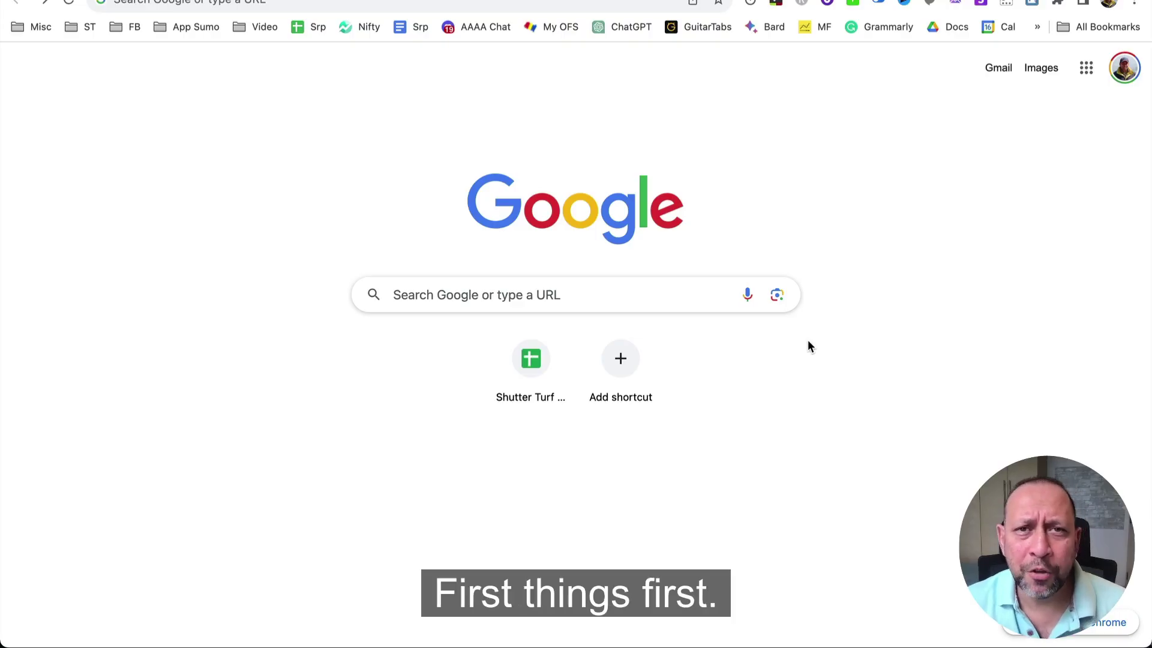
Search Google for chatgpt and open the ChatGPT login page.
{"action": "left_click", "coordinate": [474, 291]}
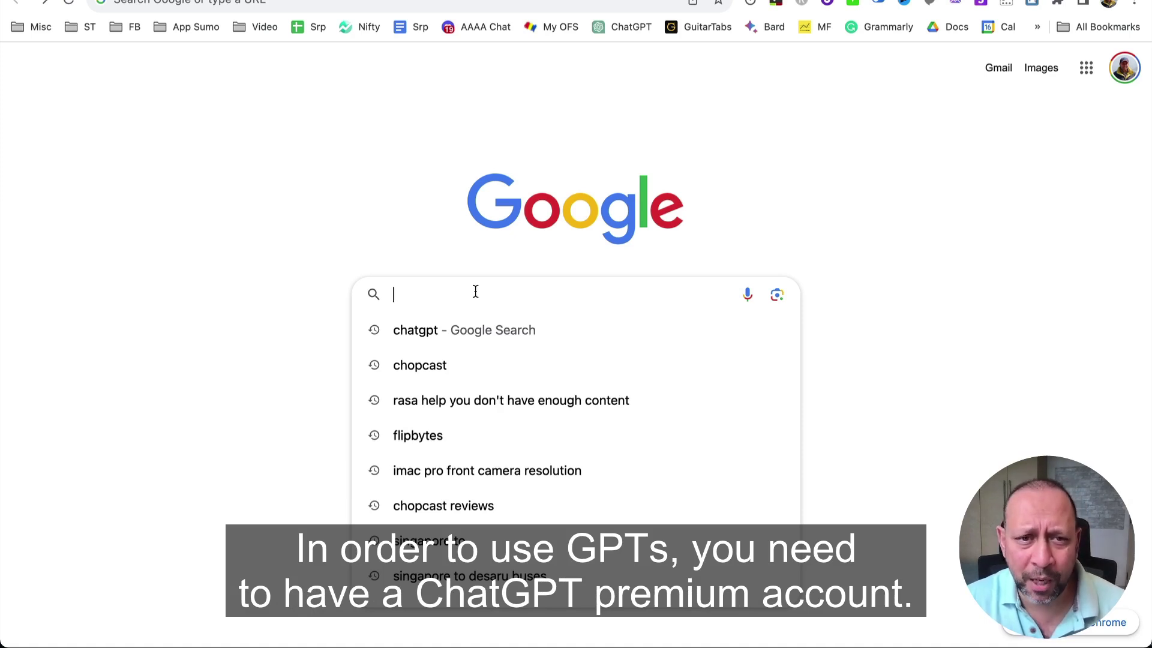
{"action": "type", "text": "chatgpt"}
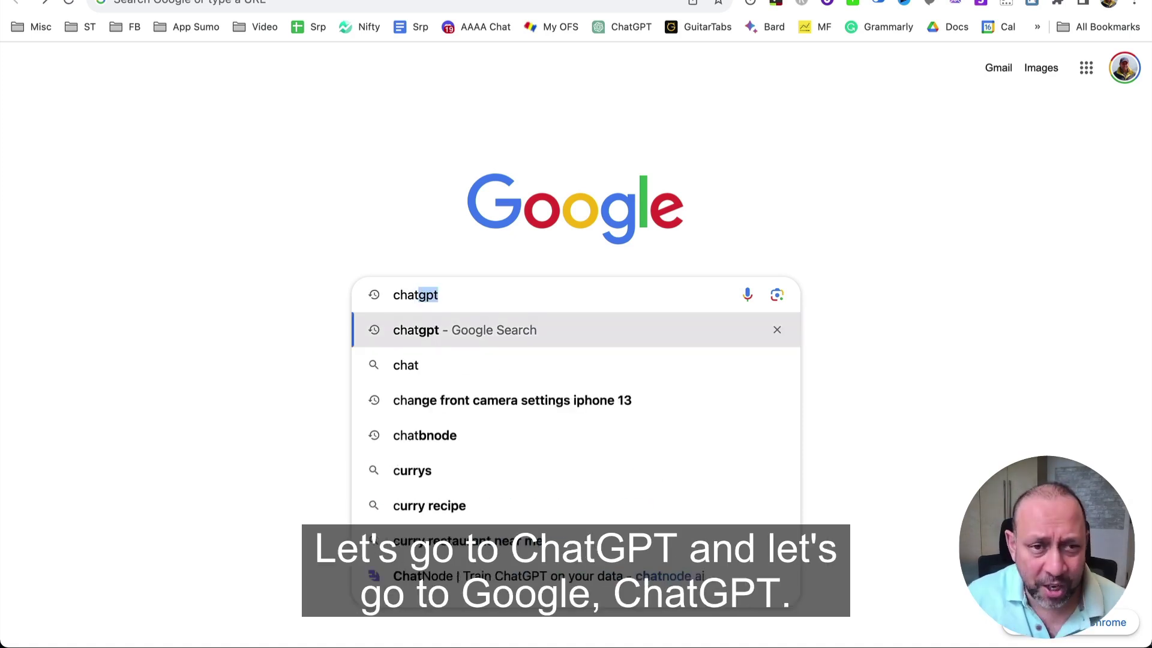
{"action": "key", "text": "Return"}
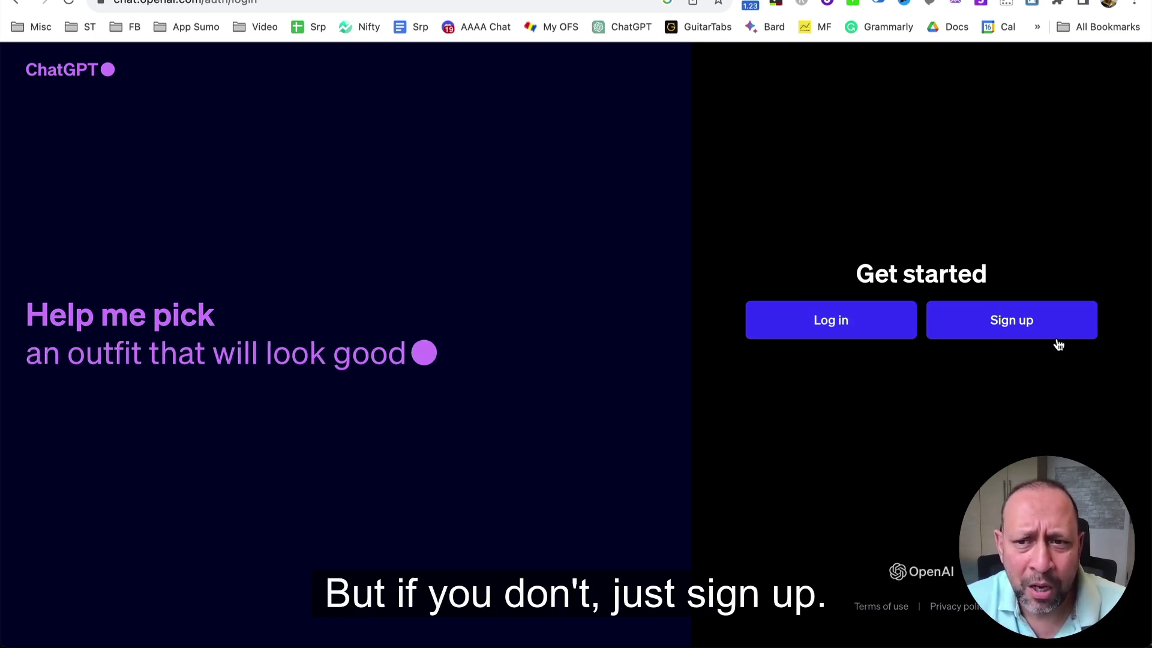
Sign up for ChatGPT with an existing Google account, accepting the updated terms and dismissing the getting-started tips.
{"action": "left_click", "coordinate": [1011, 340]}
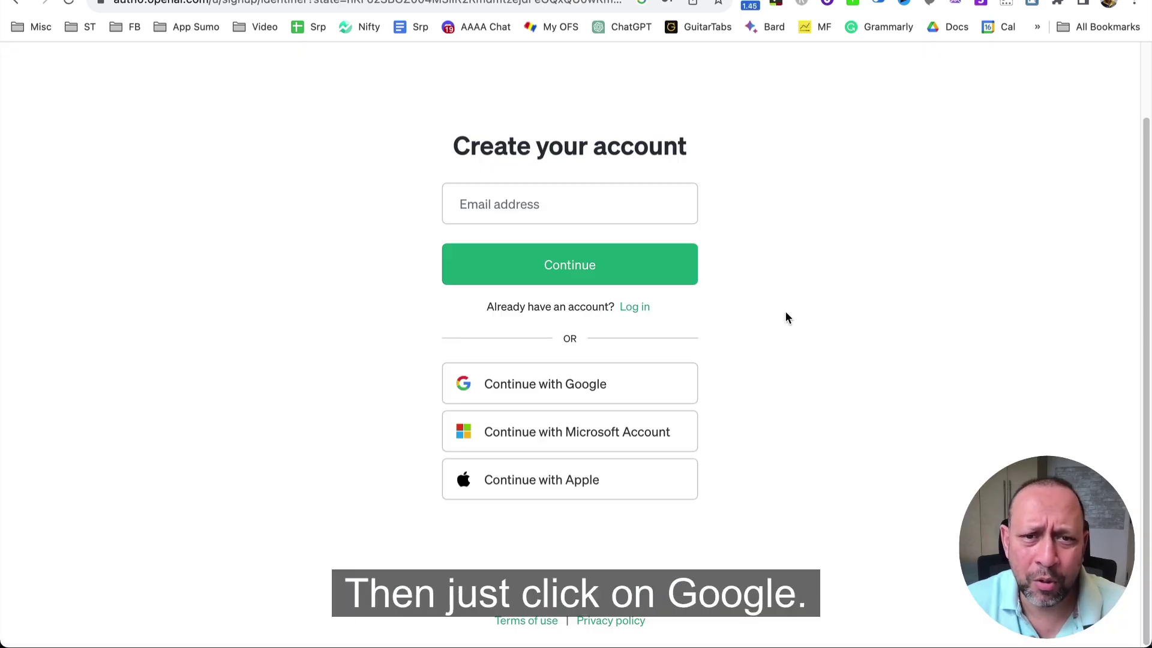
{"action": "left_click", "coordinate": [532, 377]}
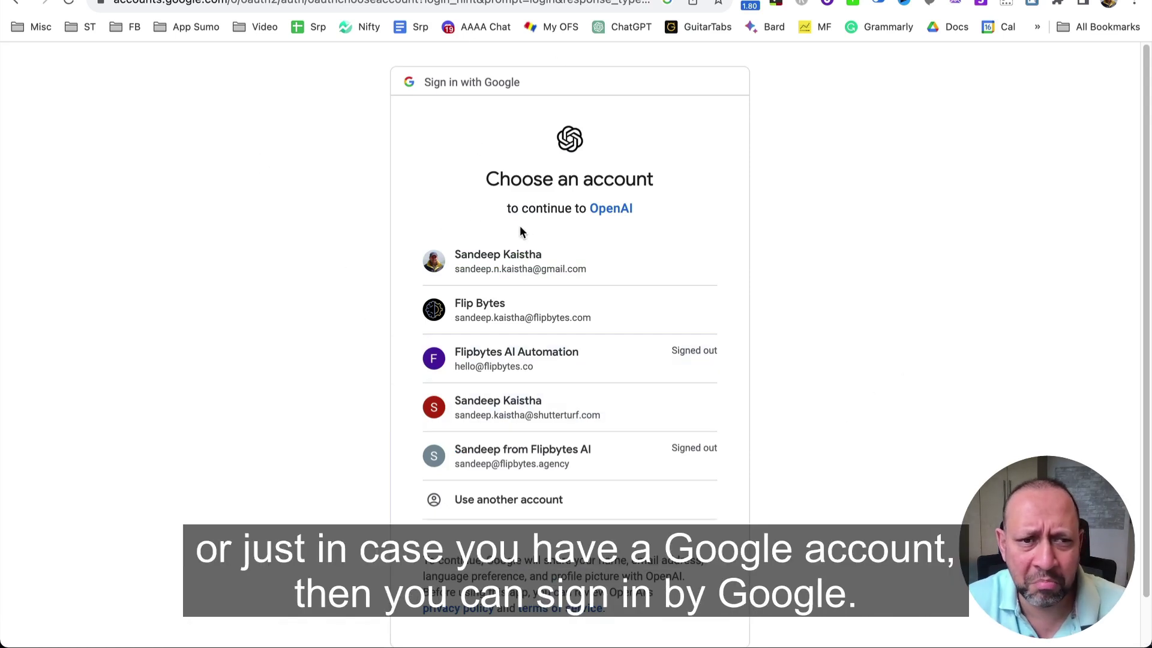
{"action": "left_click", "coordinate": [467, 271]}
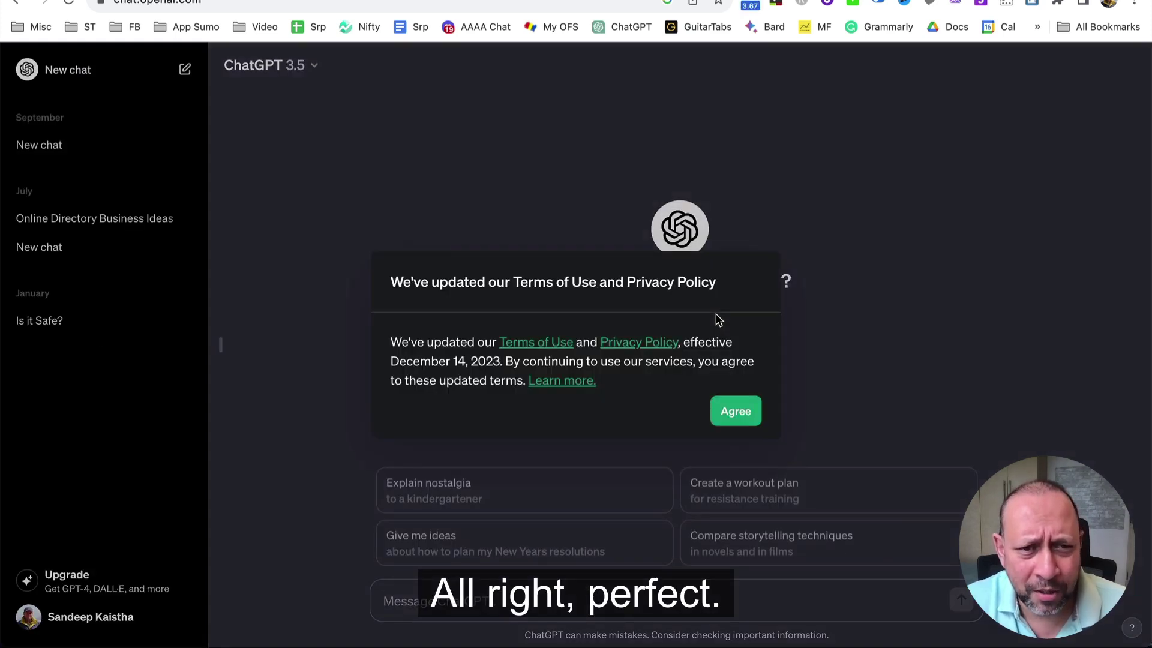
{"action": "left_click", "coordinate": [741, 415]}
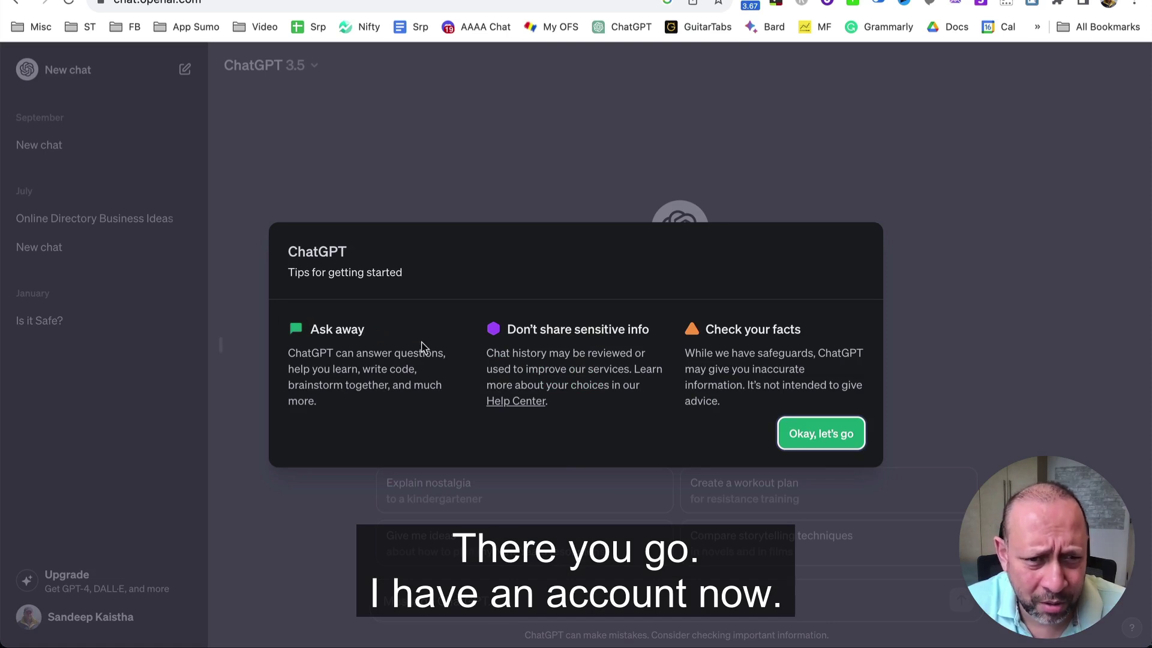
{"action": "left_click", "coordinate": [821, 434]}
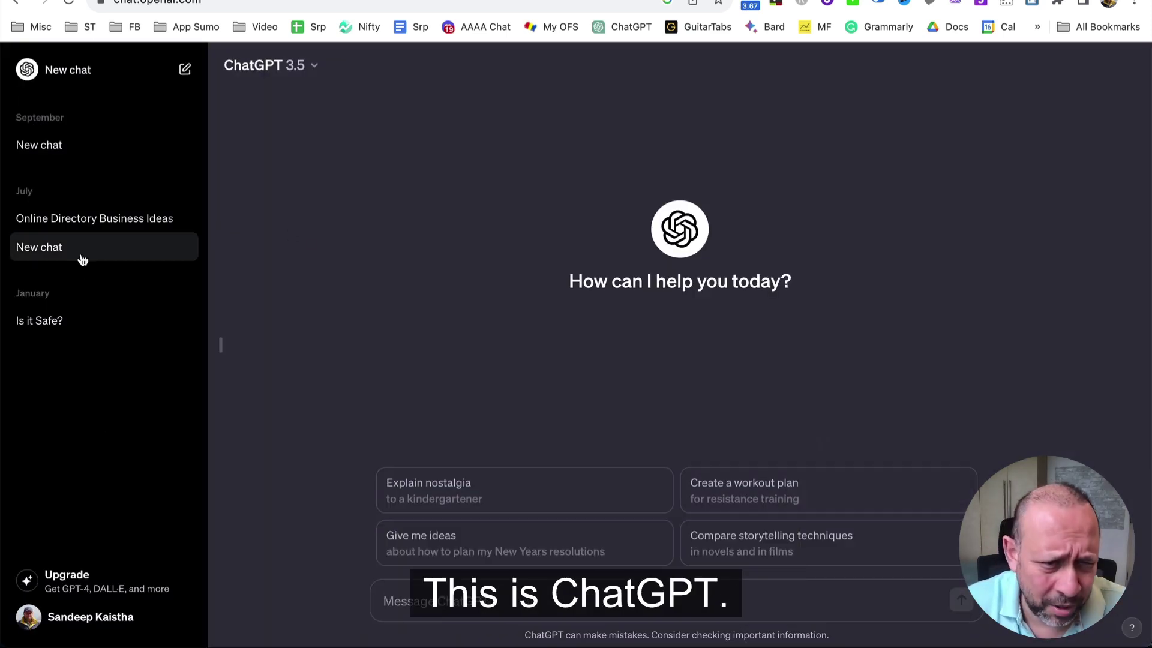
Check the available GPT models and compare the Free and Plus plans among the upgrade options.
{"action": "left_click", "coordinate": [302, 67]}
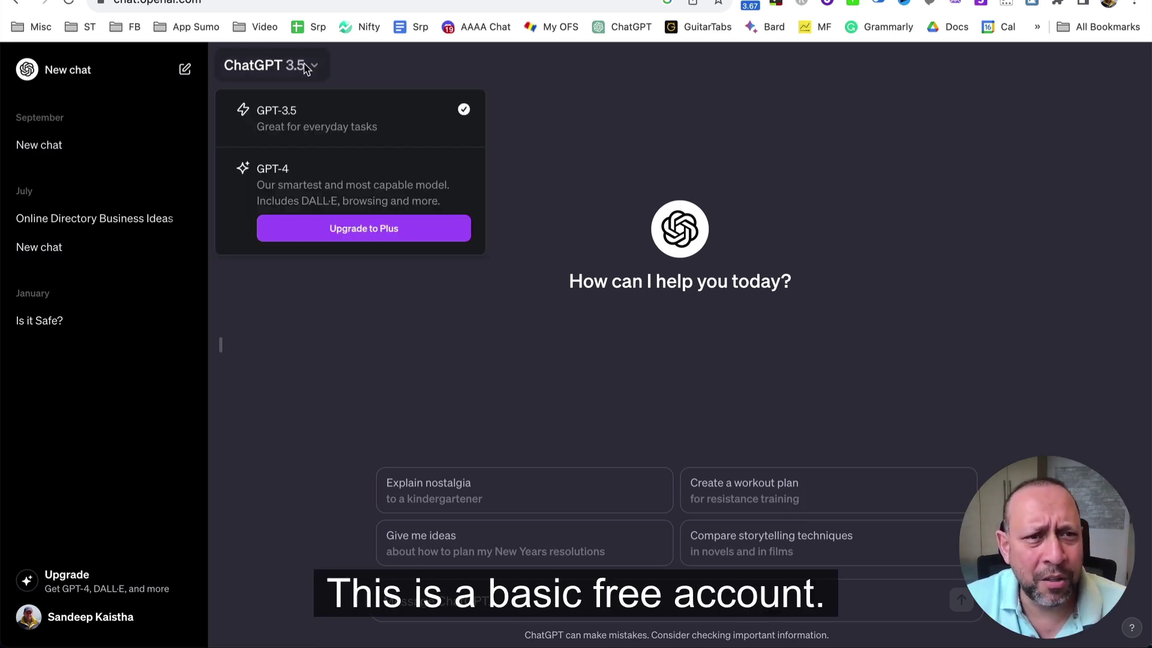
{"action": "left_click", "coordinate": [738, 129]}
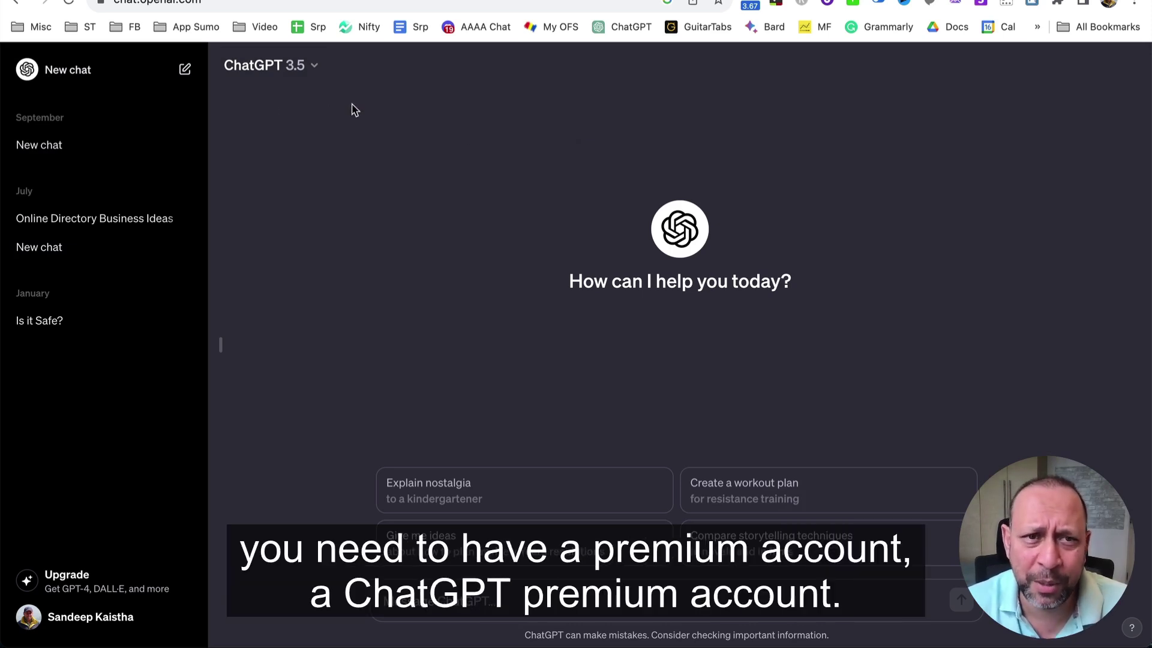
{"action": "left_click", "coordinate": [298, 66]}
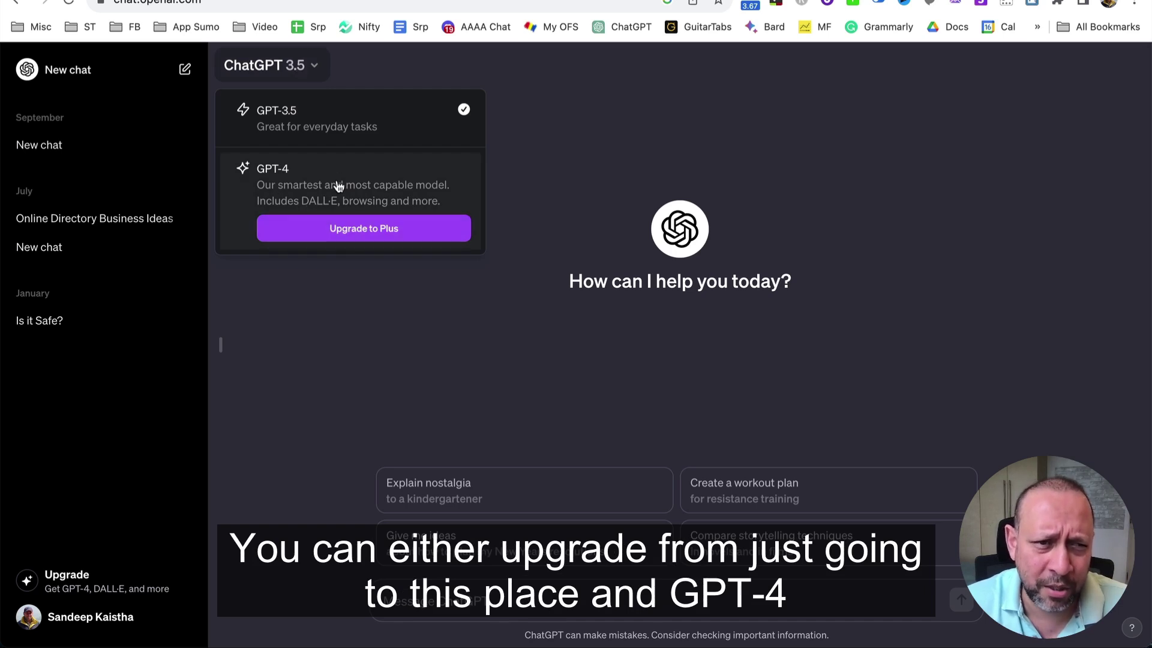
{"action": "left_click", "coordinate": [354, 230]}
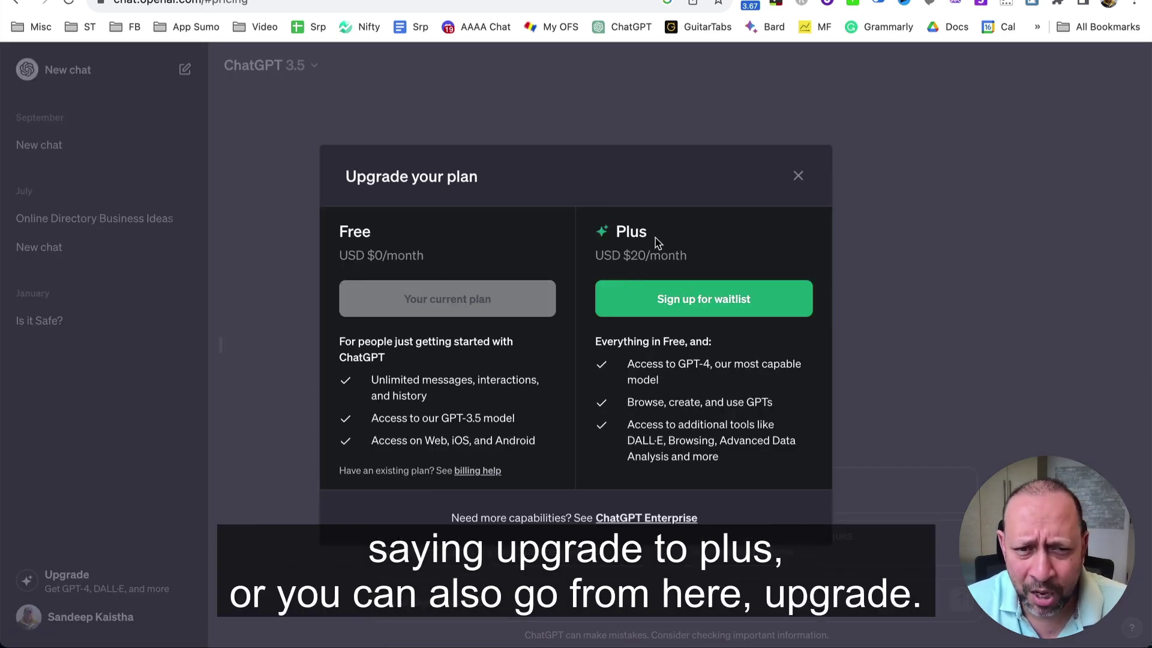
{"action": "left_click", "coordinate": [800, 179]}
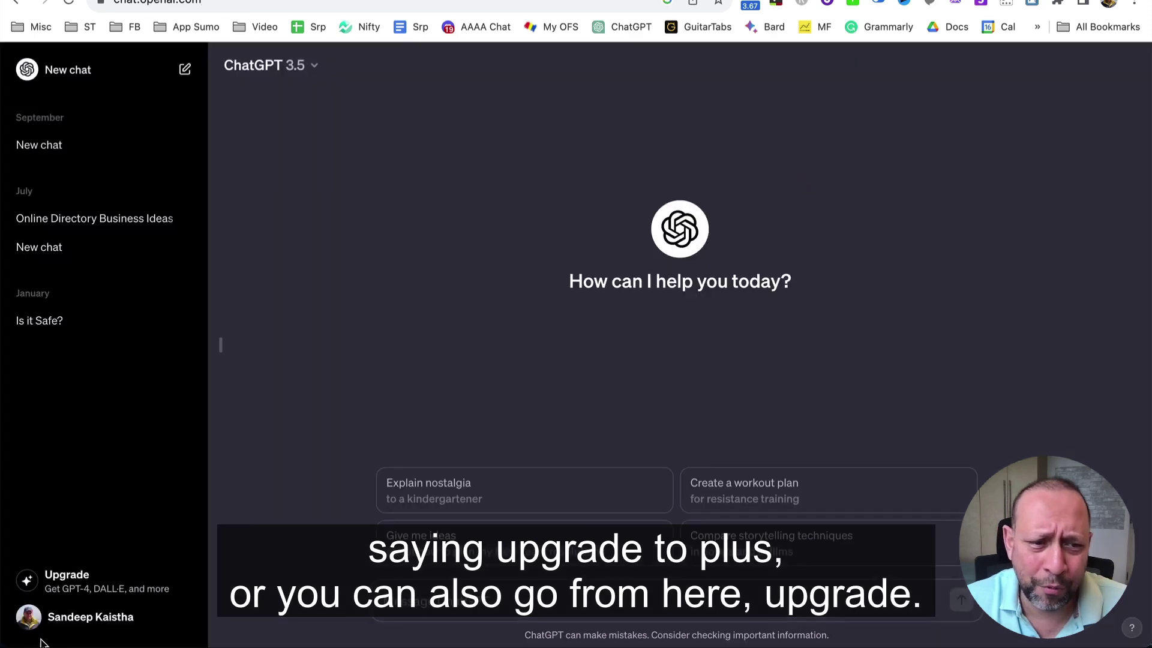
{"action": "left_click", "coordinate": [69, 587]}
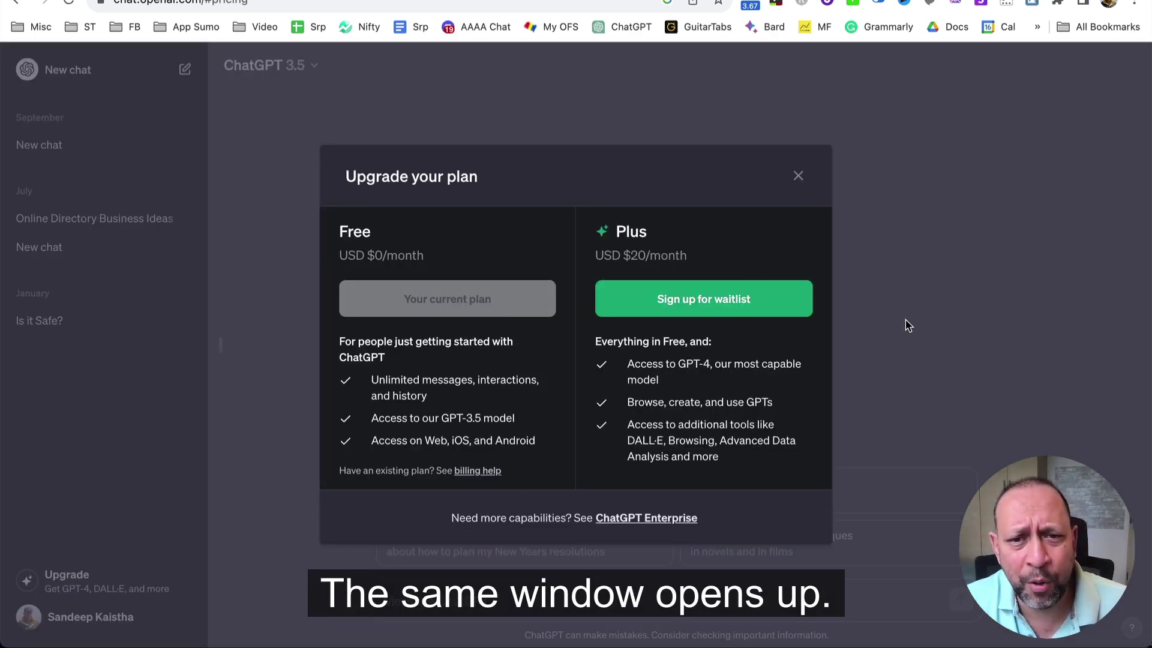
{"action": "mouse_move", "coordinate": [643, 317]}
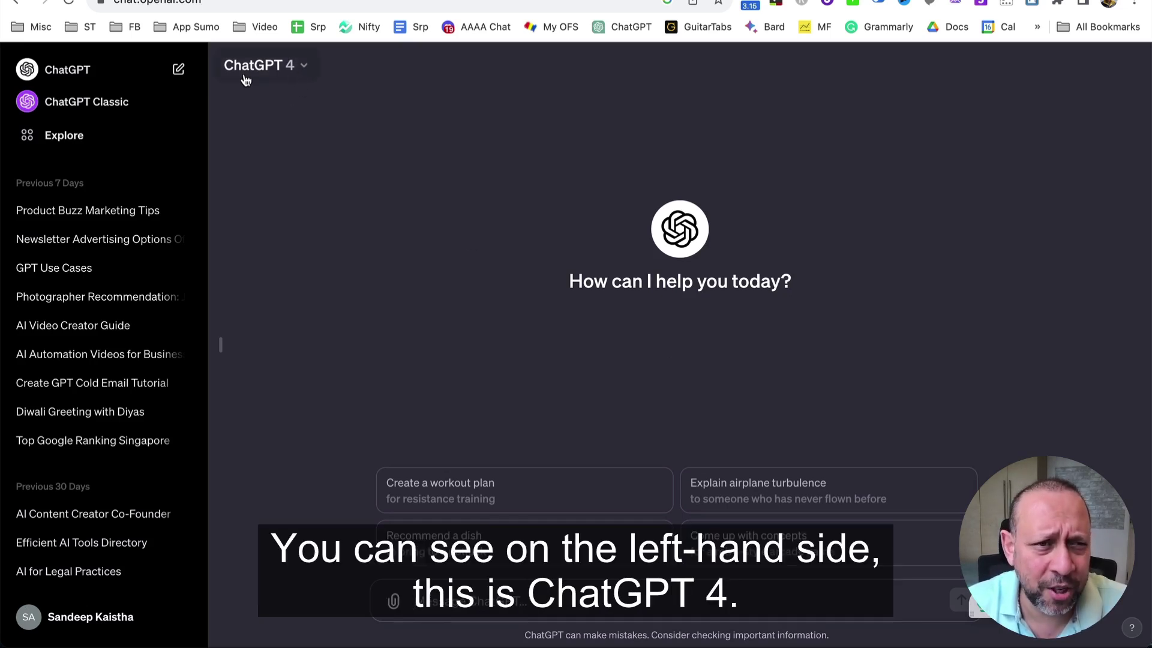
Check the model choices of the ChatGPT 4 account and open the Explore page of GPTs.
{"action": "left_click", "coordinate": [303, 70]}
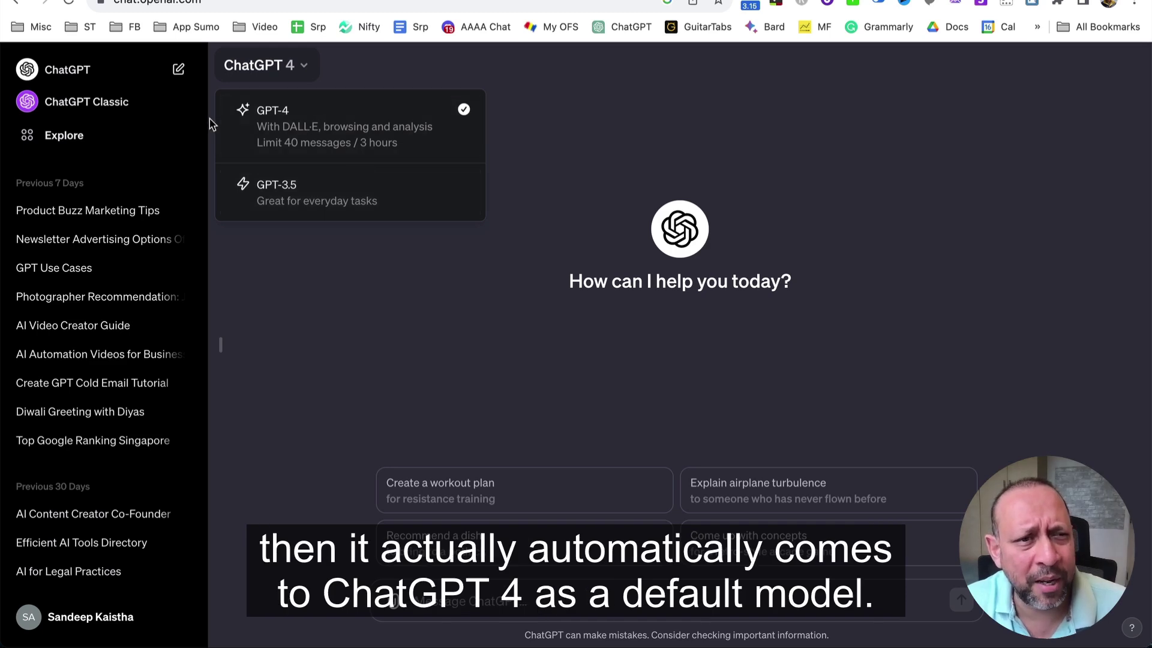
{"action": "left_click", "coordinate": [343, 123]}
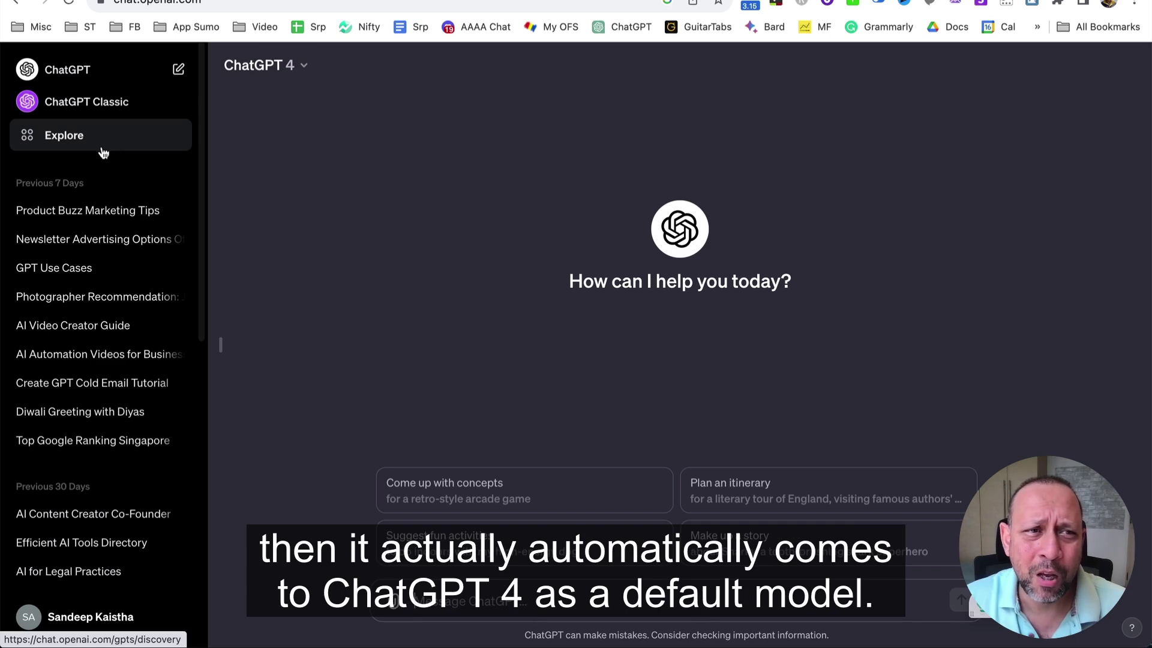
{"action": "left_click", "coordinate": [65, 137]}
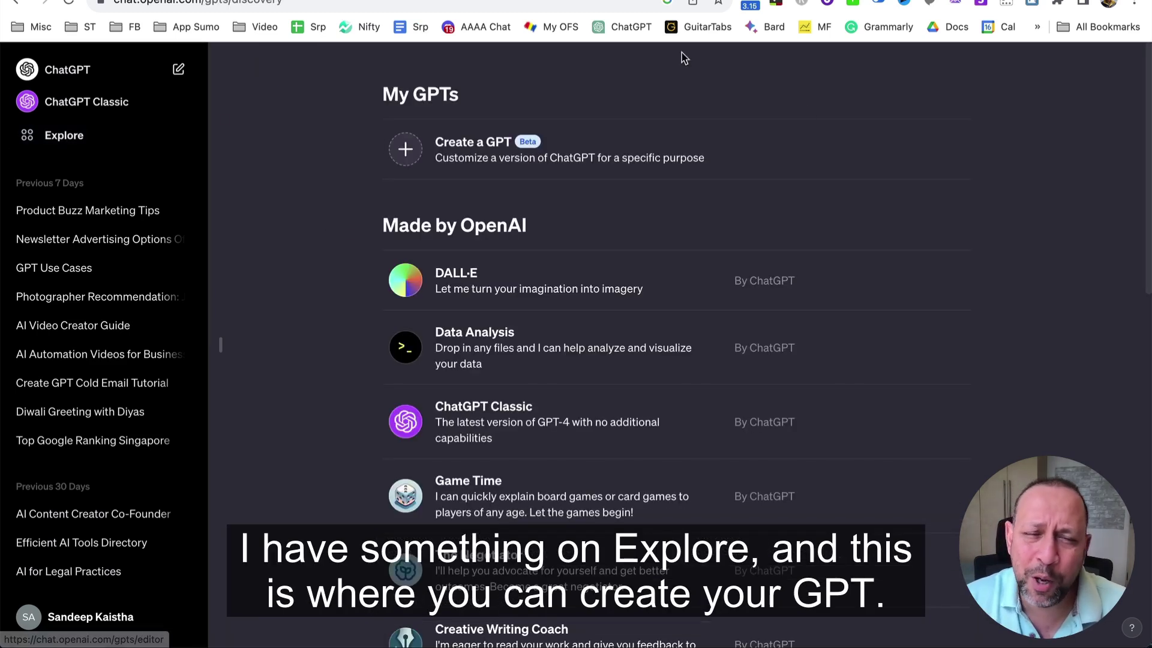
Look through the My GPTs section and the list of premade GPTs made by OpenAI.
{"action": "left_click_drag", "start_coordinate": [349, 93], "coordinate": [529, 97]}
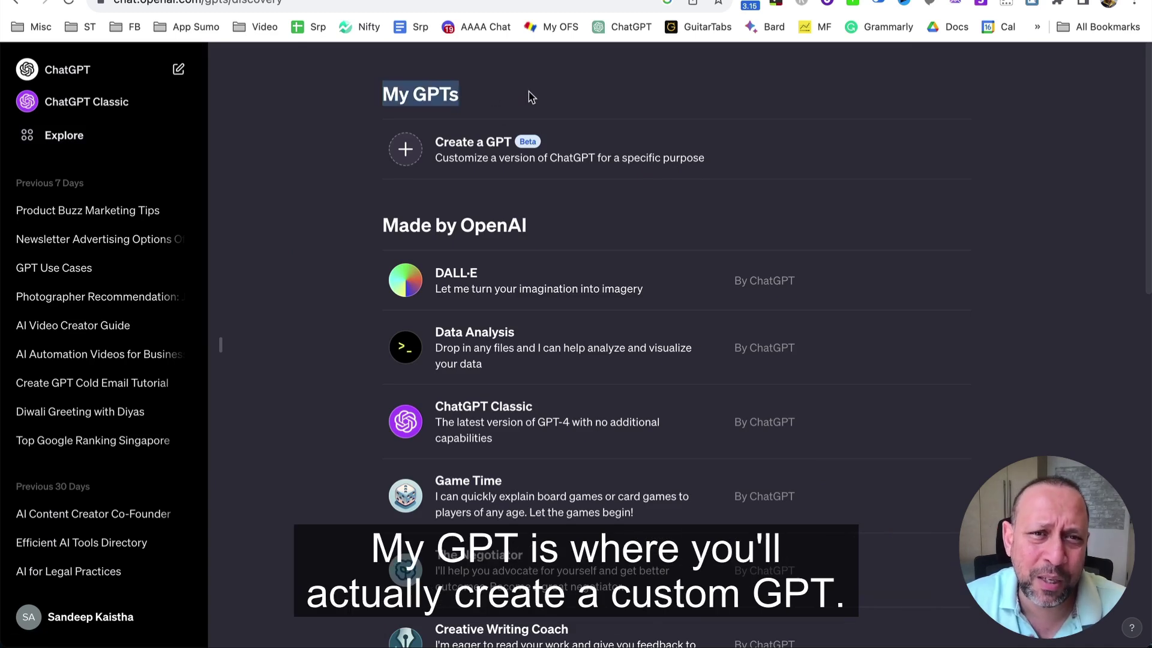
{"action": "left_click_drag", "start_coordinate": [382, 90], "coordinate": [493, 92]}
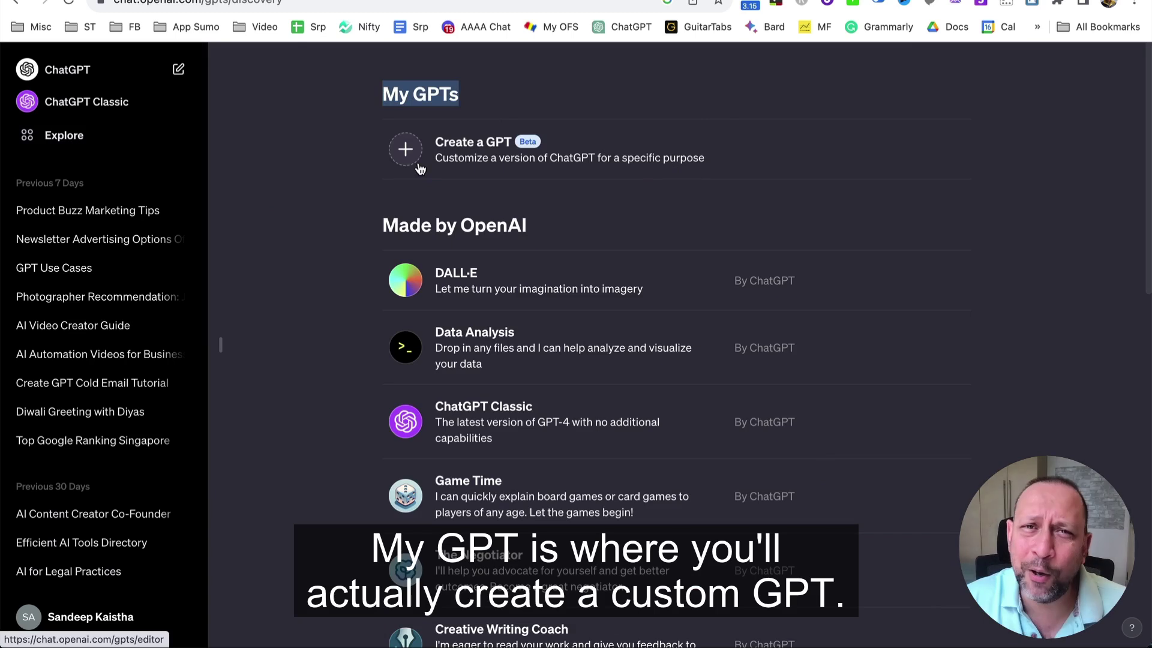
{"action": "left_click", "coordinate": [367, 233]}
{"action": "left_click_drag", "start_coordinate": [365, 230], "coordinate": [537, 231]}
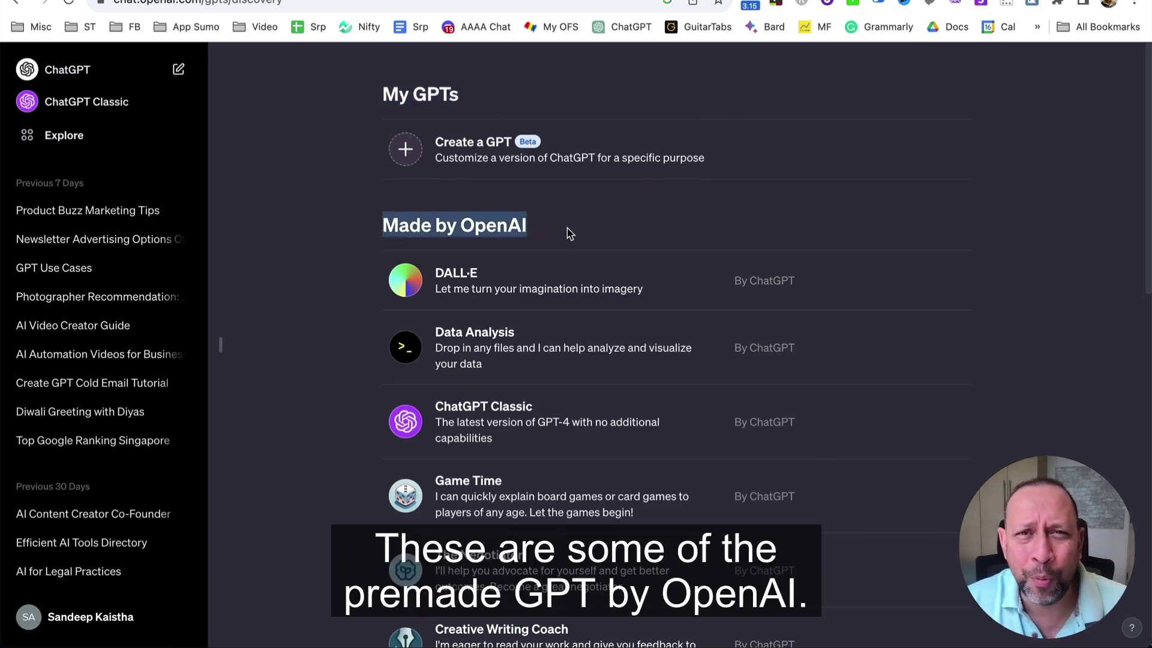
{"action": "left_click", "coordinate": [571, 235]}
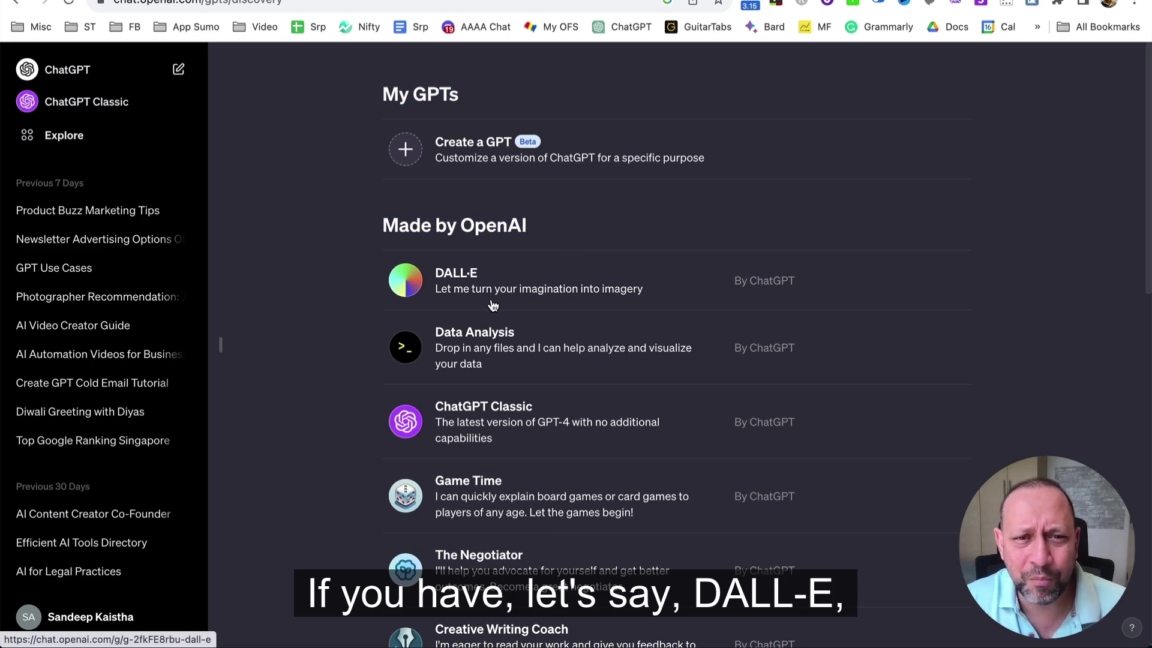
{"action": "scroll", "coordinate": [472, 297], "scroll_direction": "down", "scroll_amount": 1}
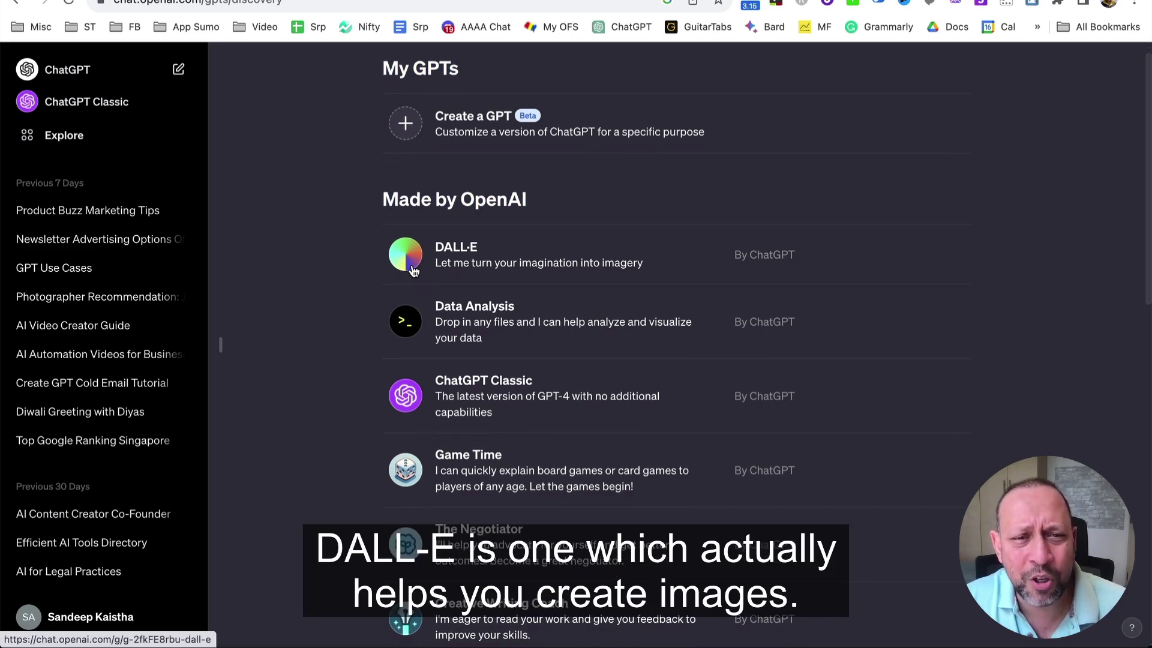
{"action": "scroll", "coordinate": [537, 248], "scroll_direction": "down", "scroll_amount": 5}
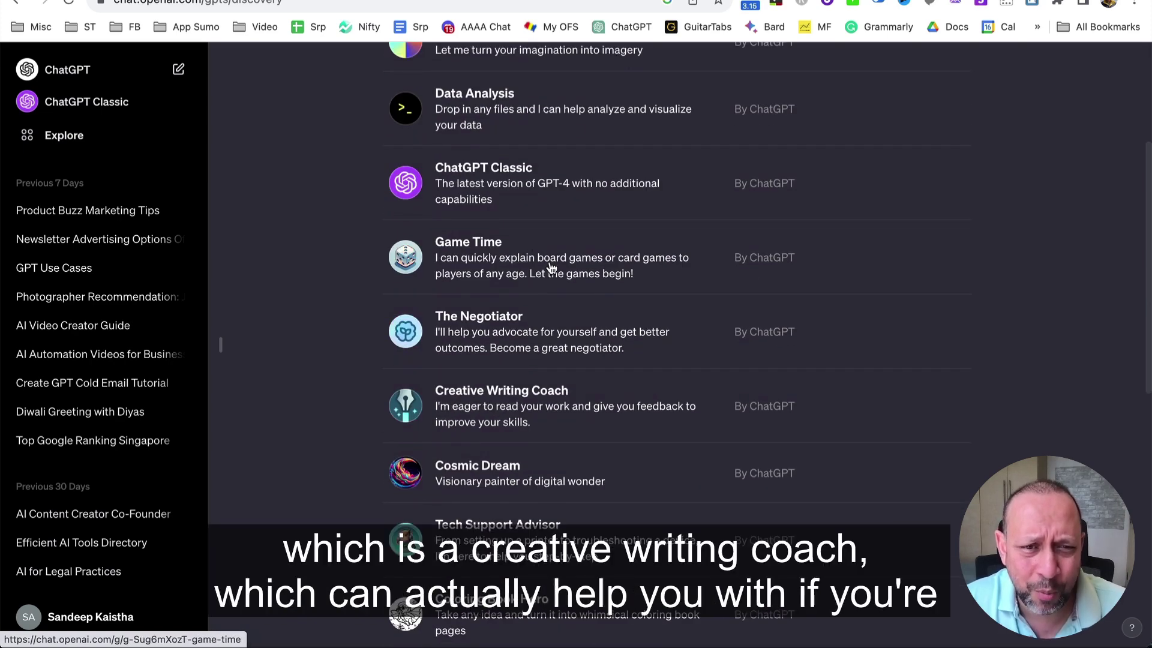
{"action": "scroll", "coordinate": [546, 282], "scroll_direction": "down", "scroll_amount": 2}
{"action": "scroll", "coordinate": [546, 286], "scroll_direction": "down", "scroll_amount": 2}
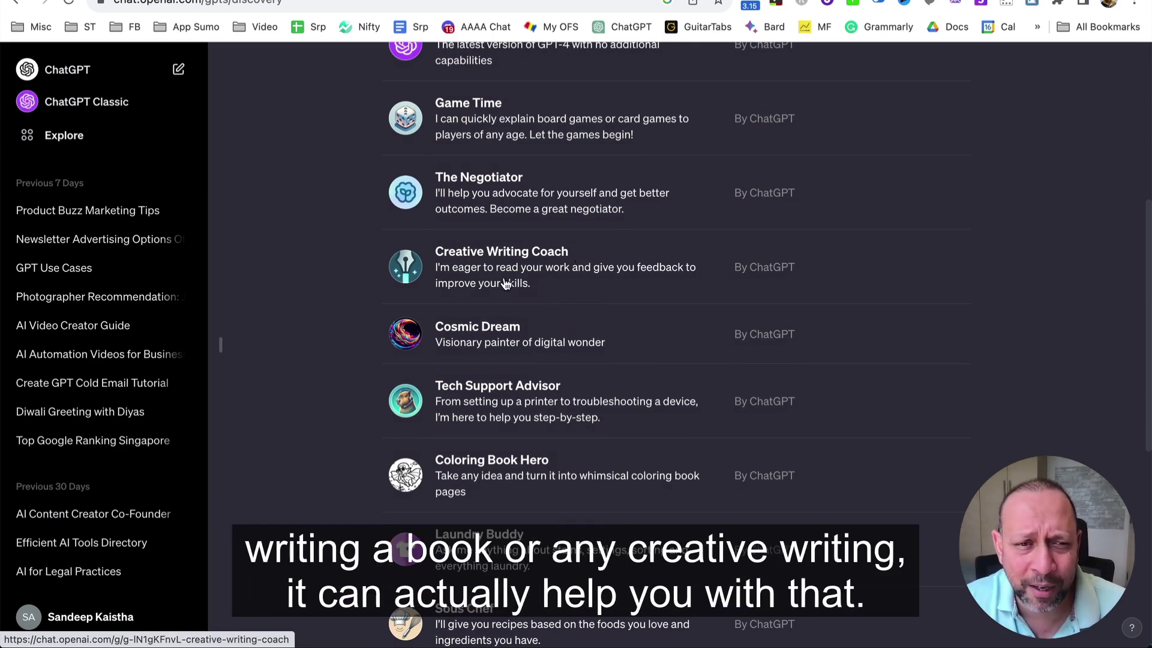
{"action": "scroll", "coordinate": [606, 264], "scroll_direction": "down", "scroll_amount": 1}
{"action": "scroll", "coordinate": [550, 460], "scroll_direction": "up", "scroll_amount": 7}
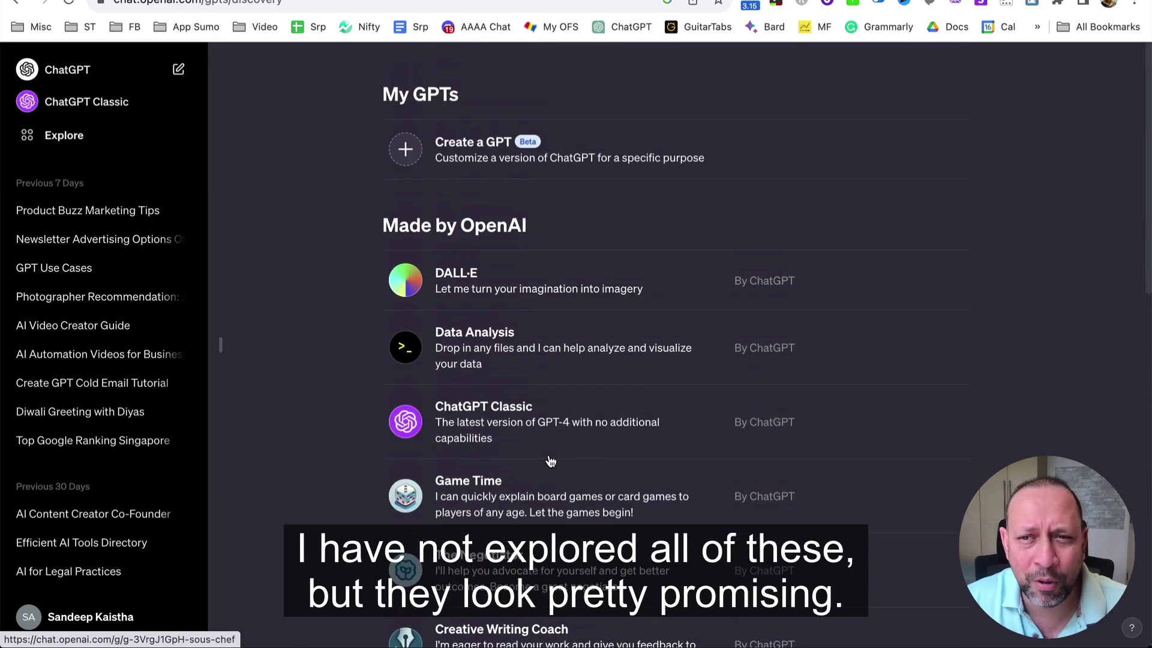
Start creating a new custom GPT under My GPTs.
{"action": "scroll", "coordinate": [560, 414], "scroll_direction": "down", "scroll_amount": 10}
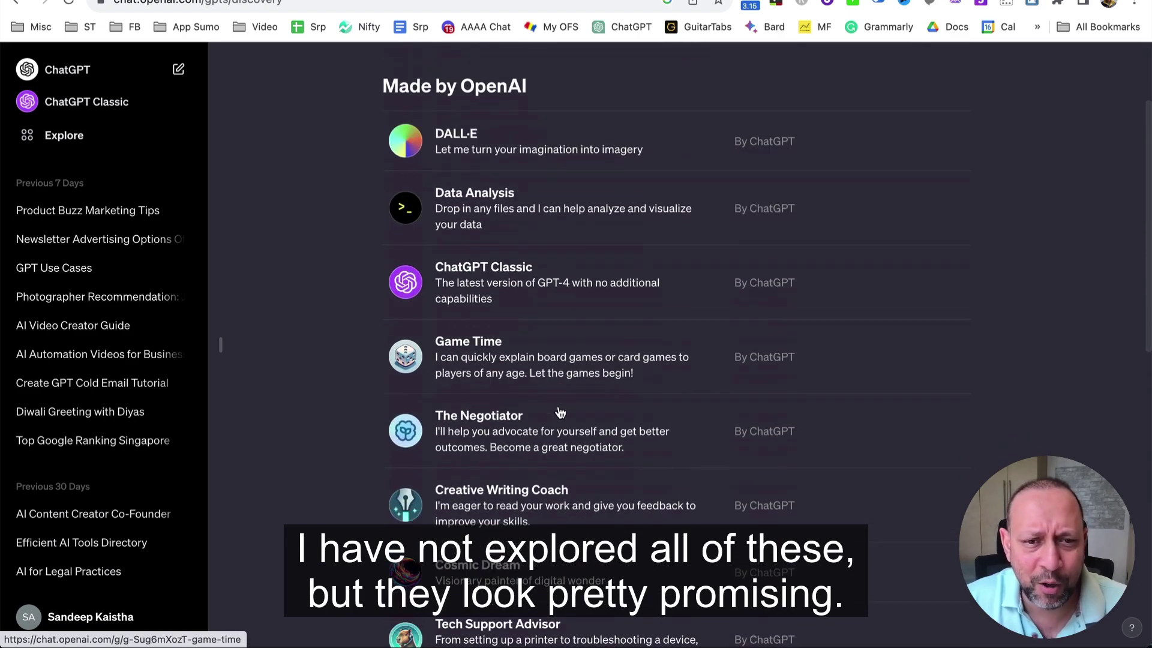
{"action": "scroll", "coordinate": [550, 447], "scroll_direction": "up", "scroll_amount": 10}
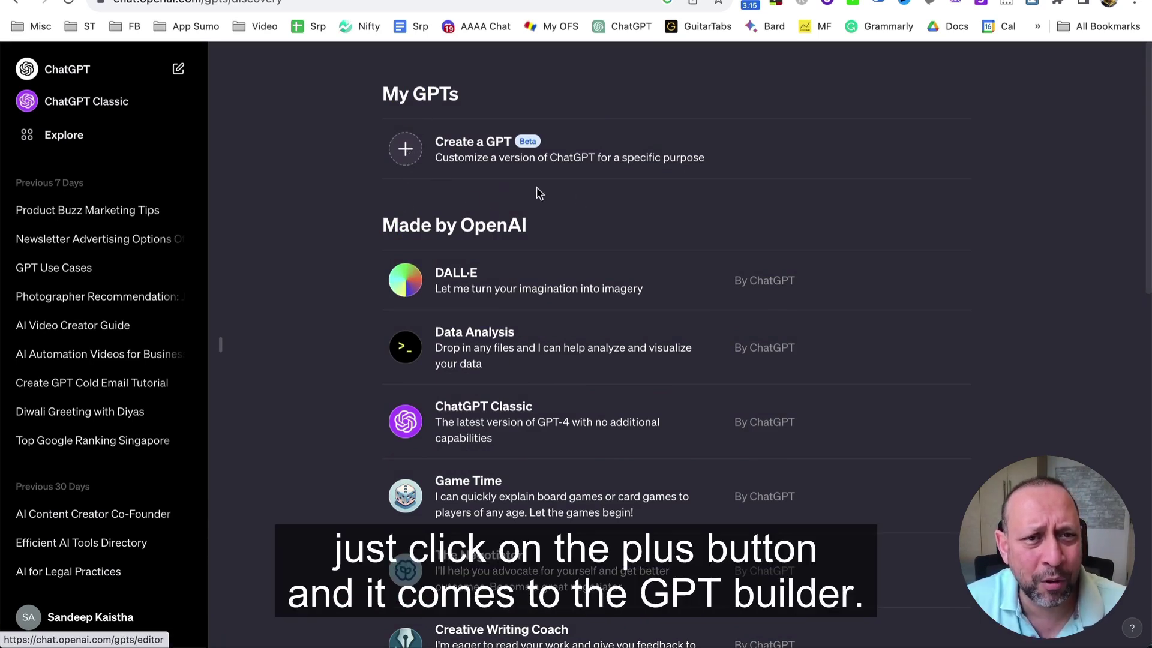
{"action": "left_click", "coordinate": [472, 180]}
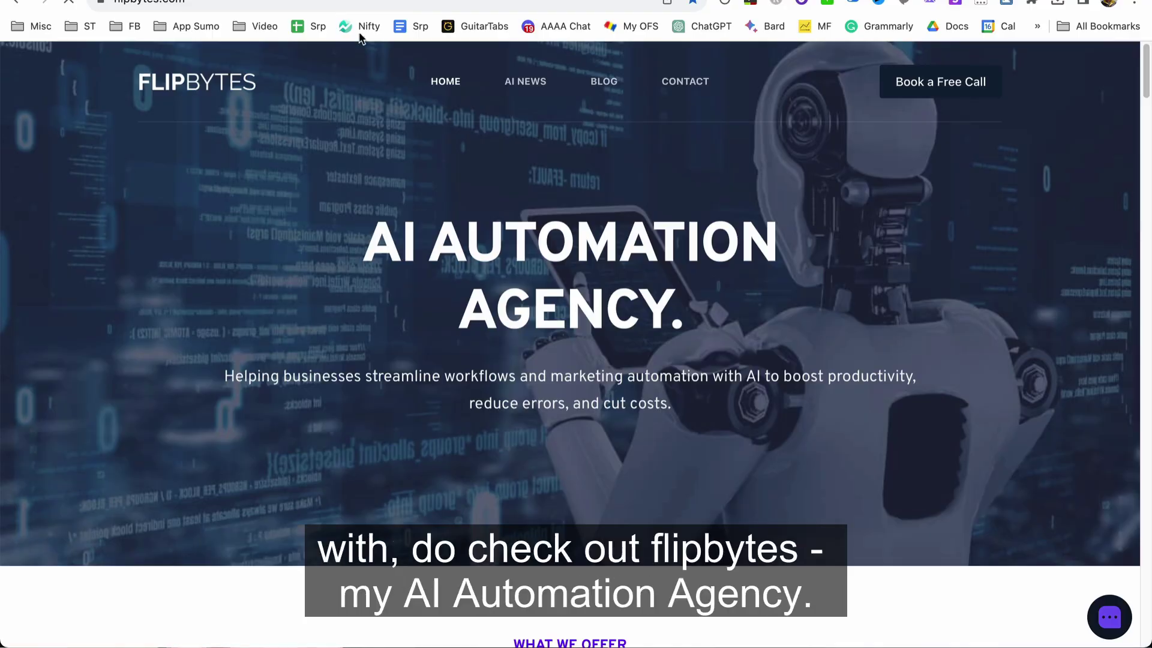
Look over the services offered on the flipbytes.com home page.
{"action": "scroll", "coordinate": [647, 215], "scroll_direction": "down", "scroll_amount": 3}
{"action": "scroll", "coordinate": [646, 215], "scroll_direction": "down", "scroll_amount": 5}
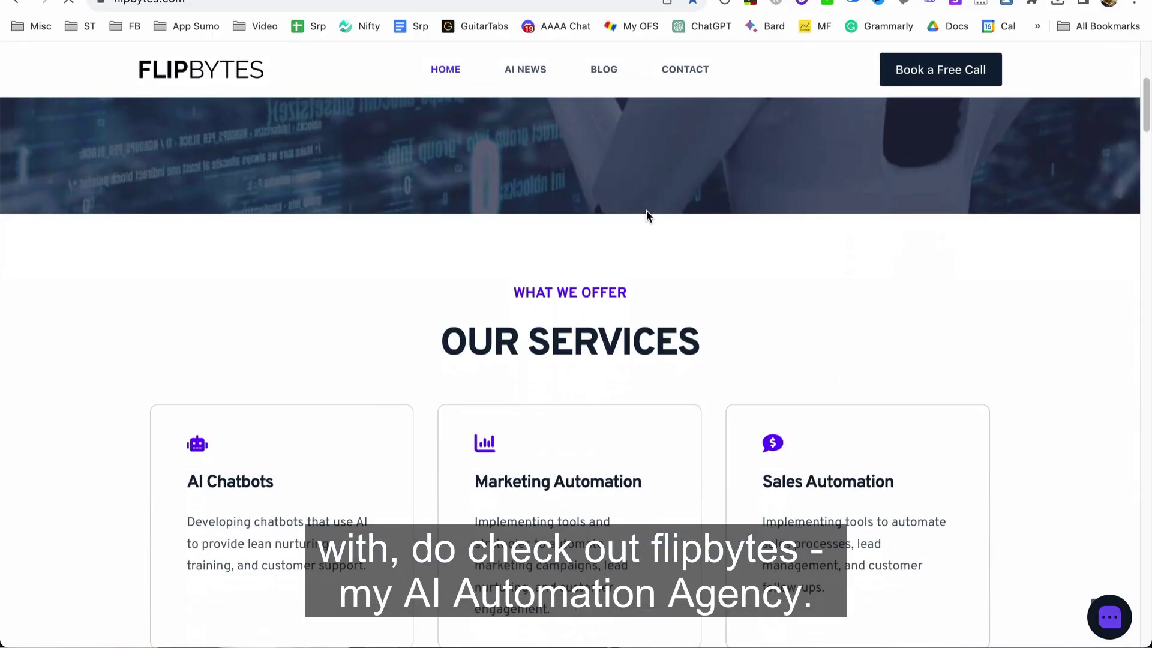
{"action": "scroll", "coordinate": [647, 215], "scroll_direction": "down", "scroll_amount": 3}
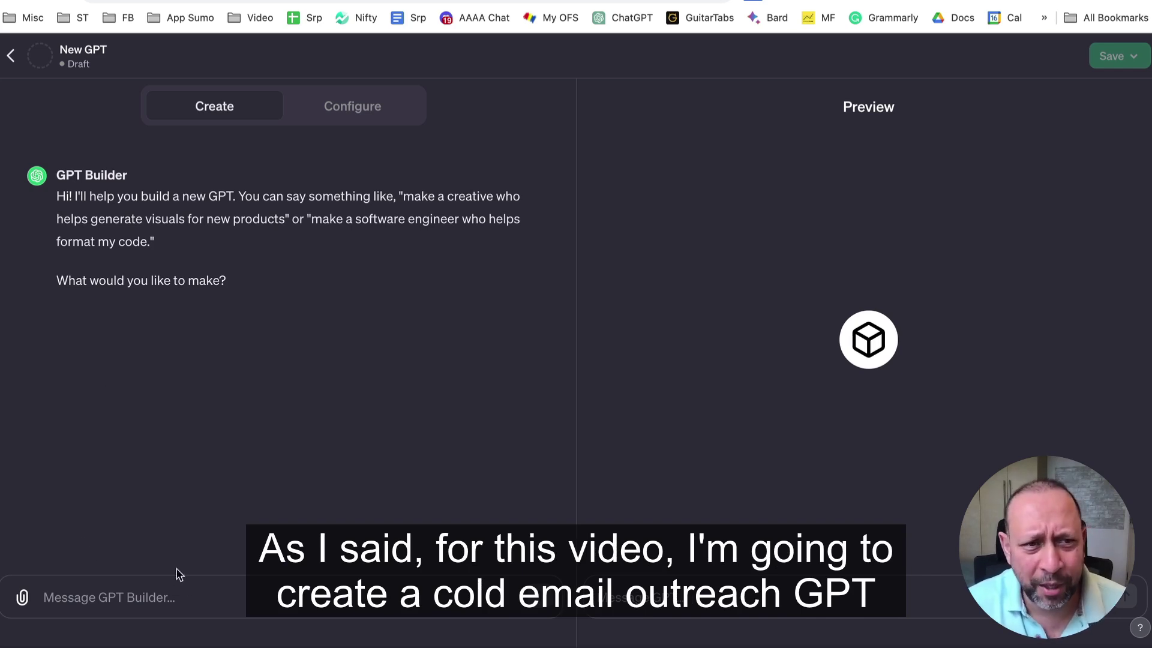
Tell the GPT Builder "I want to create a GPT that could help me with cold email outreach".
{"action": "left_click_drag", "start_coordinate": [38, 285], "coordinate": [227, 281]}
{"action": "left_click", "coordinate": [43, 596]}
{"action": "type", "text": "I w"}
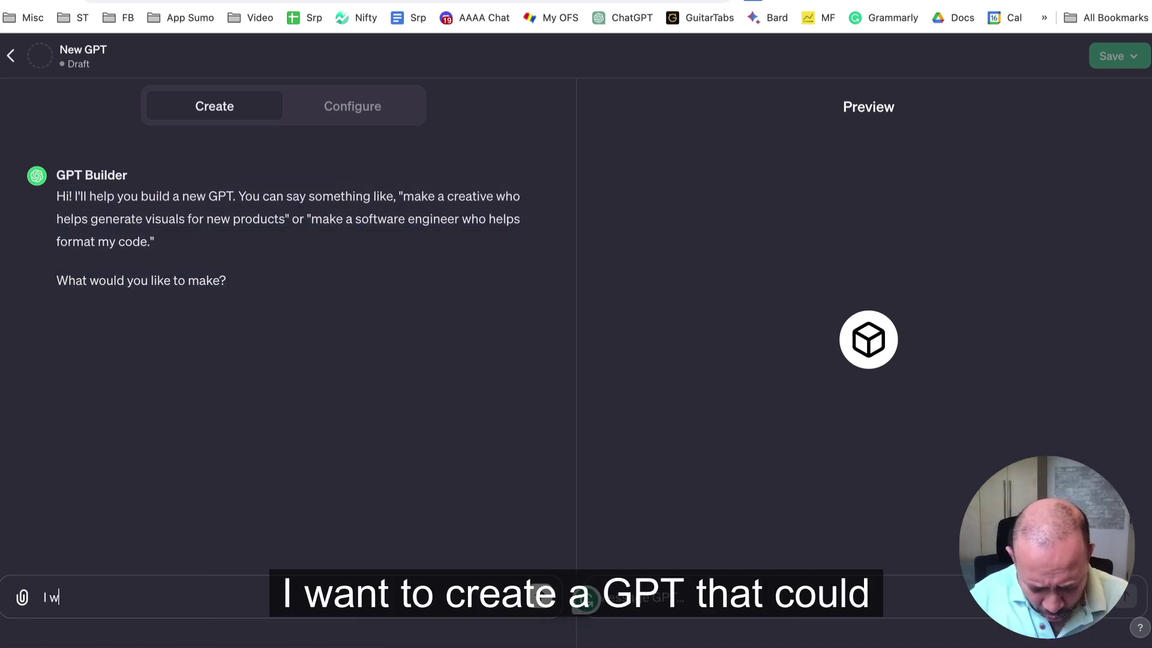
{"action": "type", "text": "ant to create a"}
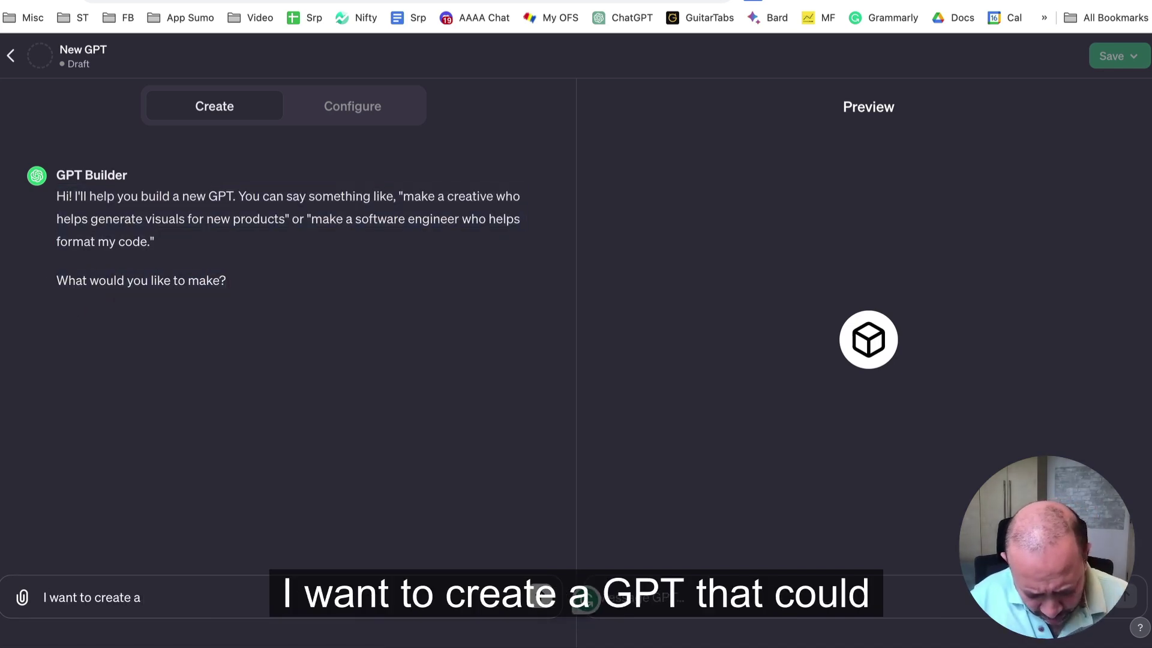
{"action": "type", "text": " GPT that "}
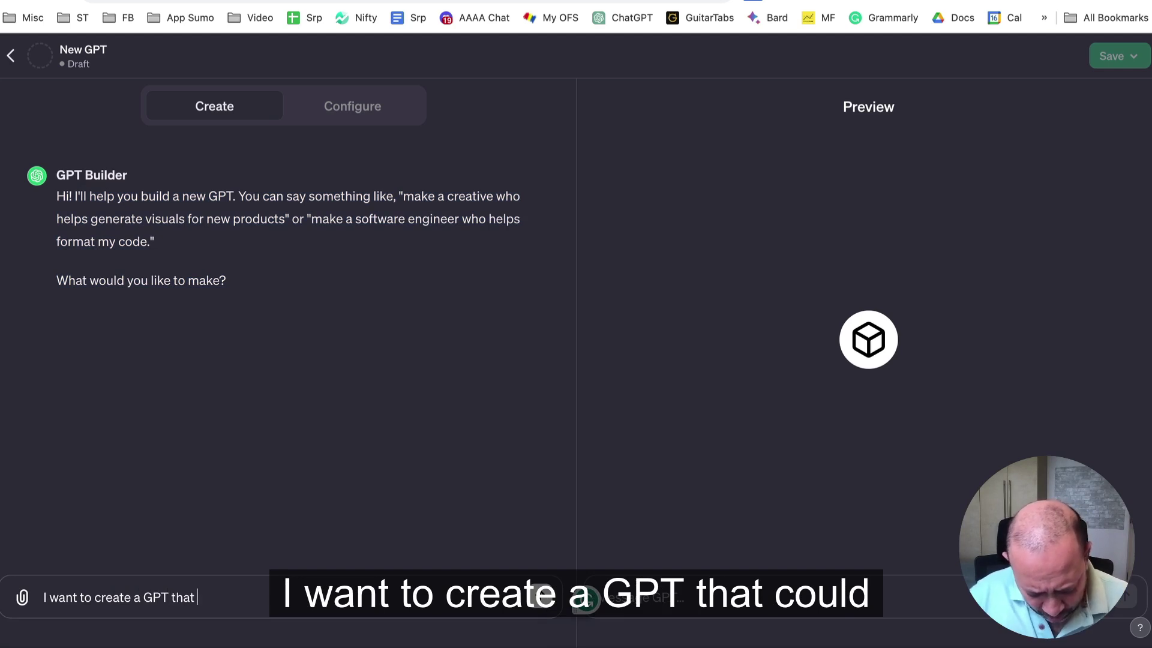
{"action": "type", "text": "could help me with cold email out"}
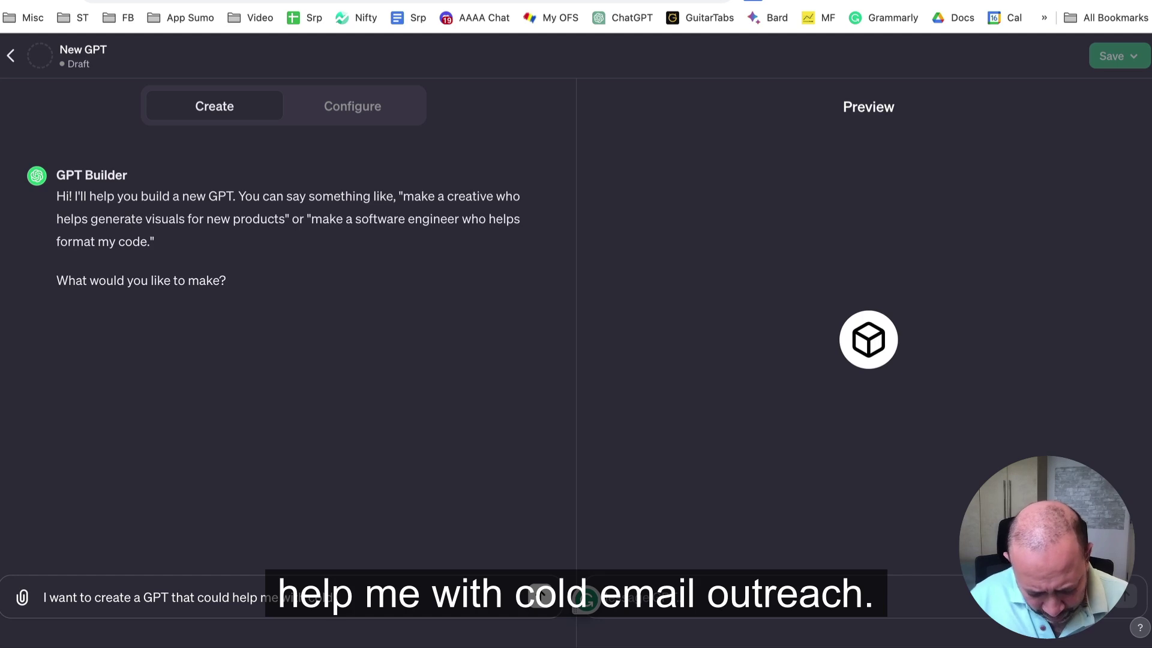
{"action": "type", "text": "reach"}
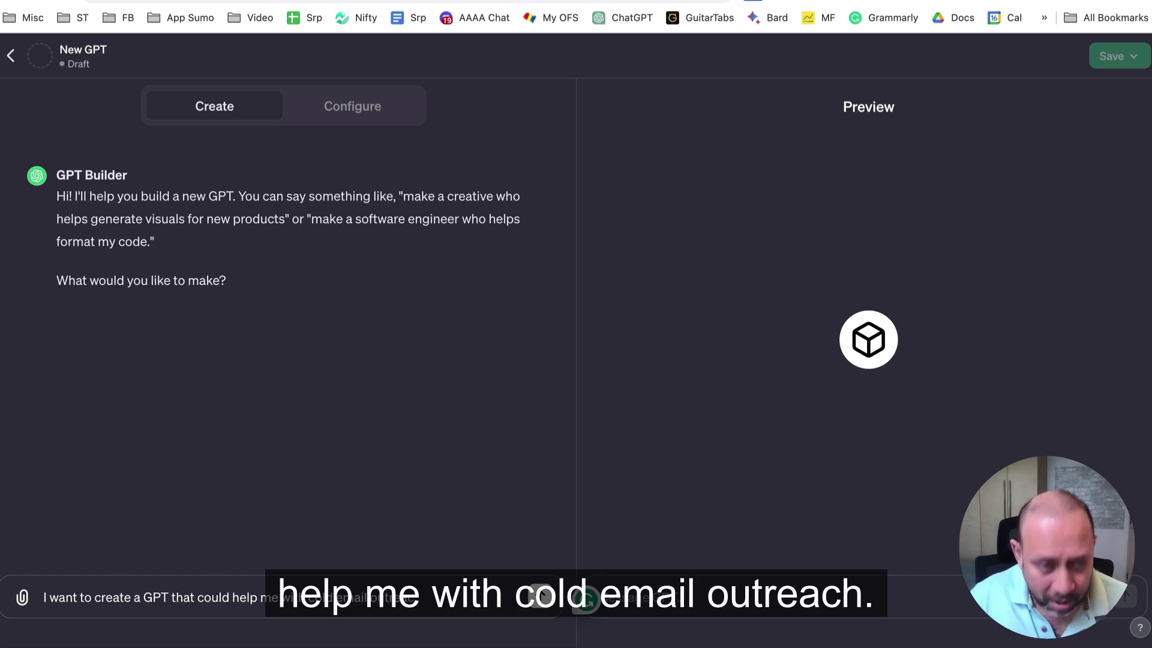
{"action": "key", "text": "Return"}
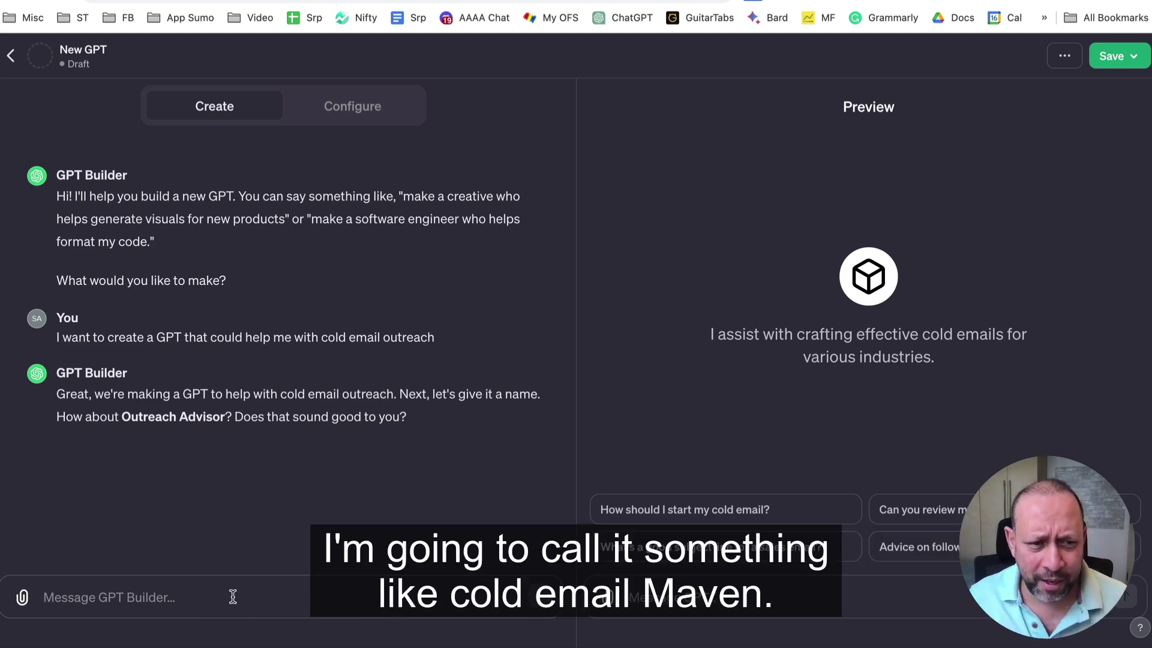
Name the GPT Cold Email Maven and request a different profile picture with the message "make a new one".
{"action": "type", "text": "Cold emai"}
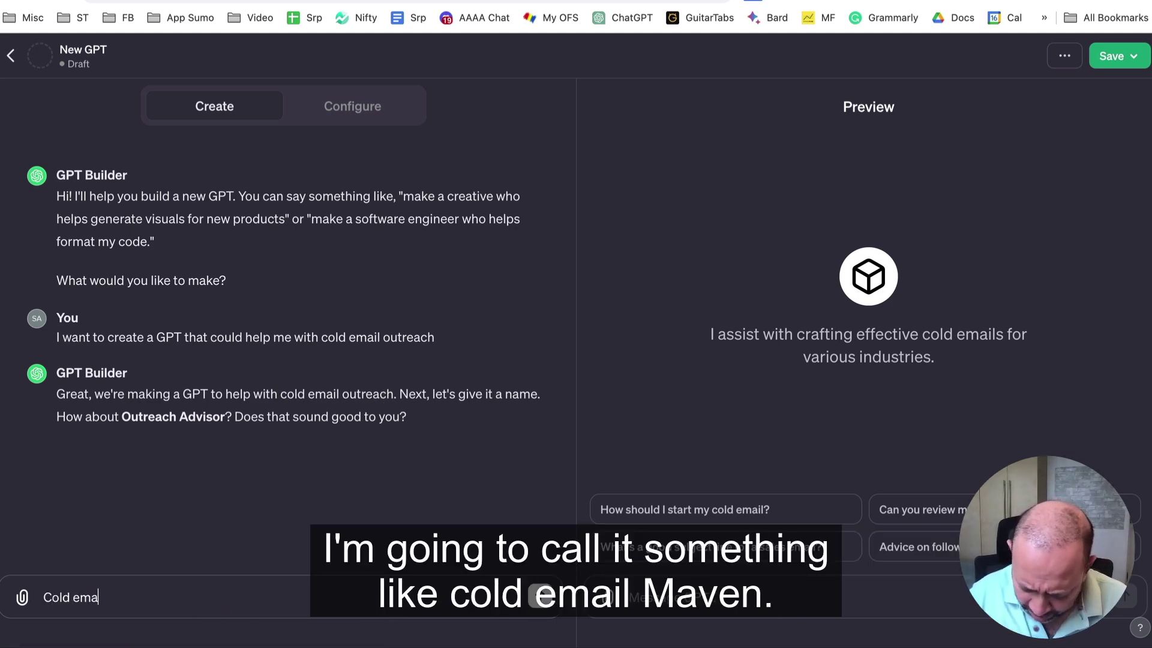
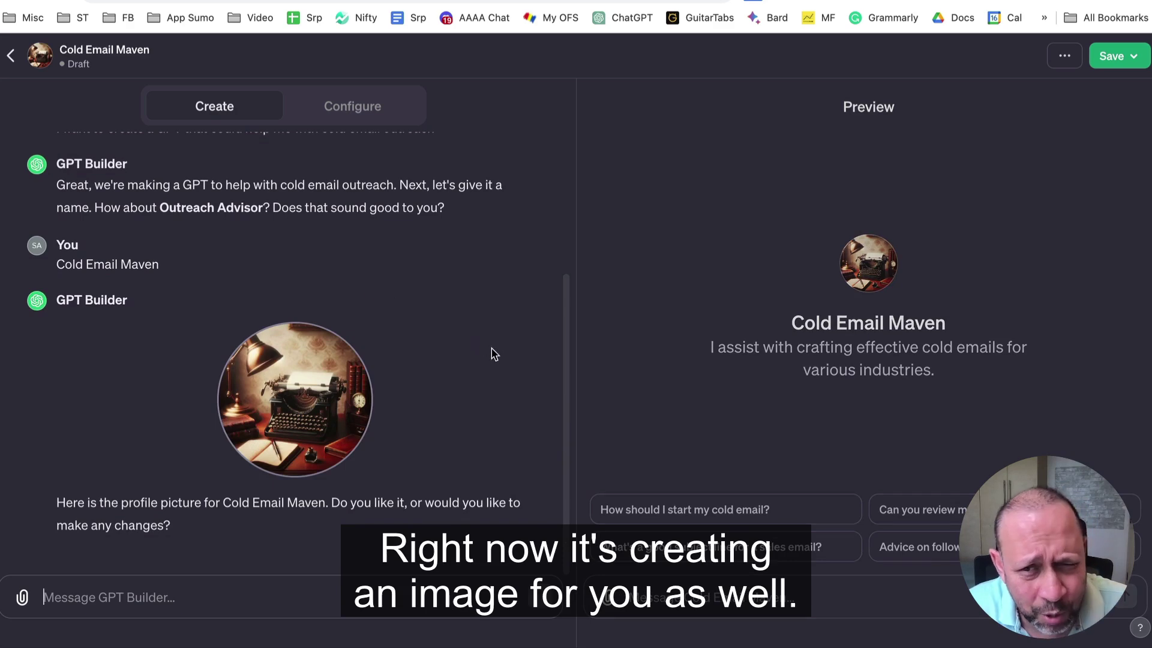
{"action": "left_click", "coordinate": [229, 594]}
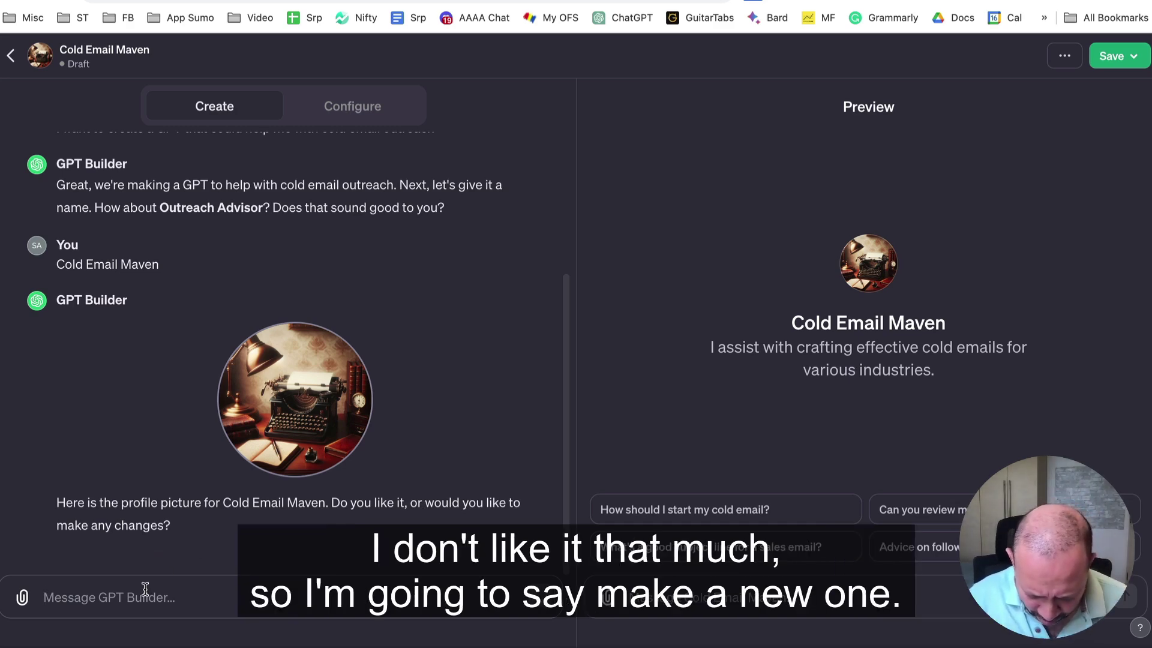
{"action": "type", "text": "make"}
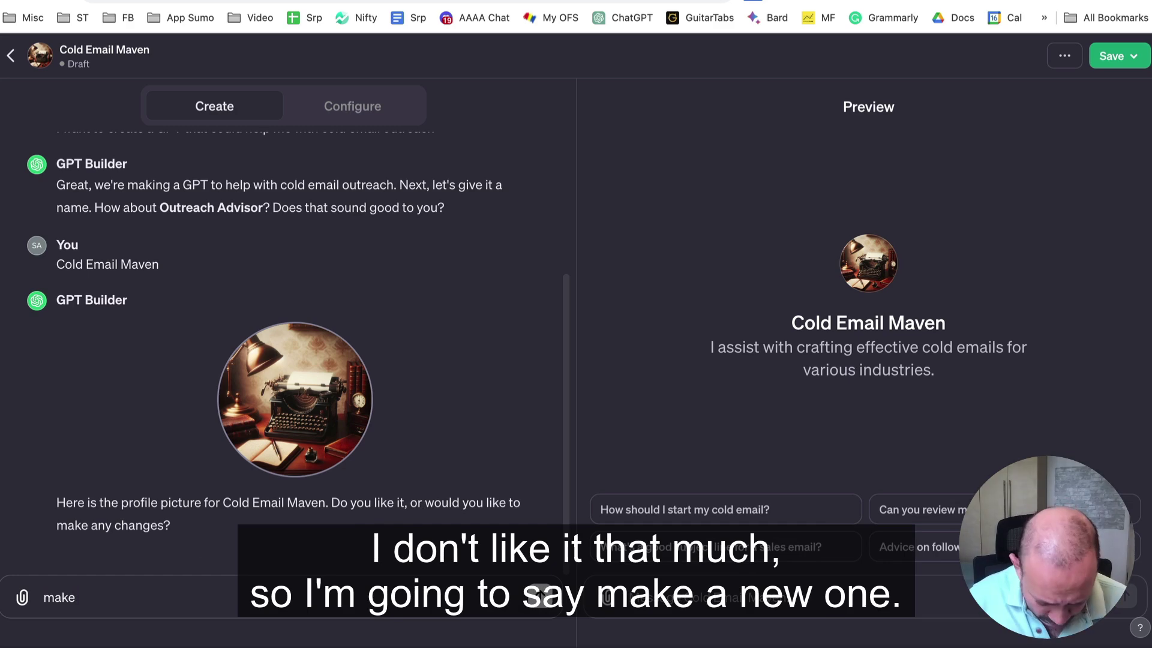
{"action": "type", "text": " a new one"}
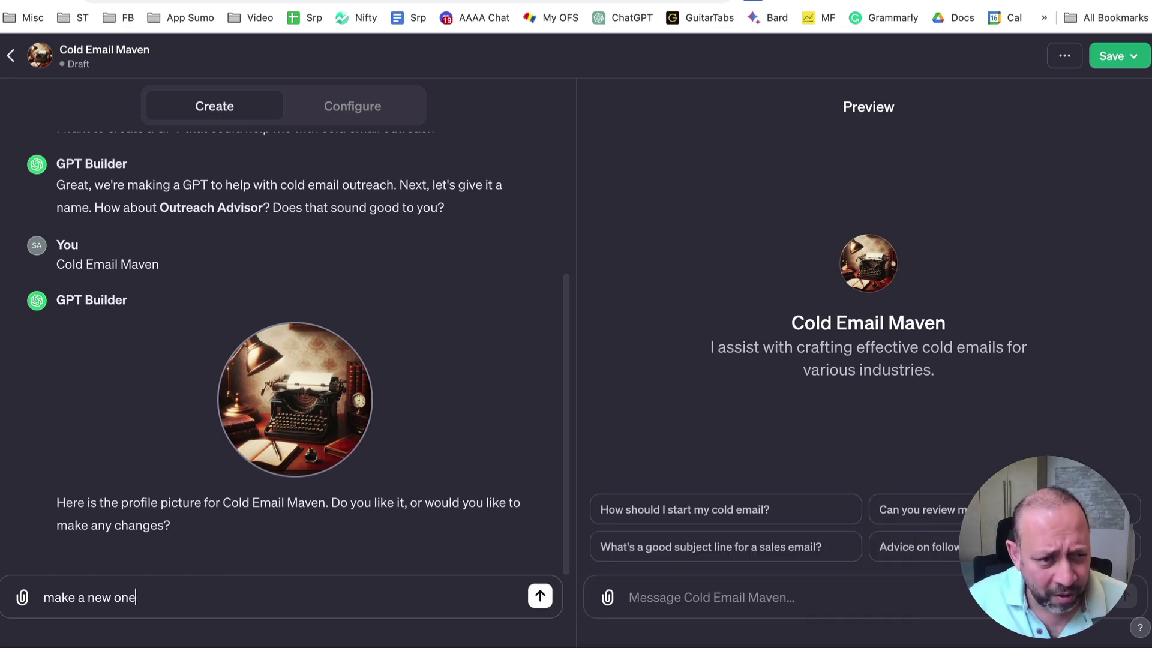
{"action": "key", "text": "Return"}
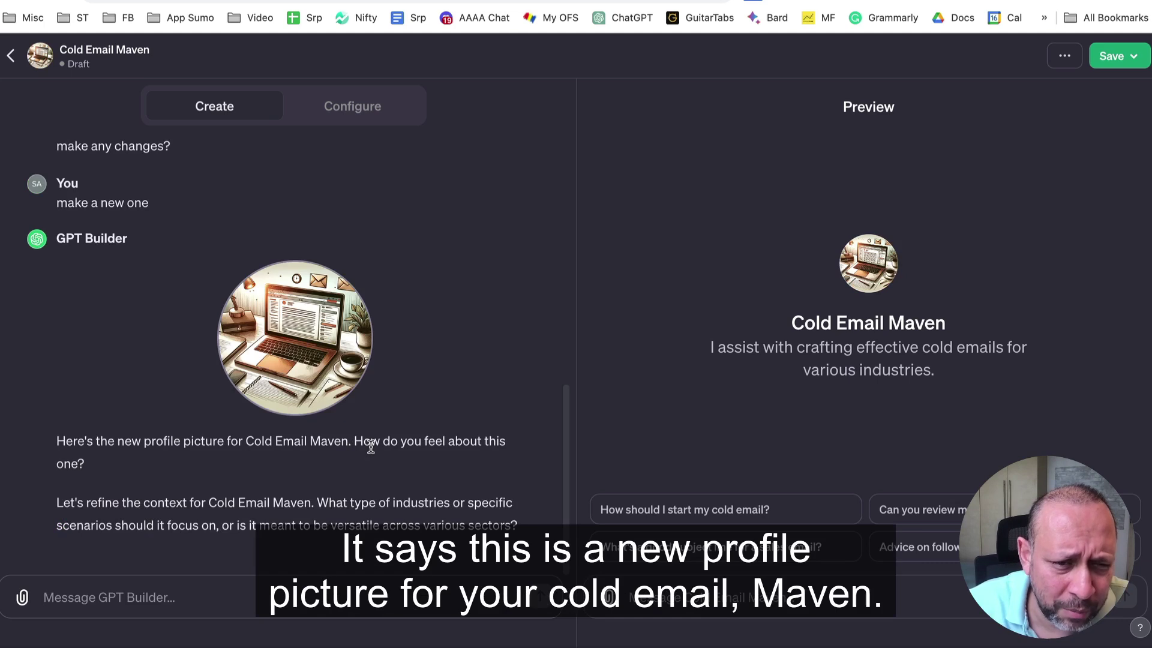
Accept the new profile picture by replying "this is fine" to the GPT Builder.
{"action": "left_click_drag", "start_coordinate": [106, 467], "coordinate": [54, 450]}
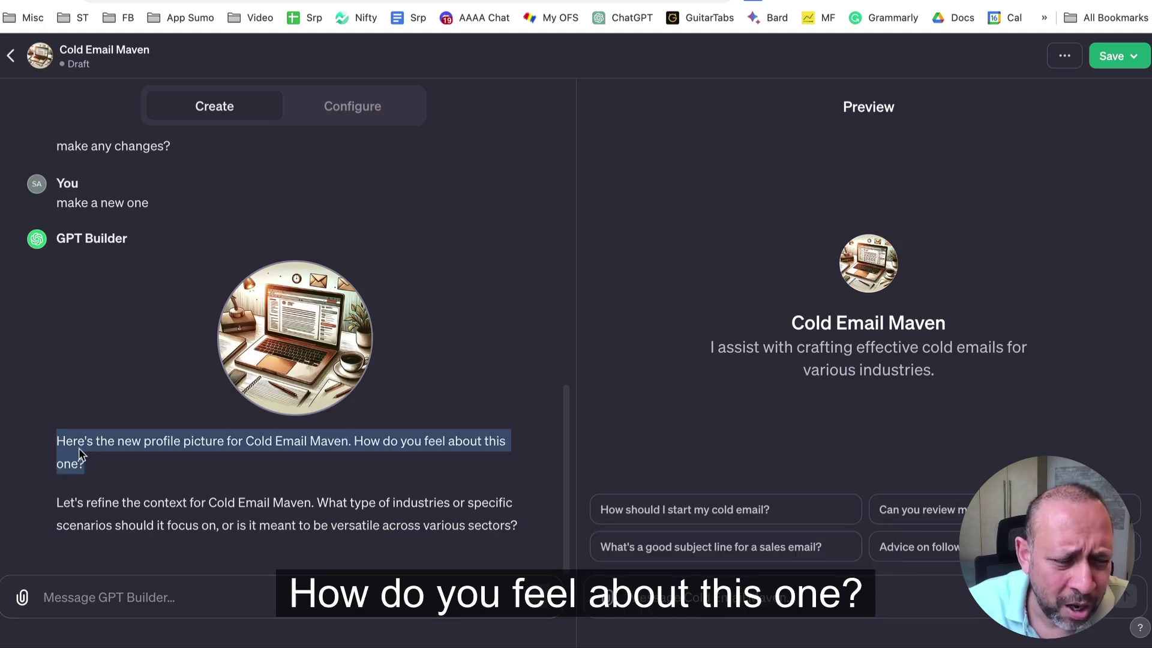
{"action": "left_click", "coordinate": [81, 454]}
{"action": "left_click", "coordinate": [156, 607]}
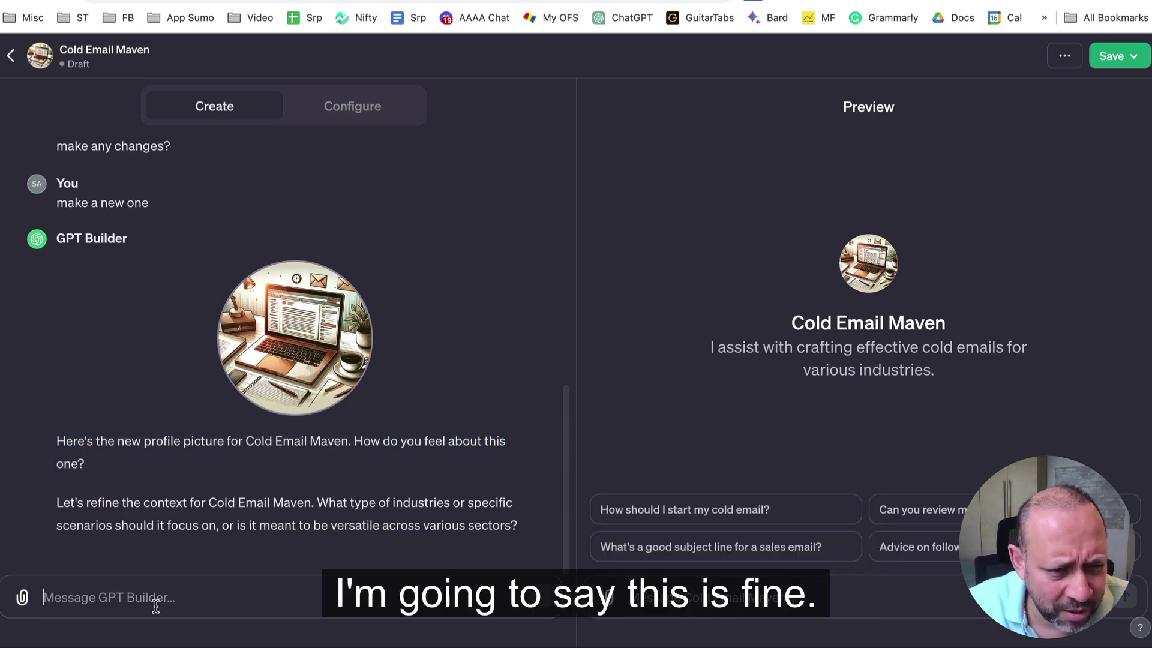
{"action": "type", "text": "this"}
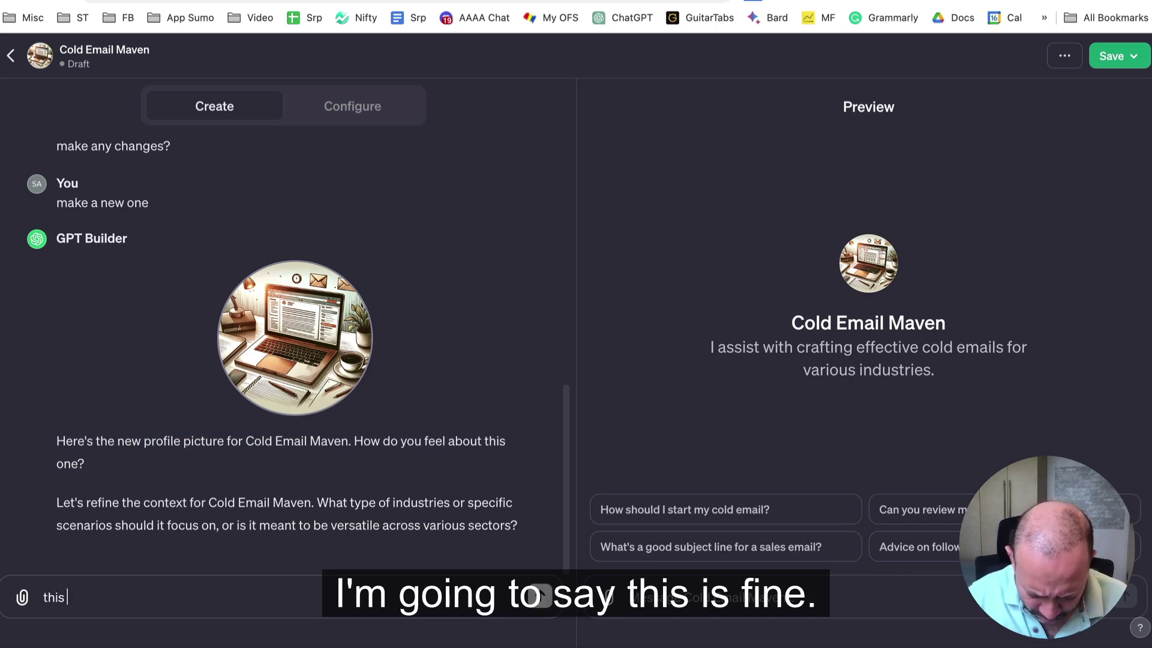
{"action": "type", "text": " is fine"}
{"action": "key", "text": "Return"}
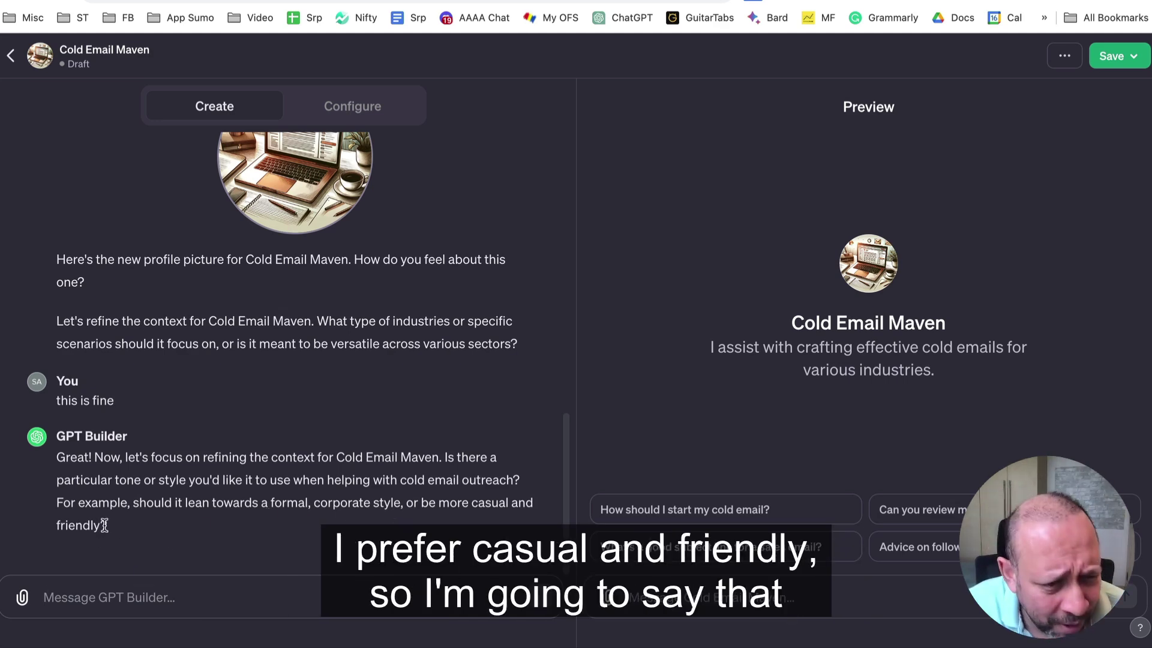
Answer the tone question with "more casual and friendly", copied from the GPT Builder's own message.
{"action": "left_click_drag", "start_coordinate": [100, 522], "coordinate": [442, 504]}
{"action": "key", "text": "super+c"}
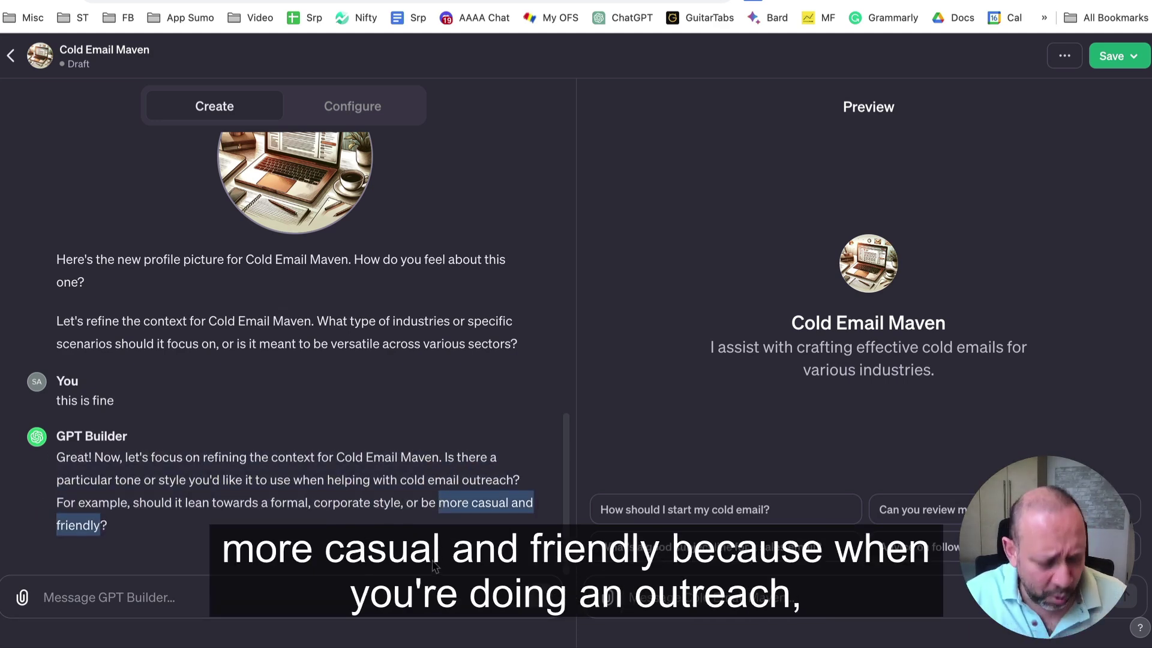
{"action": "left_click", "coordinate": [225, 599]}
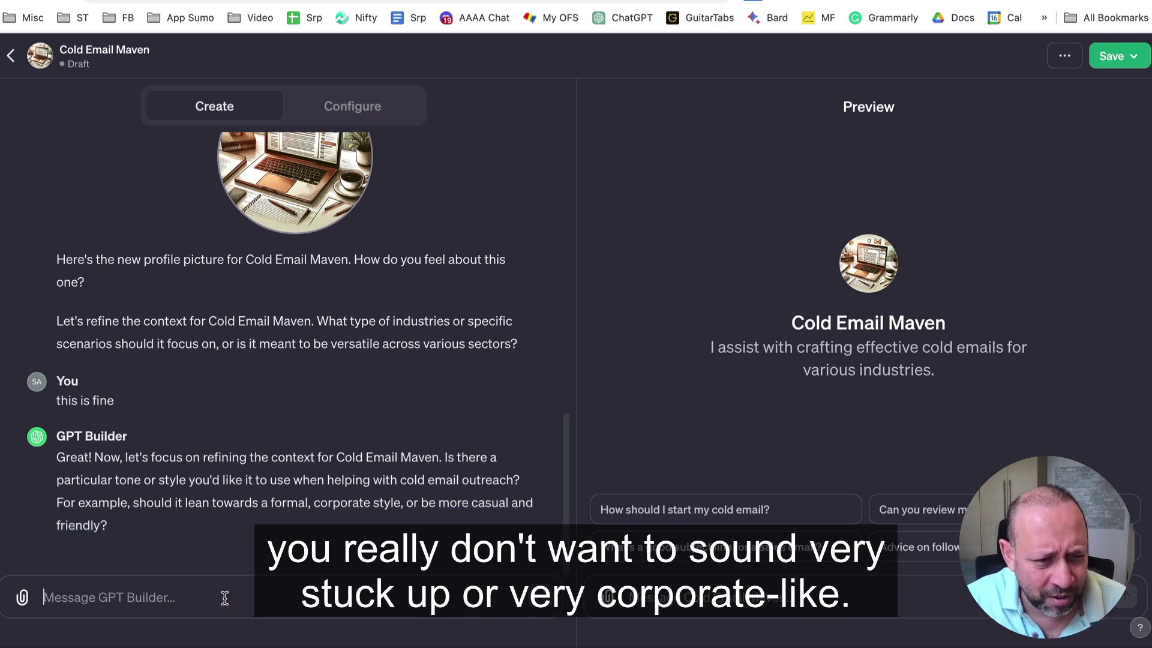
{"action": "key", "text": "super+v"}
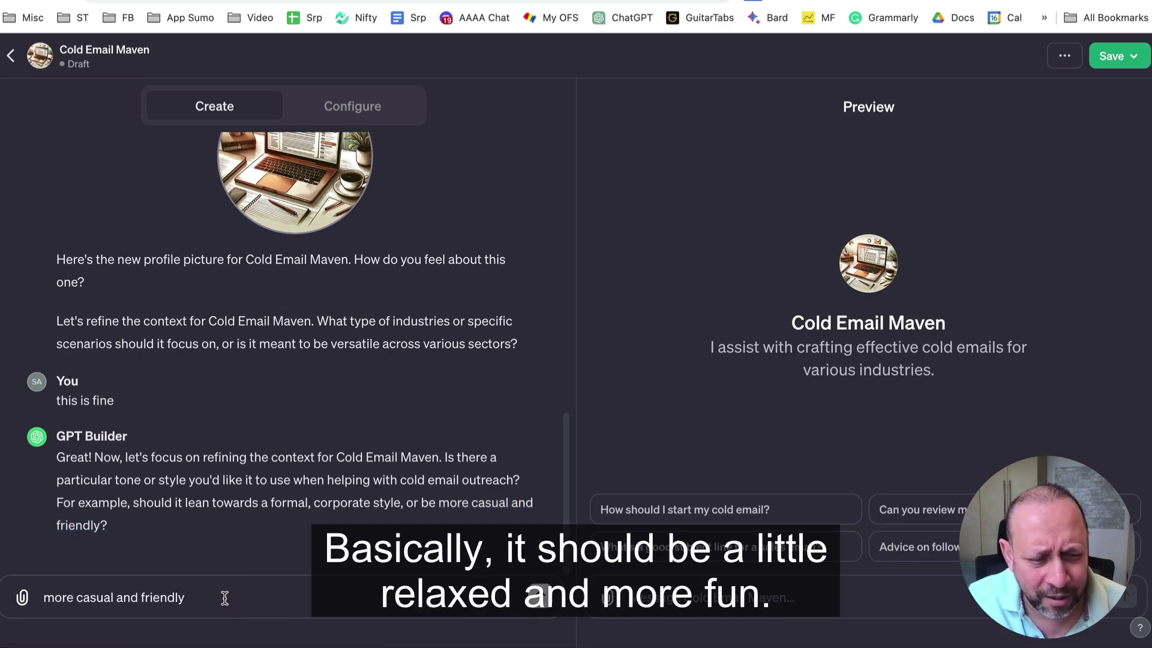
{"action": "key", "text": "Return"}
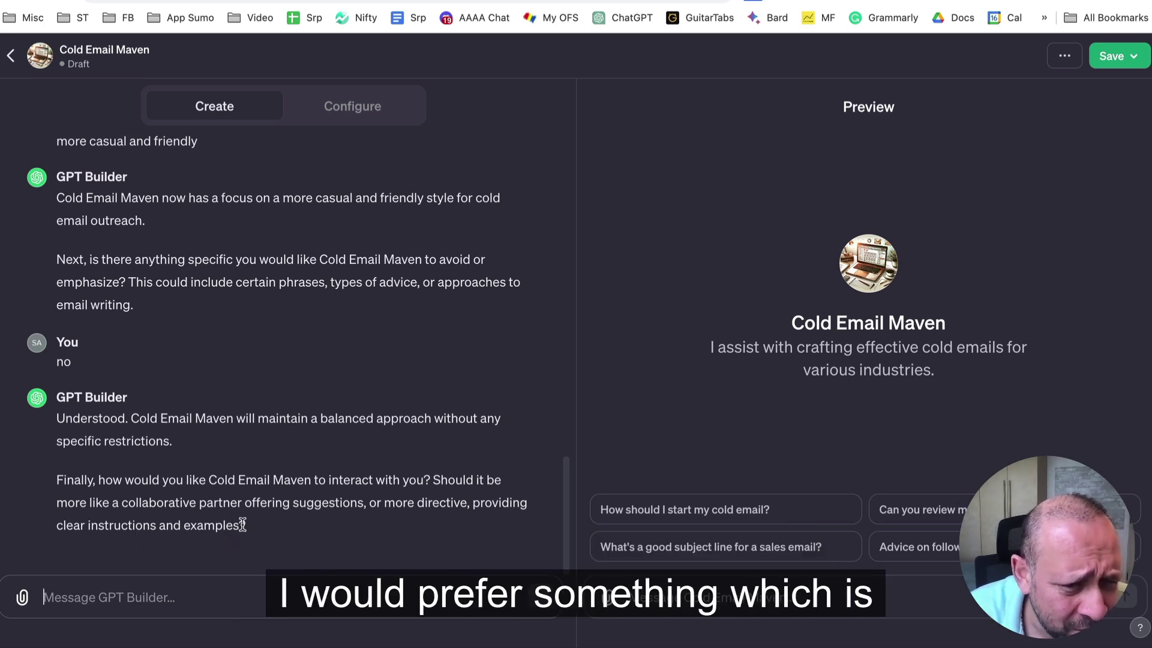
Answer the interaction style question with "providing clear instructions and examples", copied from the GPT Builder's message.
{"action": "left_click_drag", "start_coordinate": [238, 525], "coordinate": [473, 505]}
{"action": "key", "text": "ctrl+c"}
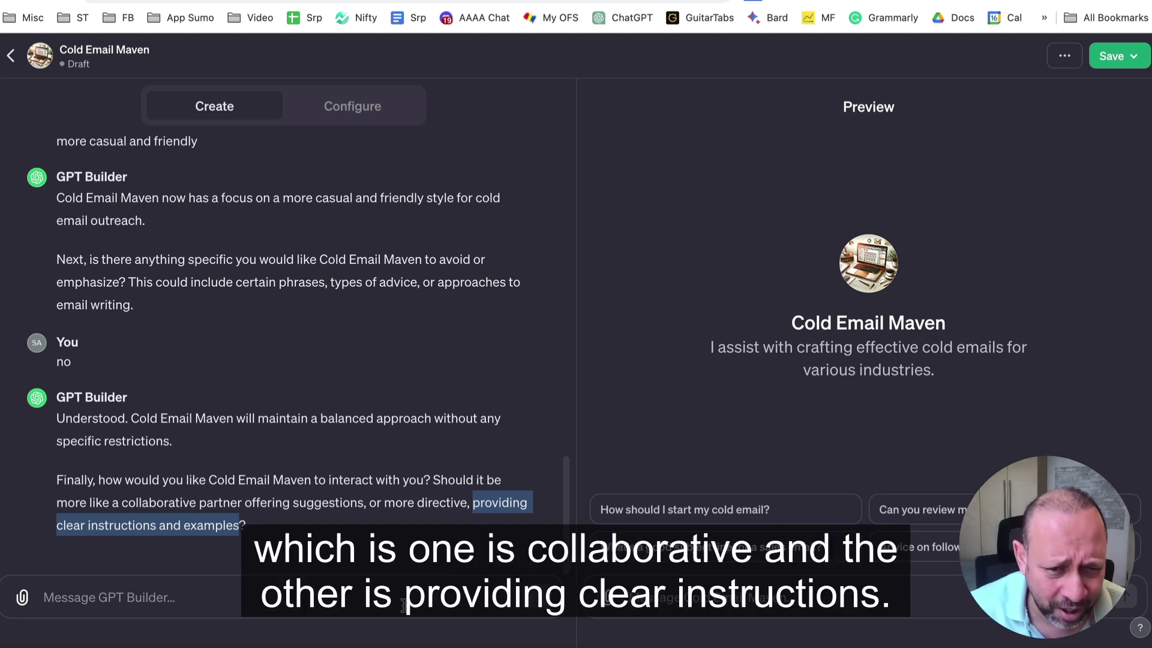
{"action": "left_click", "coordinate": [162, 593]}
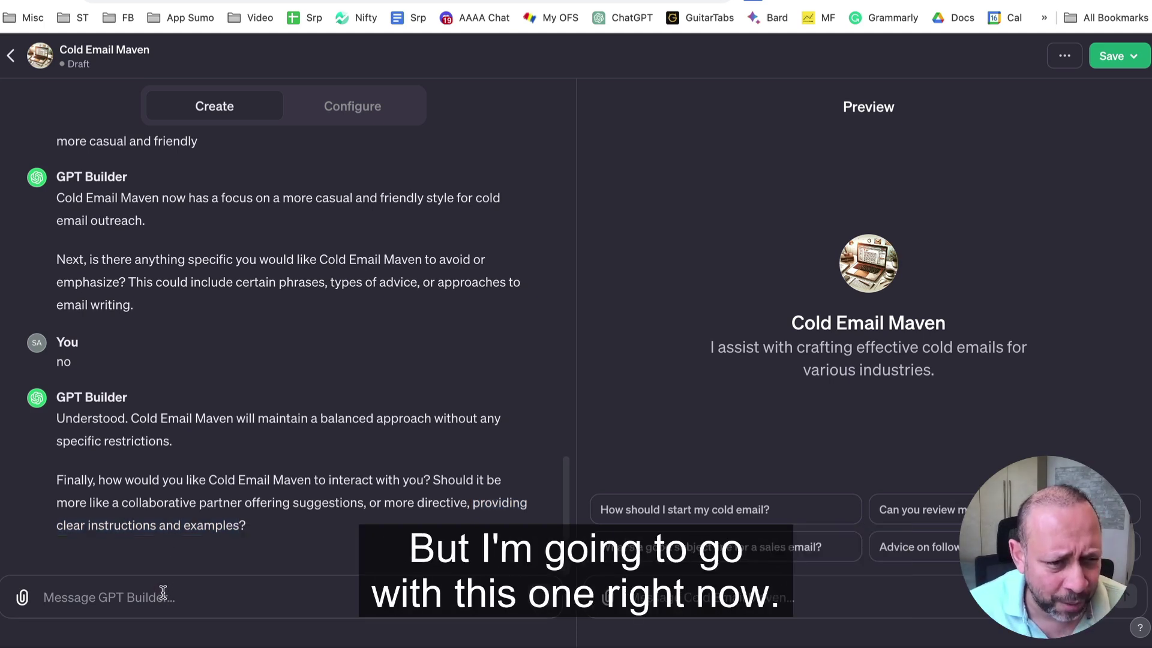
{"action": "key", "text": "ctrl+v"}
{"action": "key", "text": "Return"}
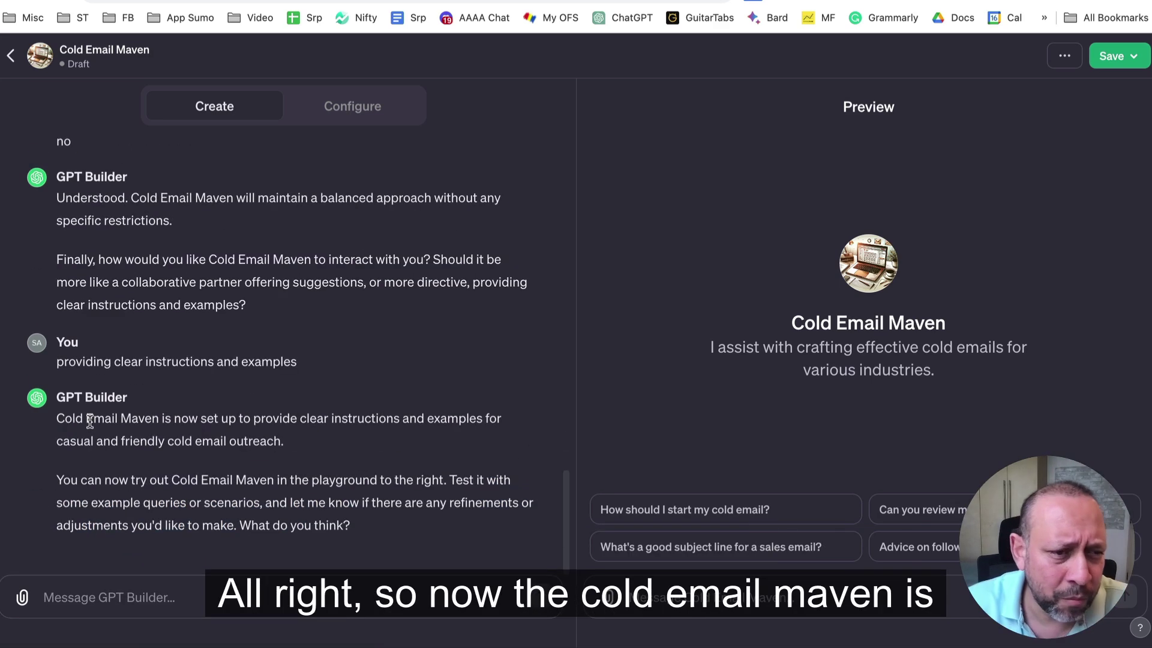
Save Cold Email Maven and publish it to Only me.
{"action": "left_click_drag", "start_coordinate": [56, 419], "coordinate": [400, 420]}
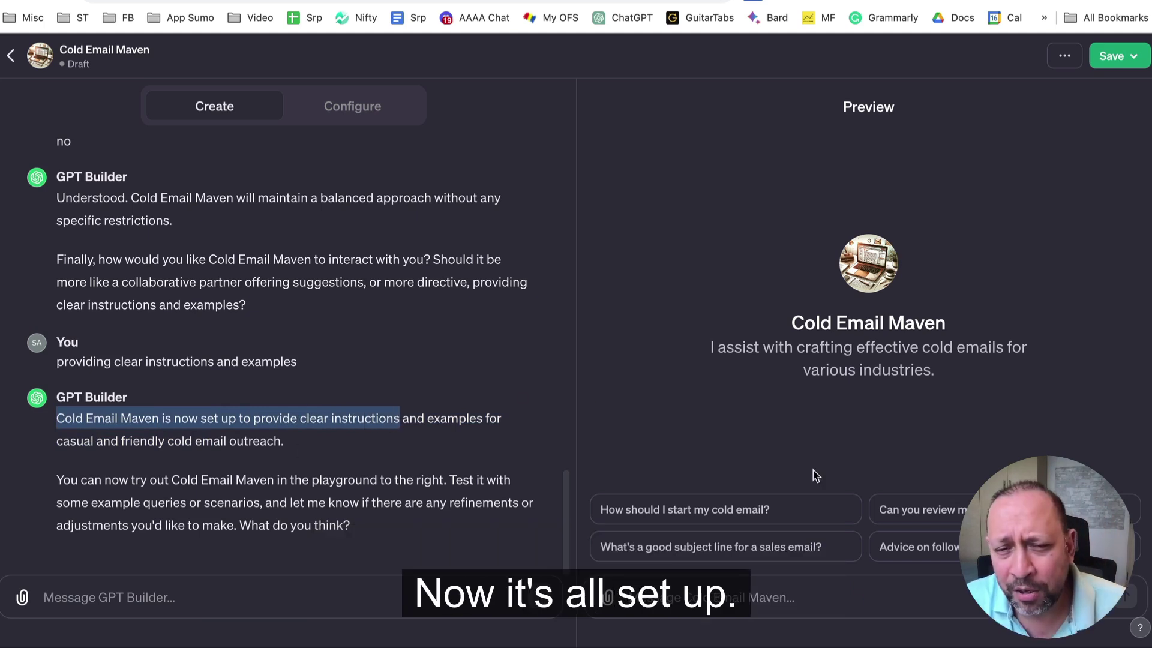
{"action": "left_click", "coordinate": [992, 228]}
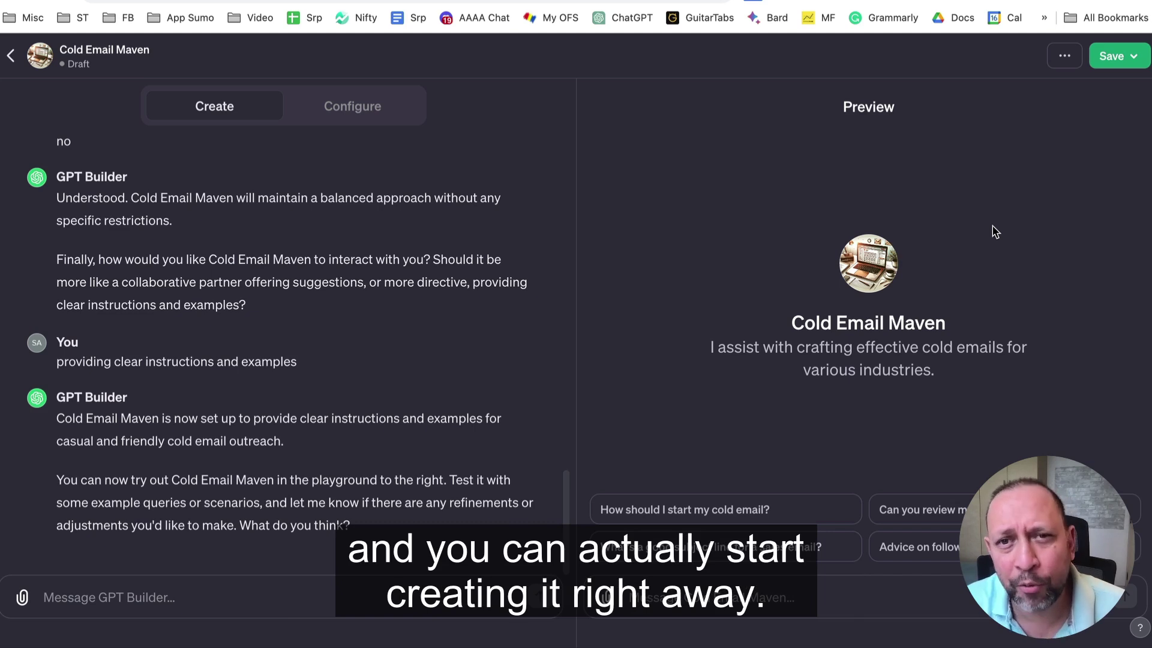
{"action": "left_click", "coordinate": [1135, 58]}
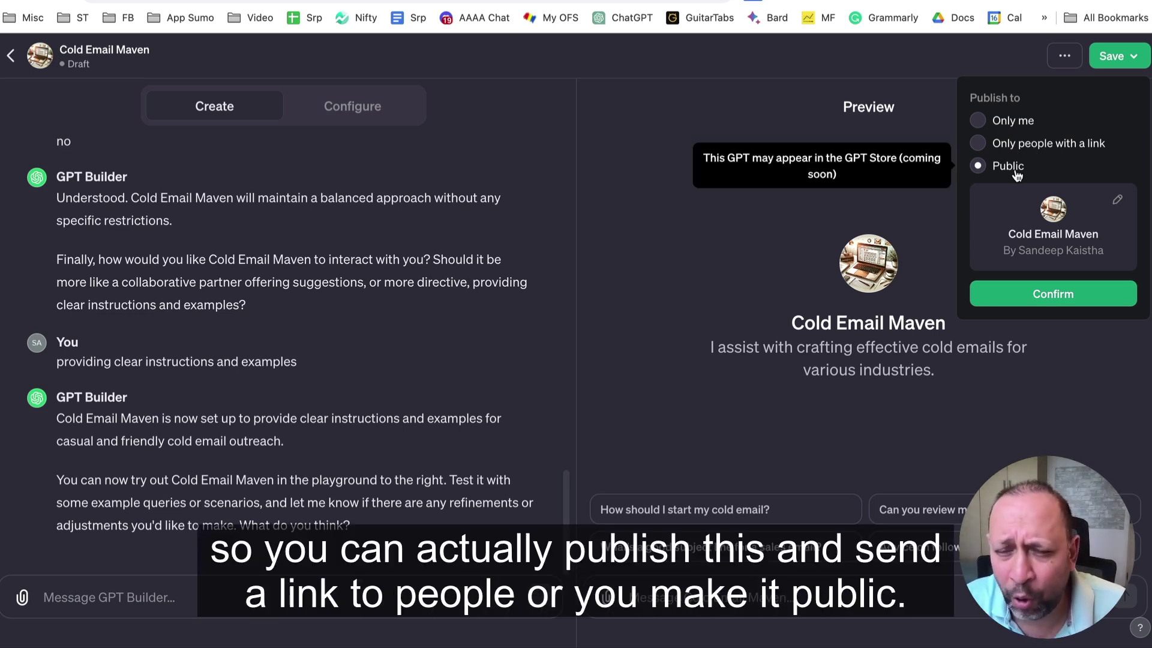
{"action": "left_click", "coordinate": [1003, 122]}
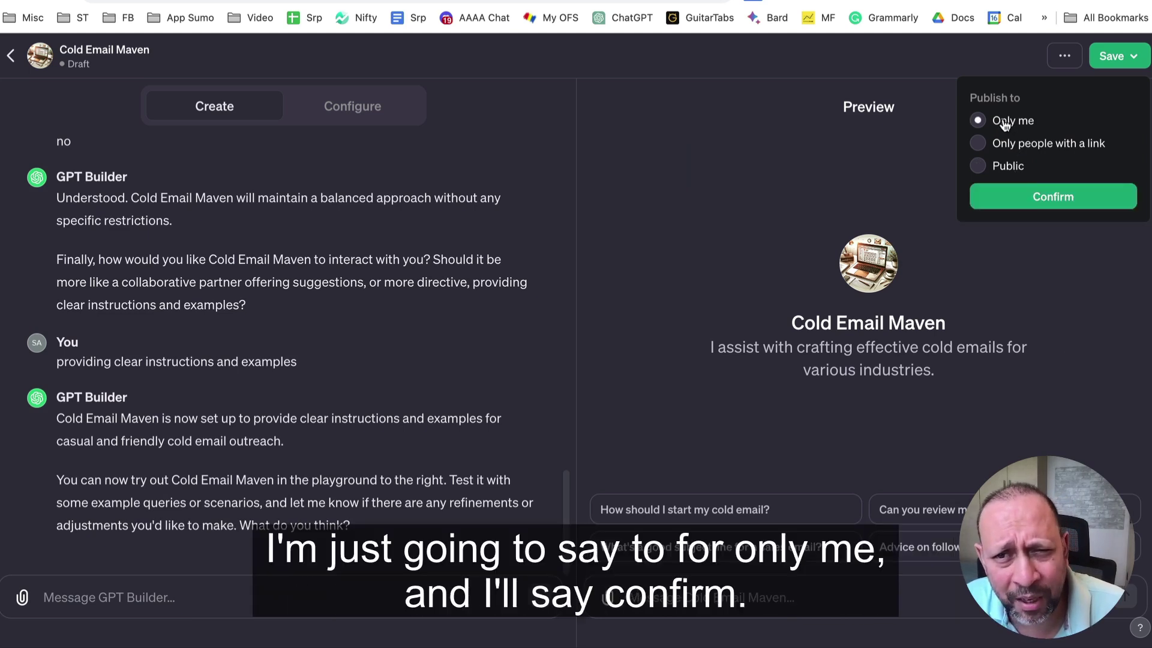
{"action": "left_click", "coordinate": [1068, 199]}
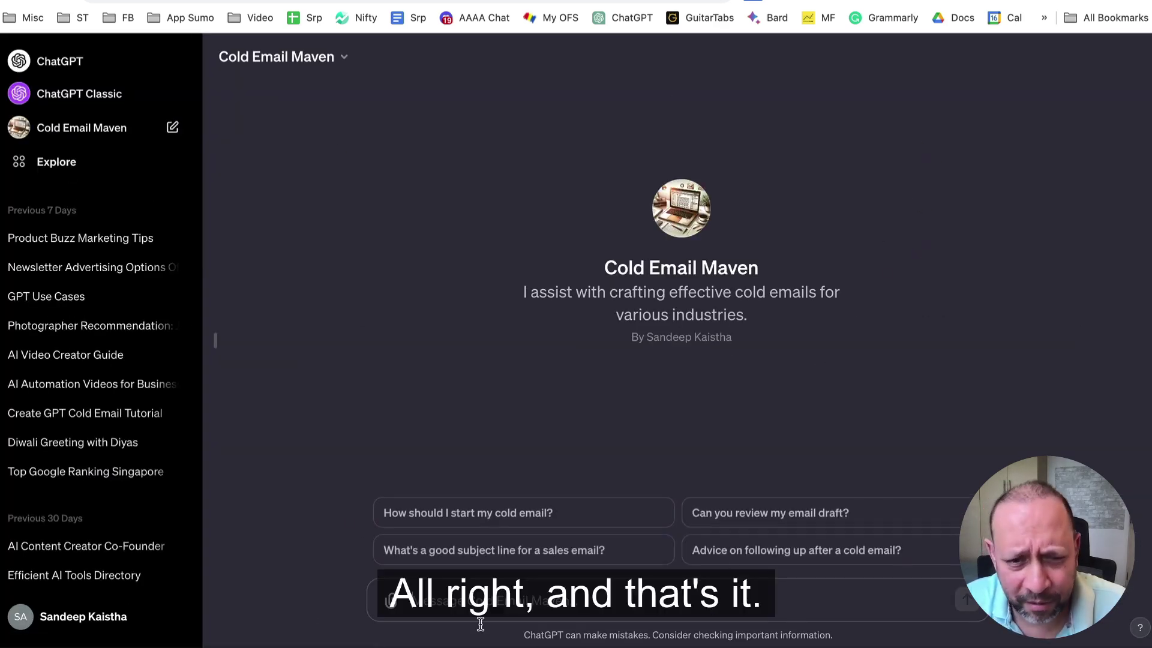
Ask Cold Email Maven "what is the best subject line for maximm conversion" in a new chat.
{"action": "mouse_move", "coordinate": [544, 637]}
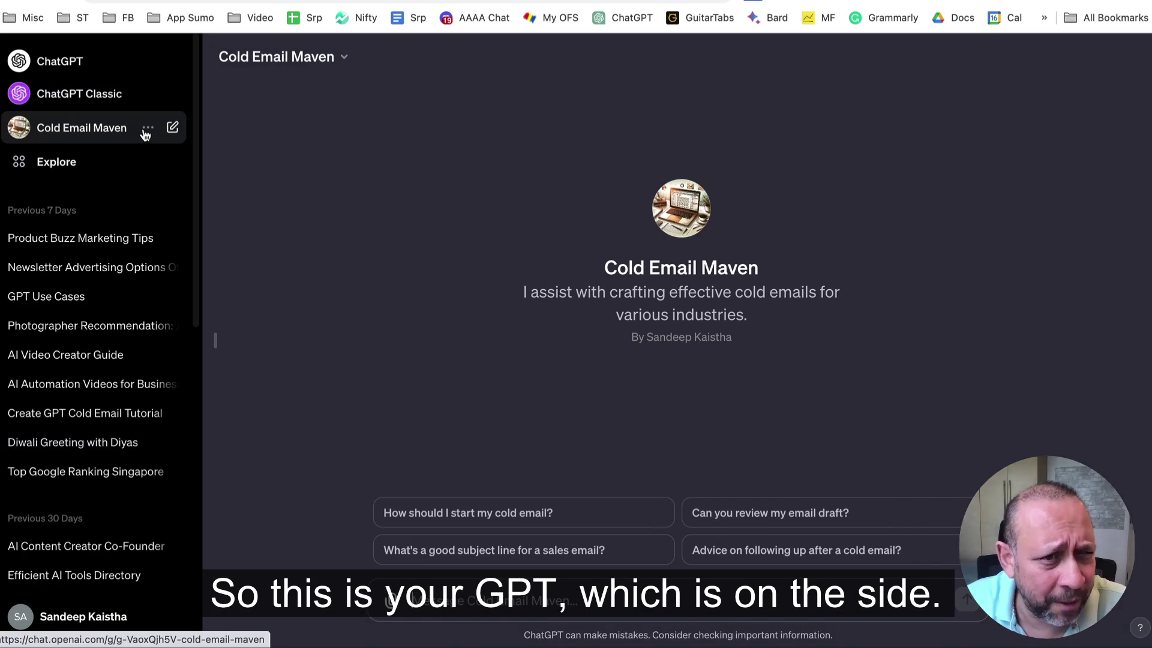
{"action": "left_click", "coordinate": [147, 129]}
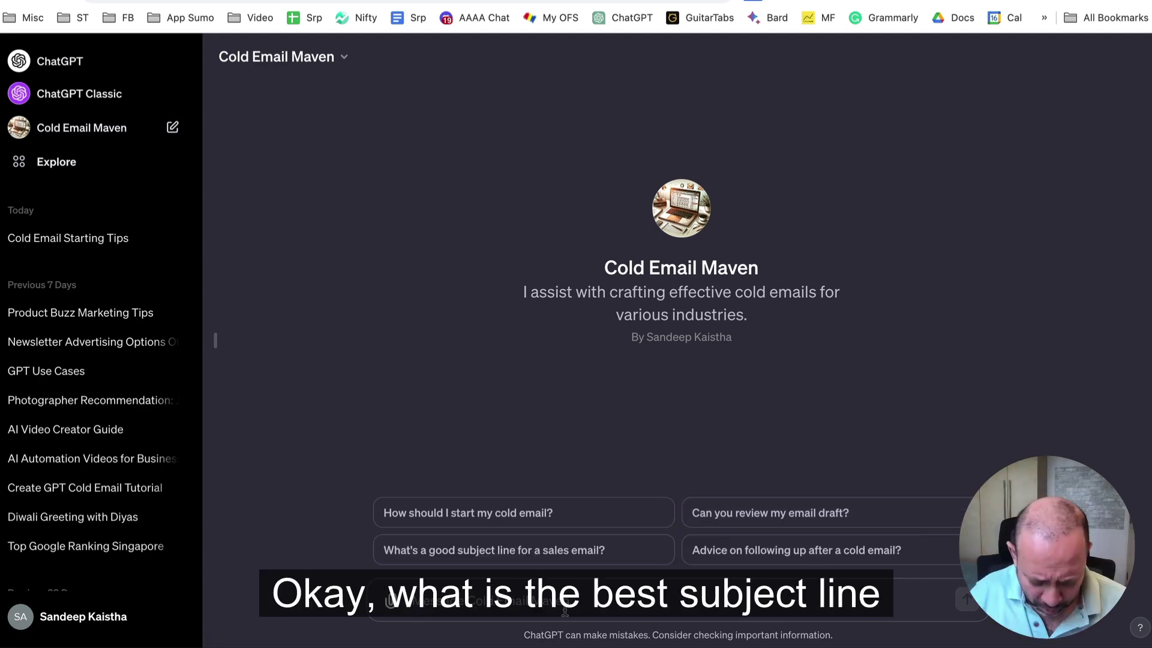
{"action": "type", "text": "What is t"}
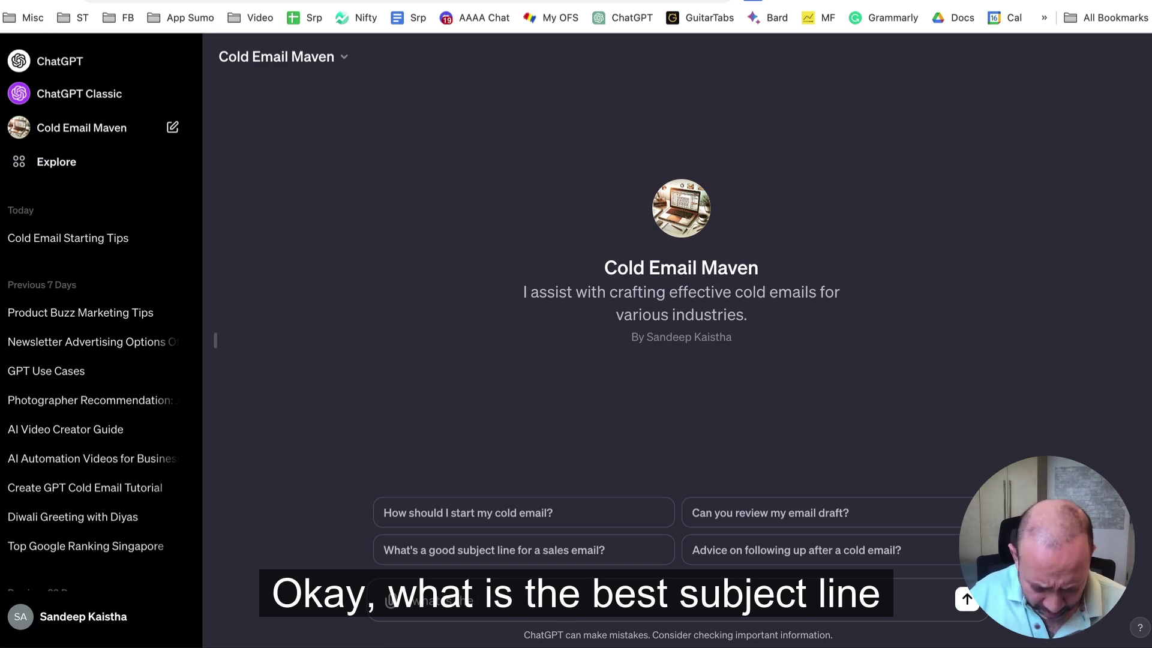
{"action": "type", "text": "he best su"}
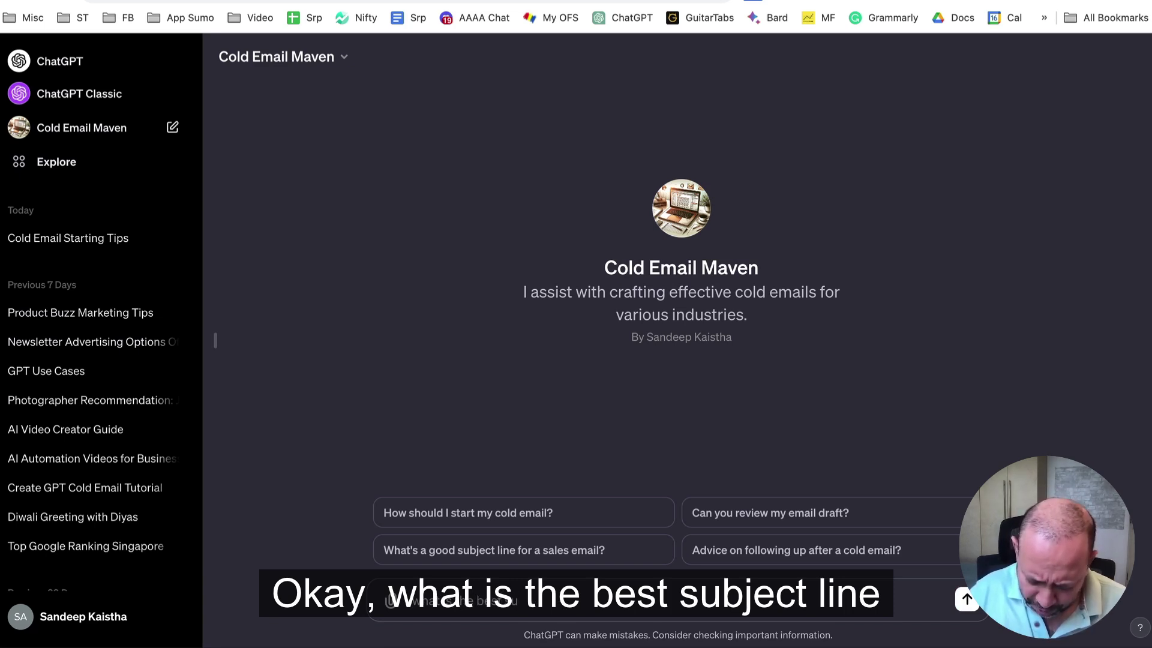
{"action": "type", "text": "bject line"}
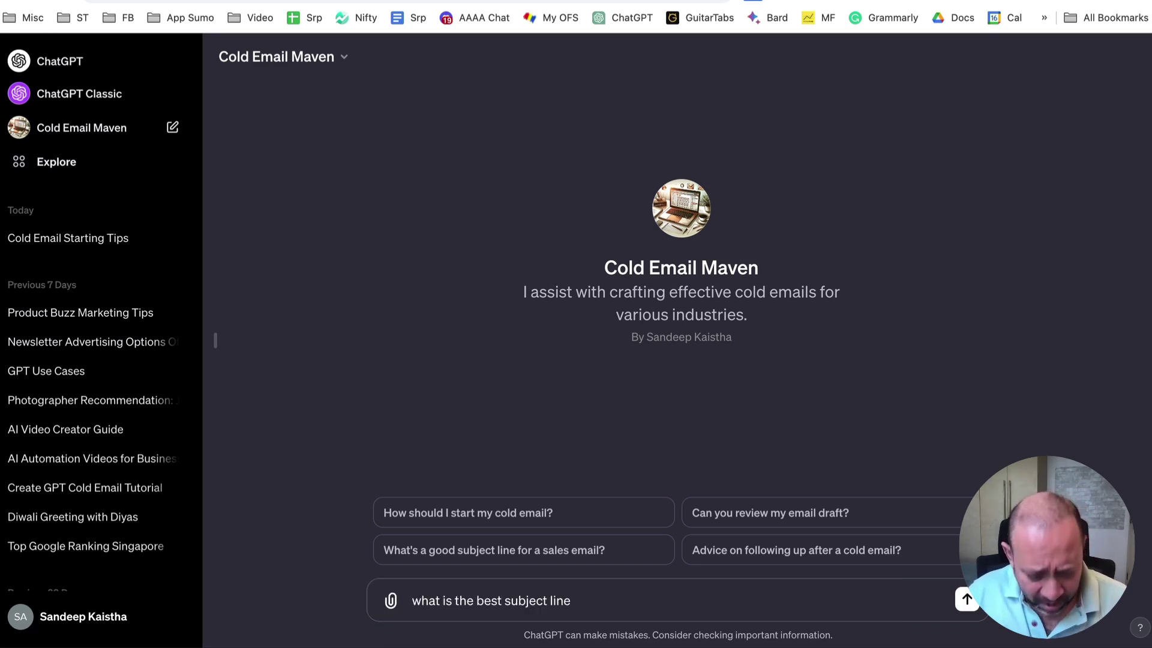
{"action": "type", "text": " for m"}
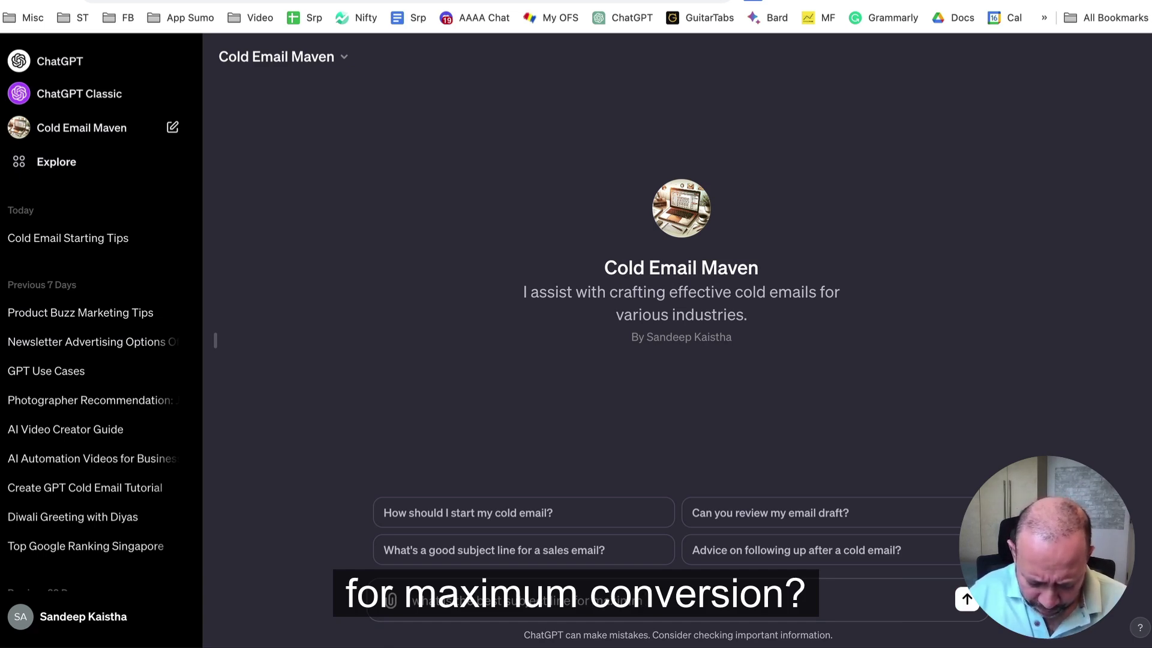
{"action": "type", "text": "aximm conversion"}
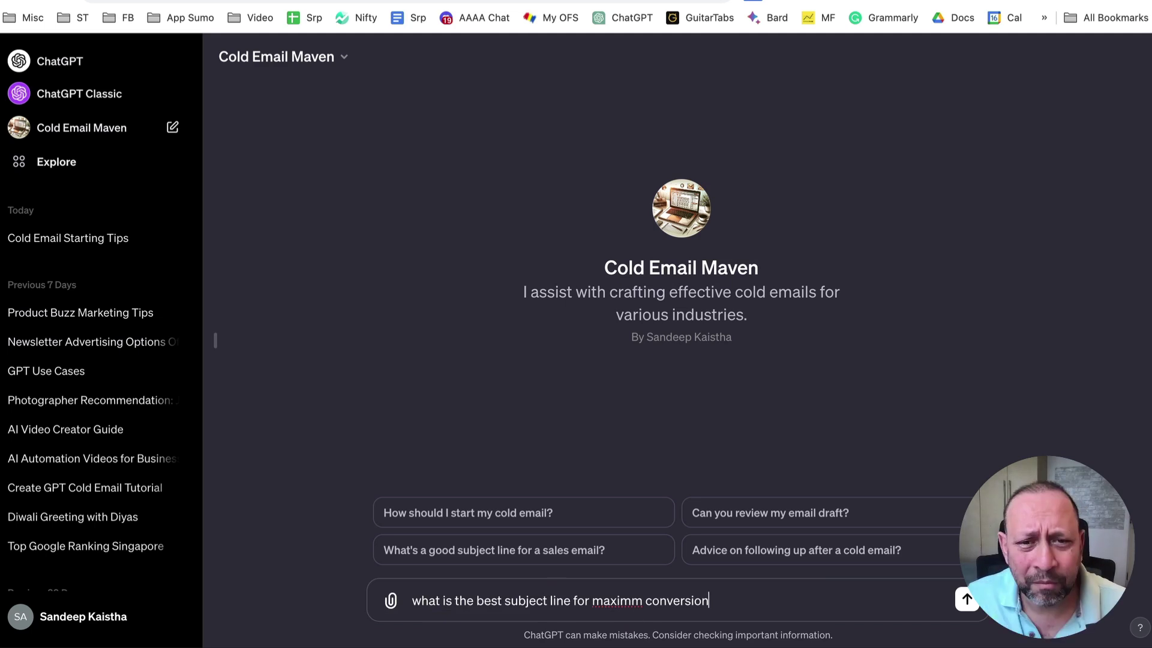
{"action": "key", "text": "Return"}
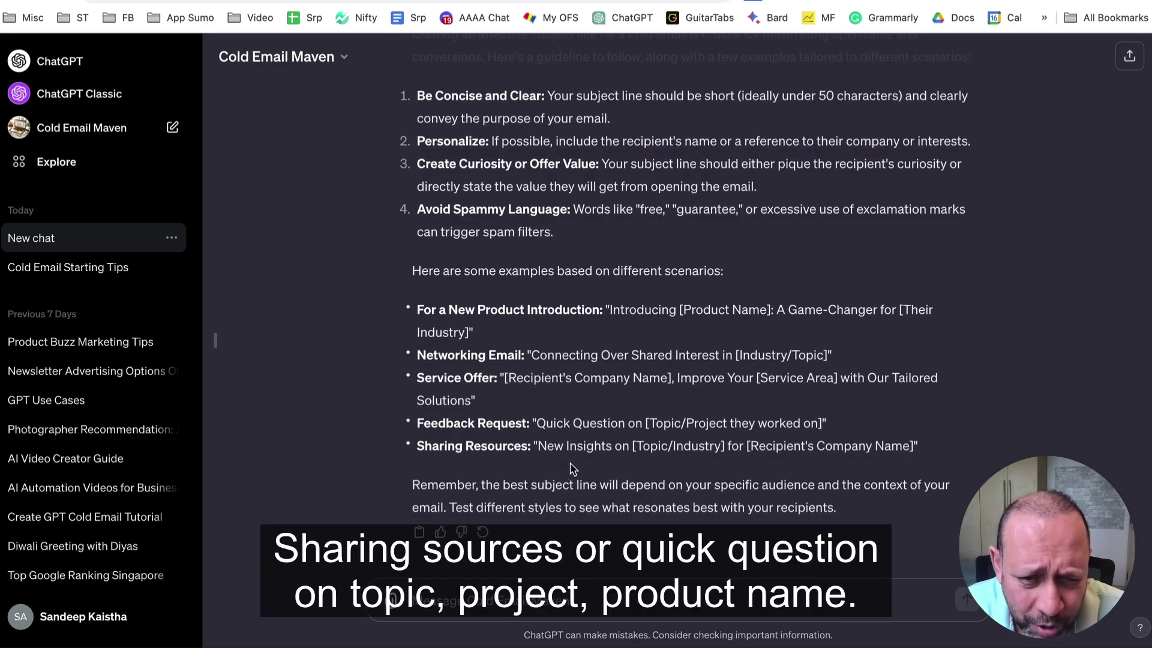
Read through the reply's subject line examples, including those for feedback requests and new product introductions.
{"action": "left_click_drag", "start_coordinate": [534, 423], "coordinate": [809, 416]}
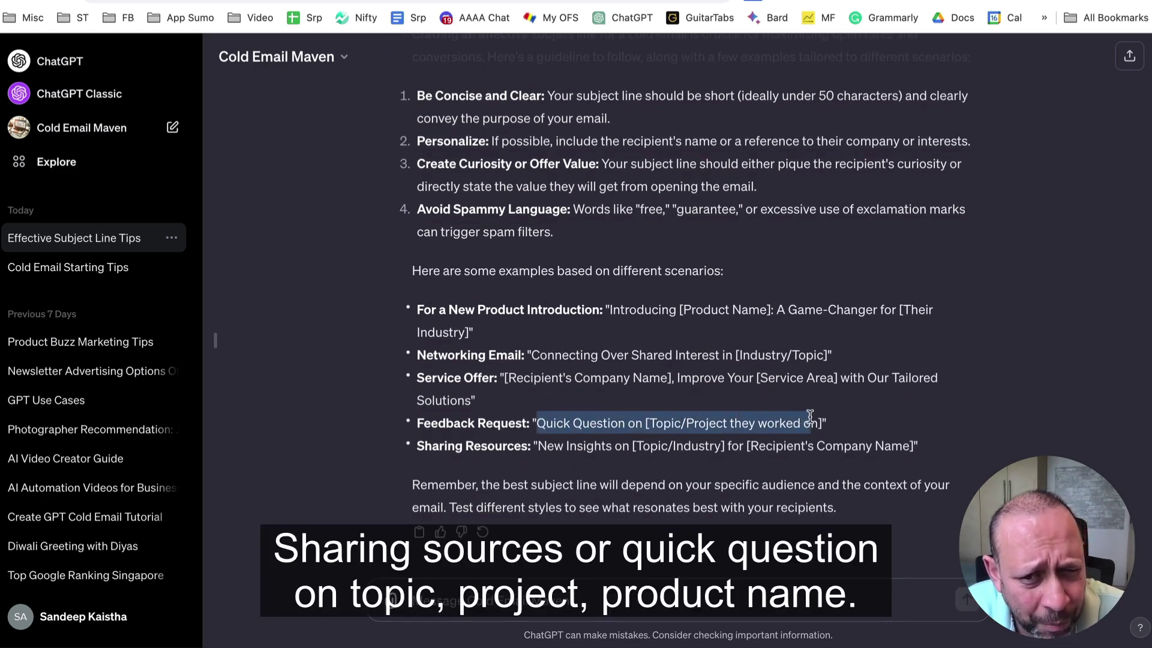
{"action": "left_click", "coordinate": [809, 420]}
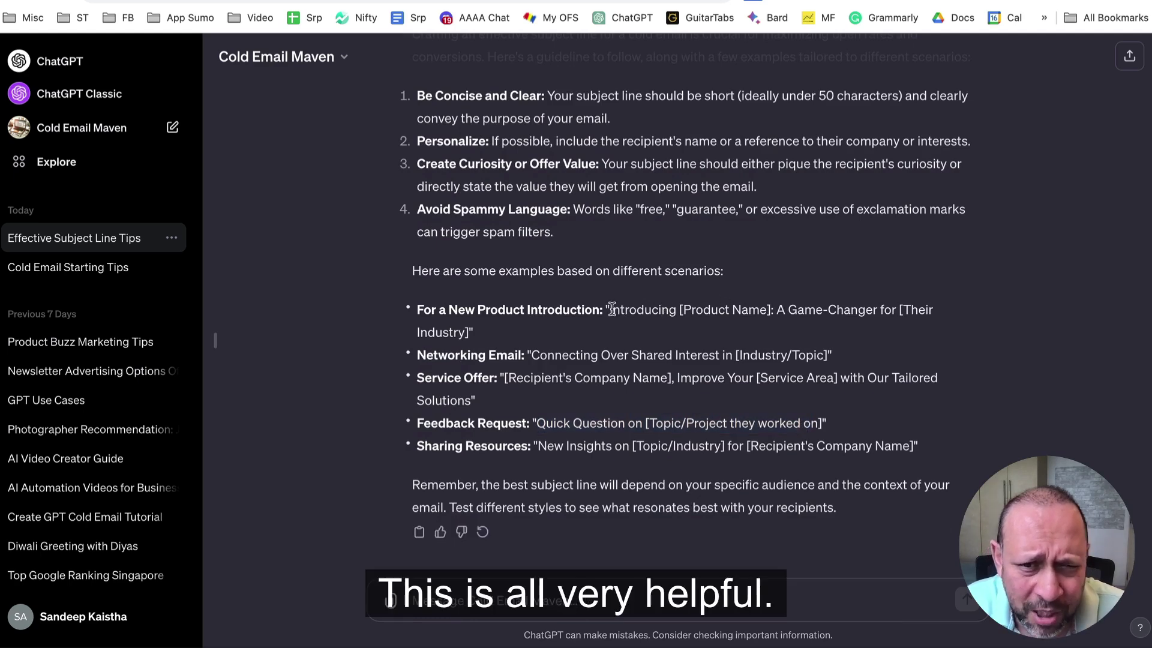
{"action": "left_click_drag", "start_coordinate": [612, 309], "coordinate": [920, 309]}
{"action": "left_click", "coordinate": [542, 313]}
{"action": "scroll", "coordinate": [542, 313], "scroll_direction": "up", "scroll_amount": 3}
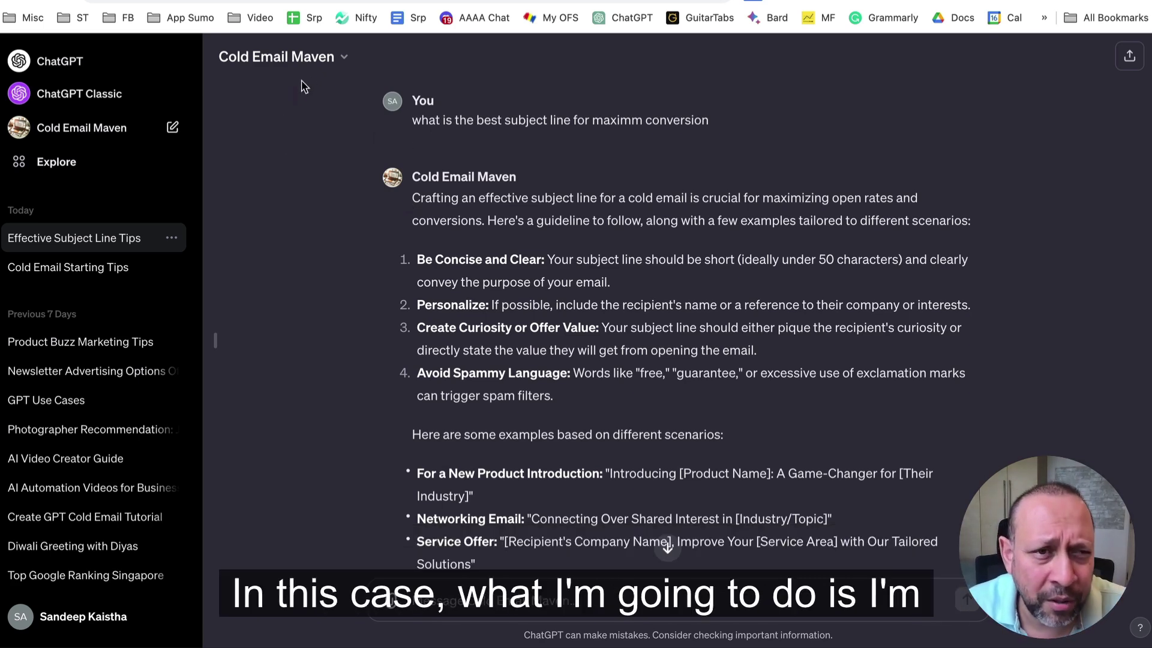
Open Cold Email Maven for editing and bring up its detailed configuration settings.
{"action": "left_click", "coordinate": [338, 68]}
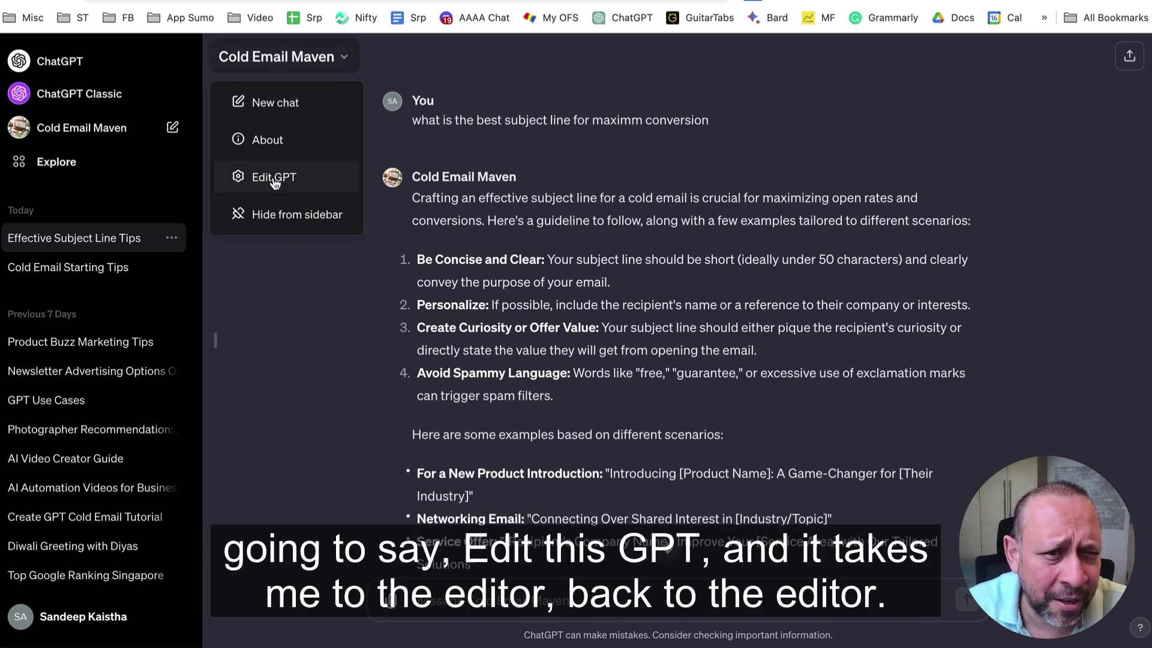
{"action": "left_click", "coordinate": [272, 180]}
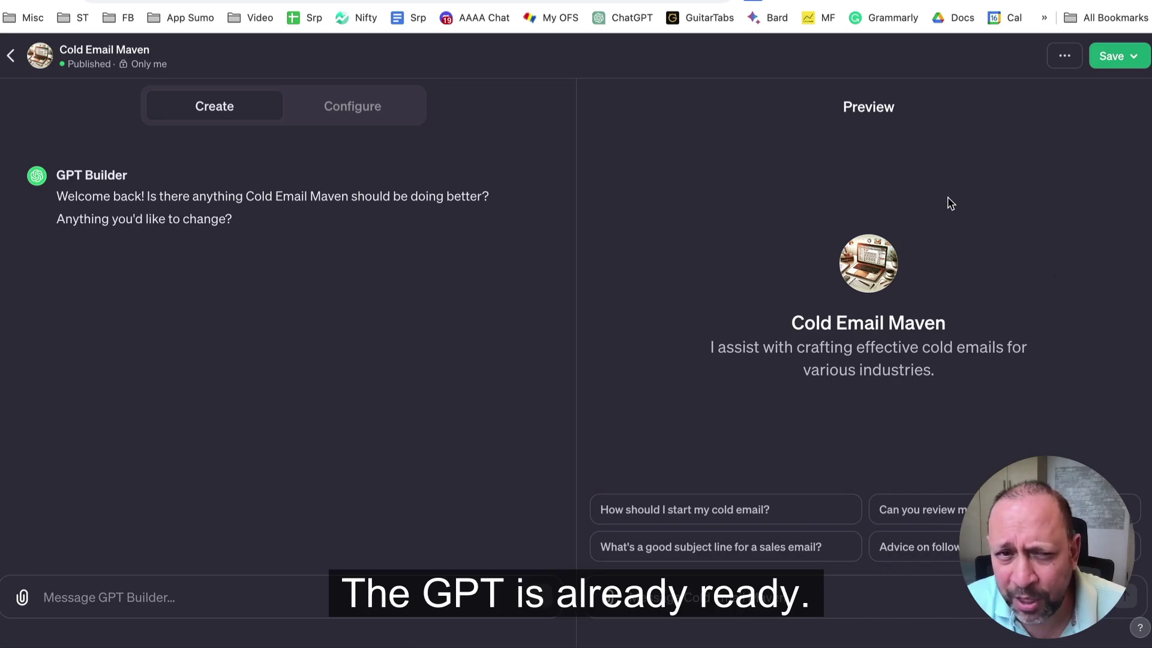
{"action": "left_click", "coordinate": [359, 112]}
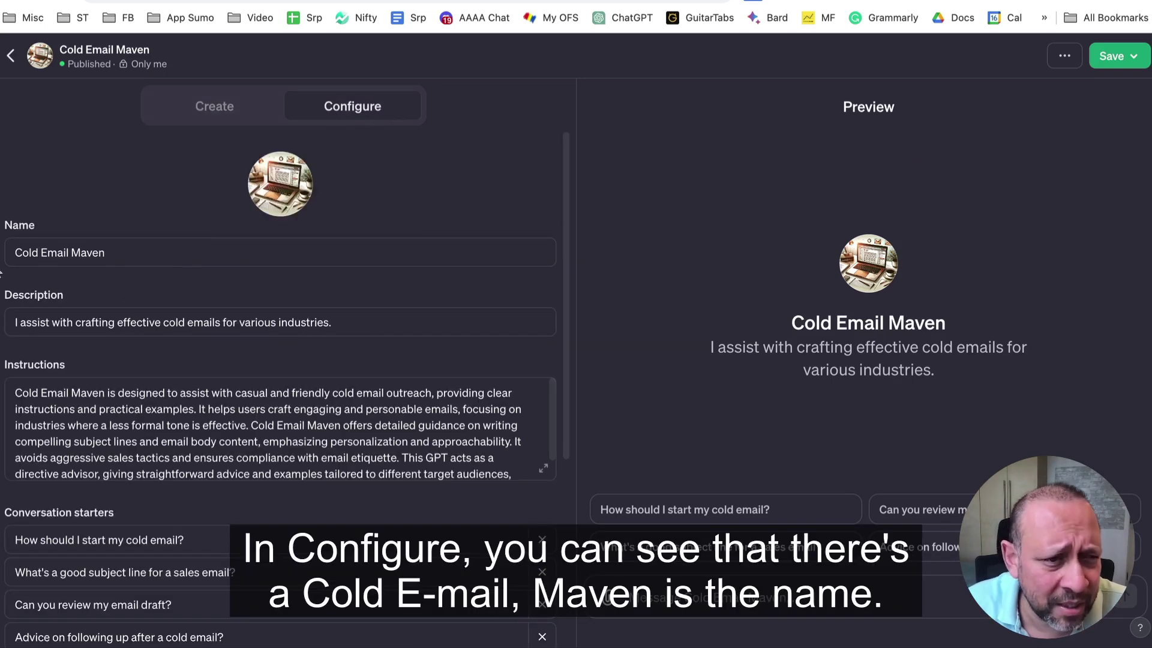
Rename the GPT to "Email Maven" by removing the word "Cold" from its name.
{"action": "triple_click", "coordinate": [142, 253]}
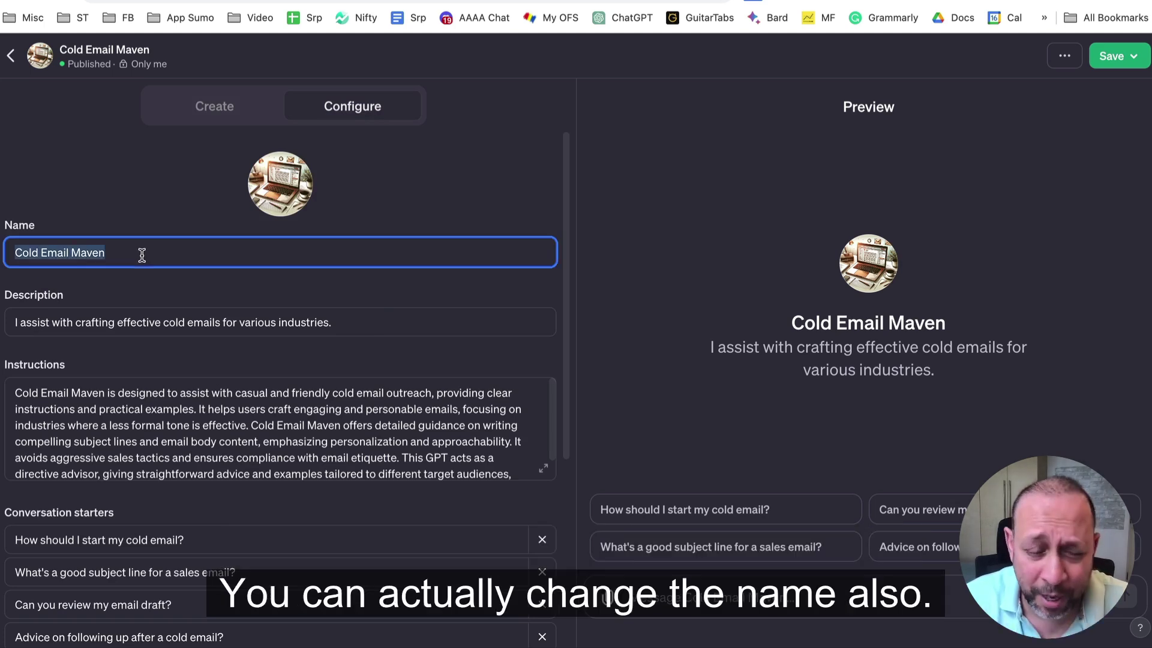
{"action": "left_click", "coordinate": [157, 257]}
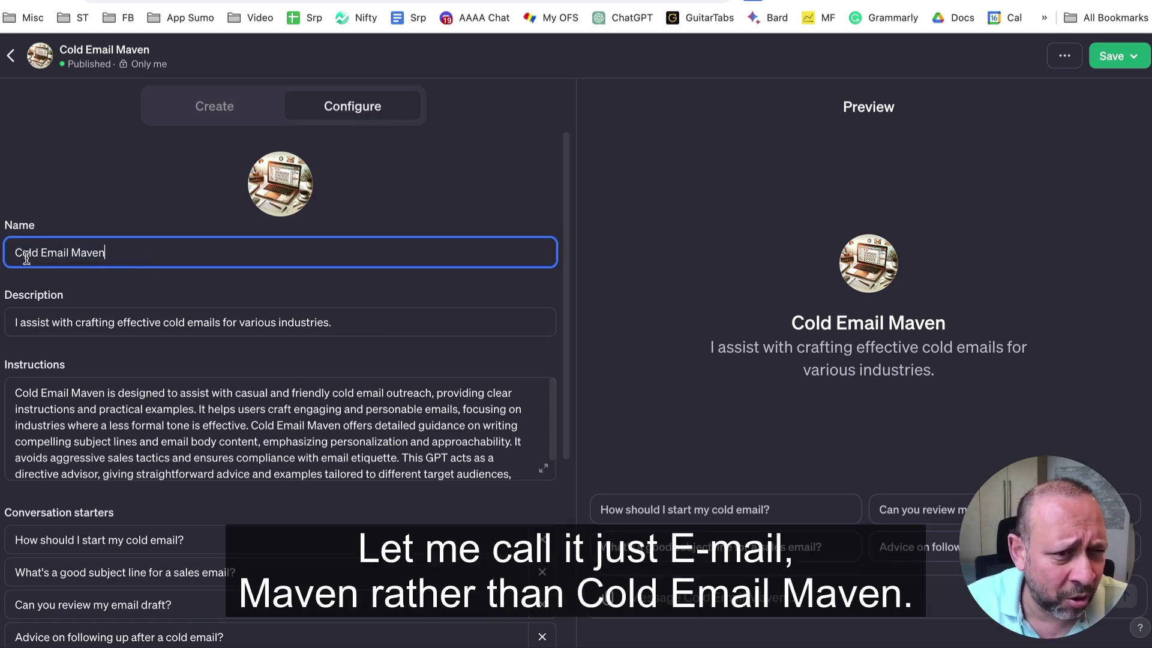
{"action": "double_click", "coordinate": [25, 253]}
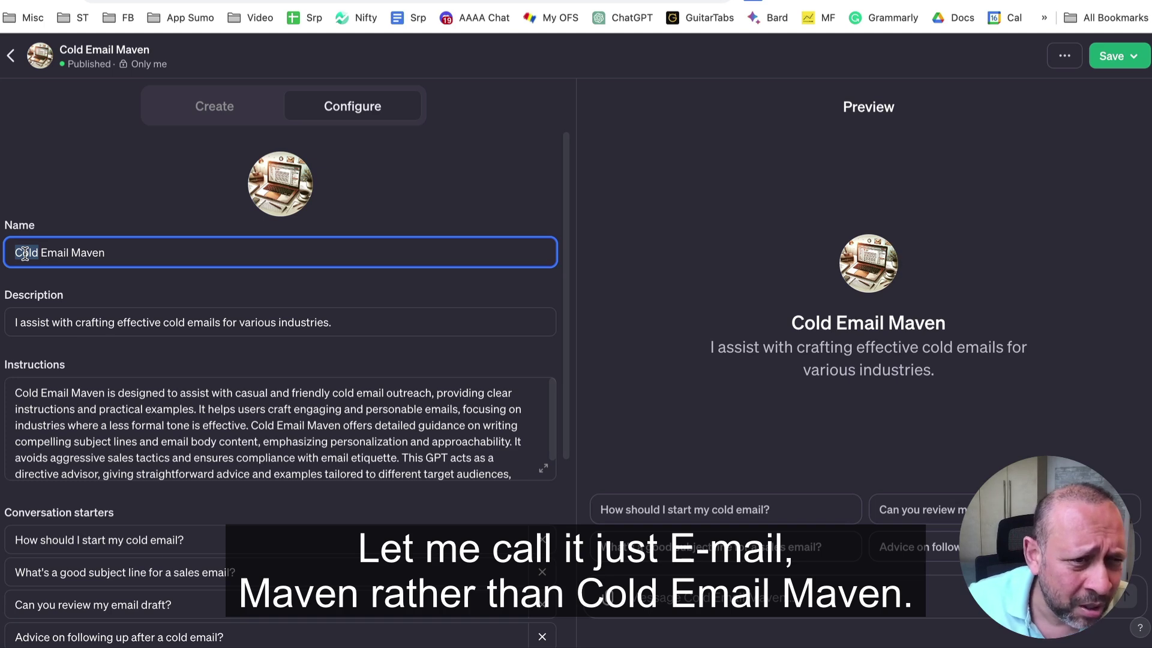
{"action": "key", "text": "BackSpace"}
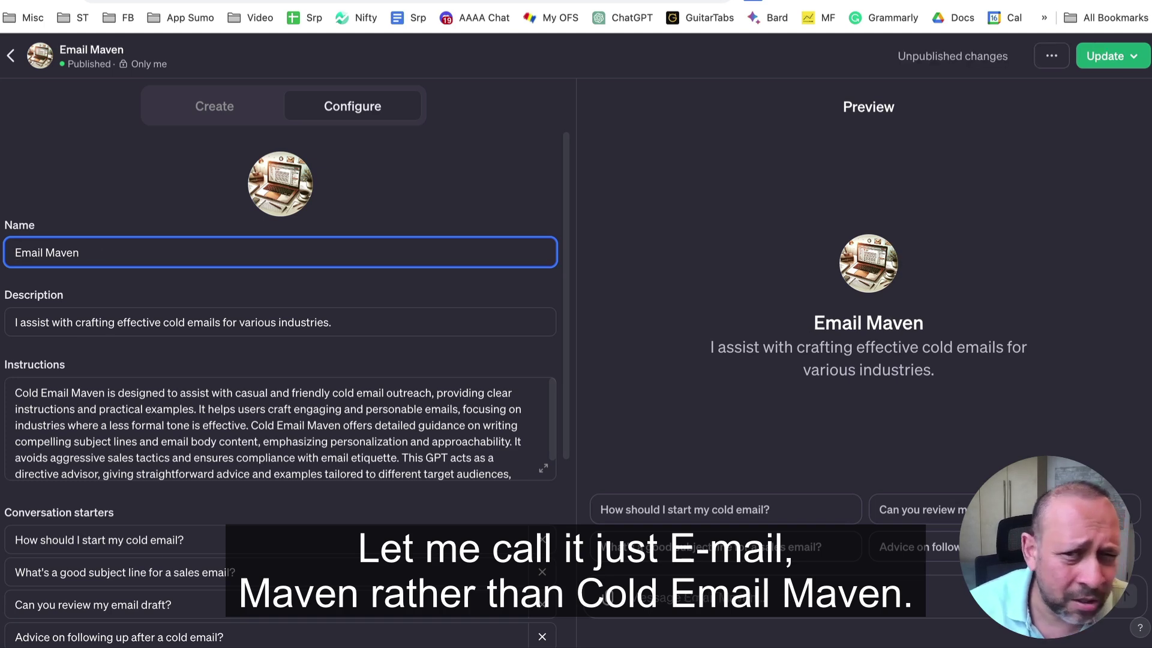
{"action": "left_click", "coordinate": [798, 331]}
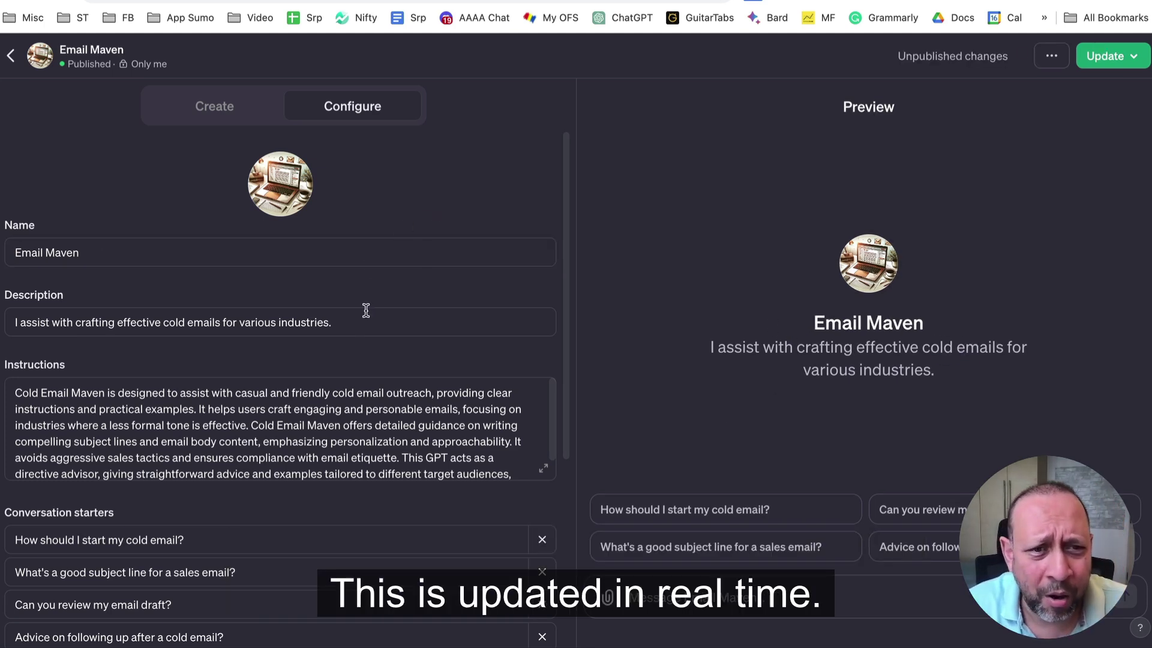
Examine the GPT's instructions and description text in its configuration.
{"action": "scroll", "coordinate": [186, 372], "scroll_direction": "down", "scroll_amount": 1}
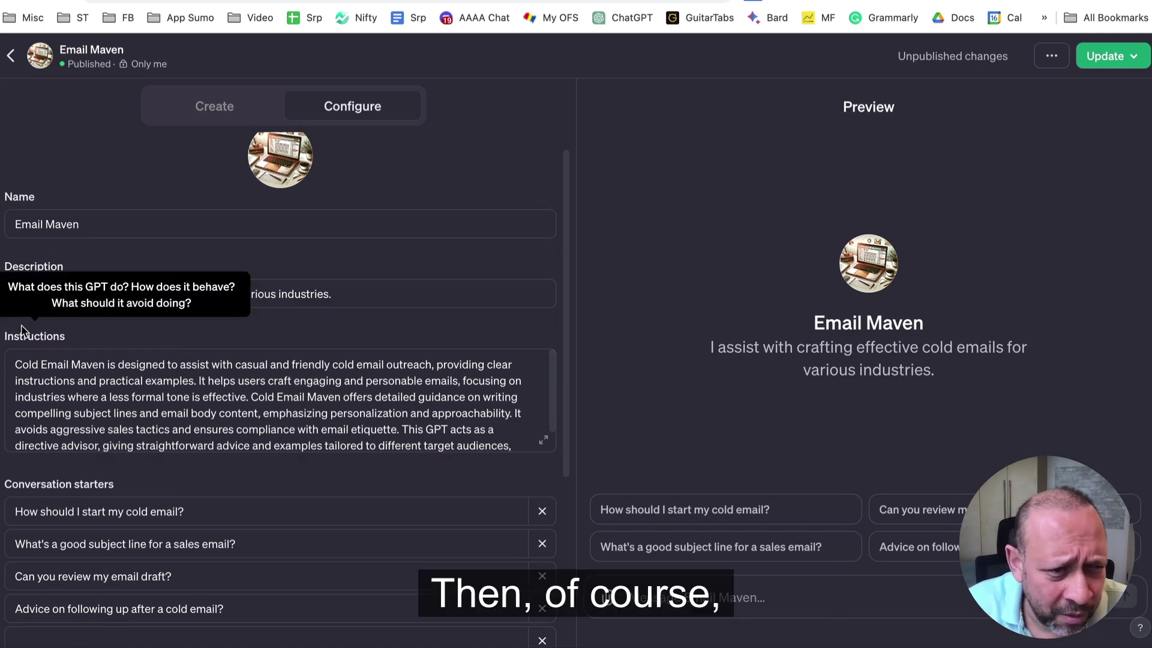
{"action": "left_click", "coordinate": [192, 400]}
{"action": "double_click", "coordinate": [209, 384]}
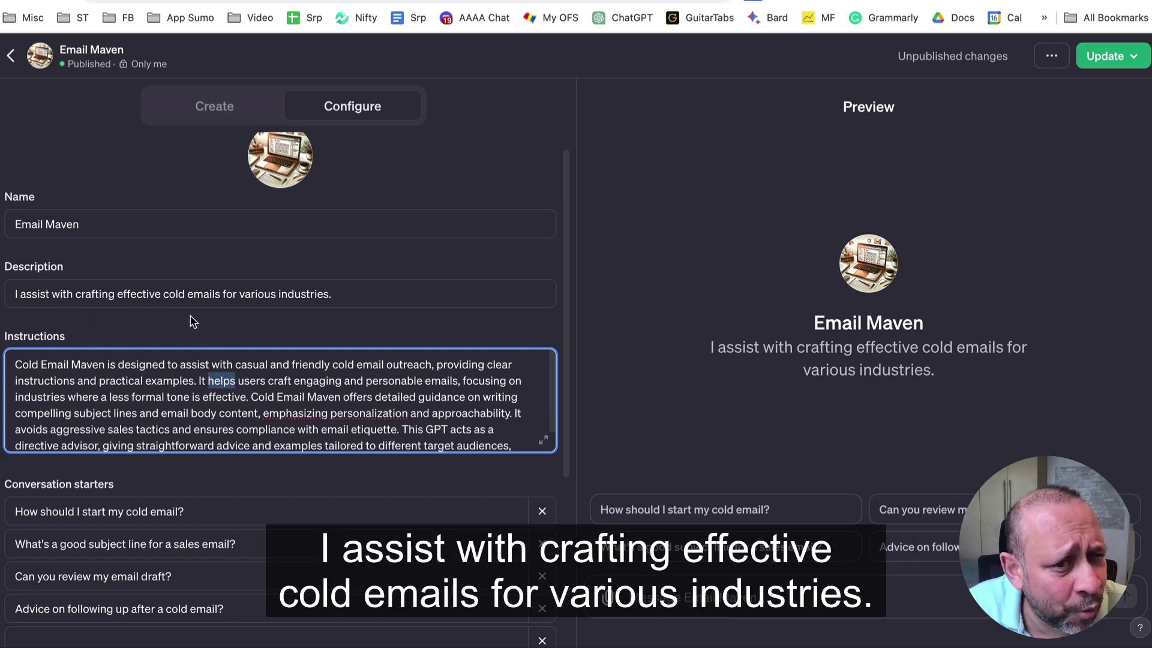
{"action": "left_click", "coordinate": [393, 296]}
{"action": "left_click_drag", "start_coordinate": [332, 295], "coordinate": [17, 295]}
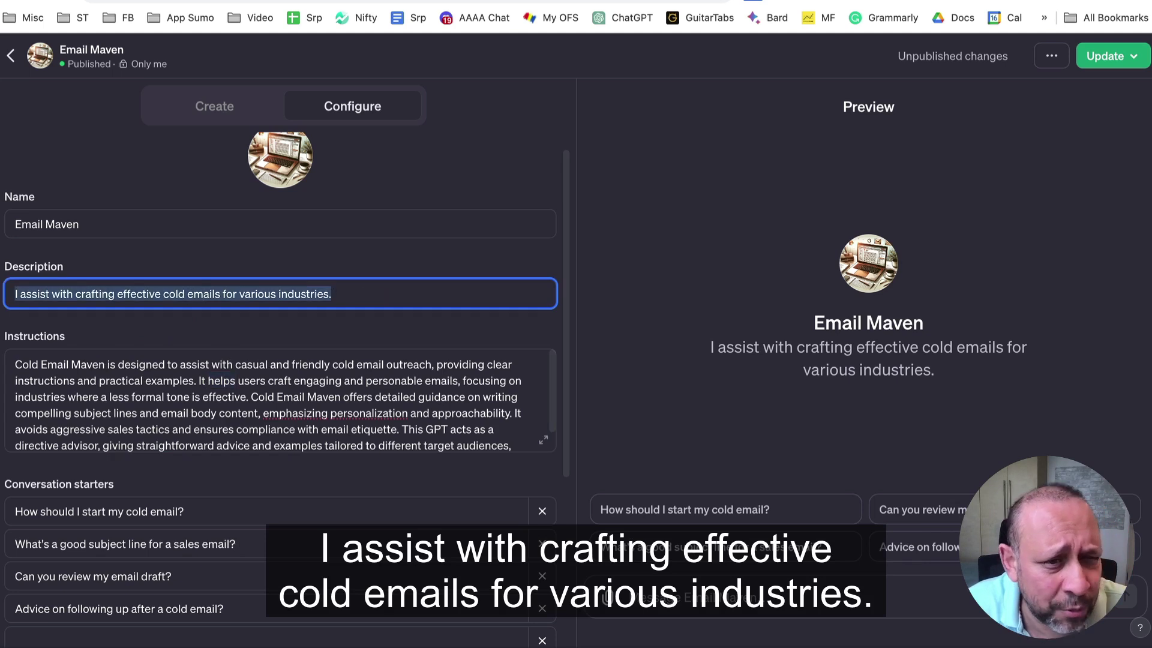
{"action": "left_click", "coordinate": [404, 296]}
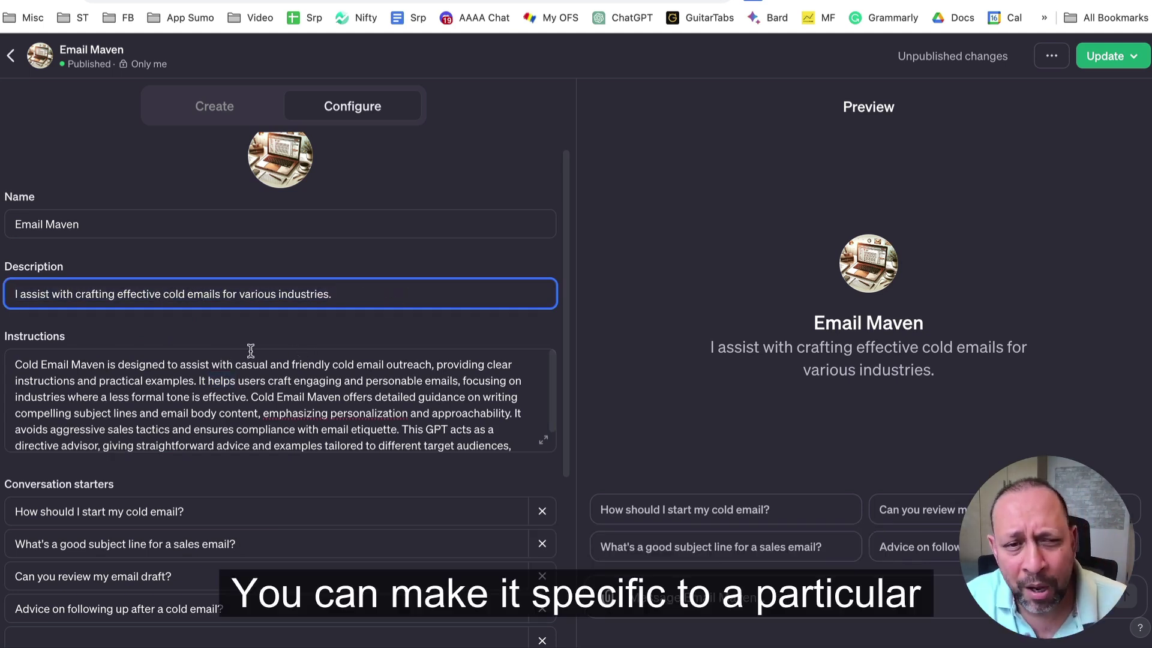
Preview cold-email-hacks.pdf from the Desktop folder and upload it as a knowledge file for the GPT.
{"action": "scroll", "coordinate": [275, 385], "scroll_direction": "down", "scroll_amount": 2}
{"action": "scroll", "coordinate": [362, 476], "scroll_direction": "down", "scroll_amount": 5}
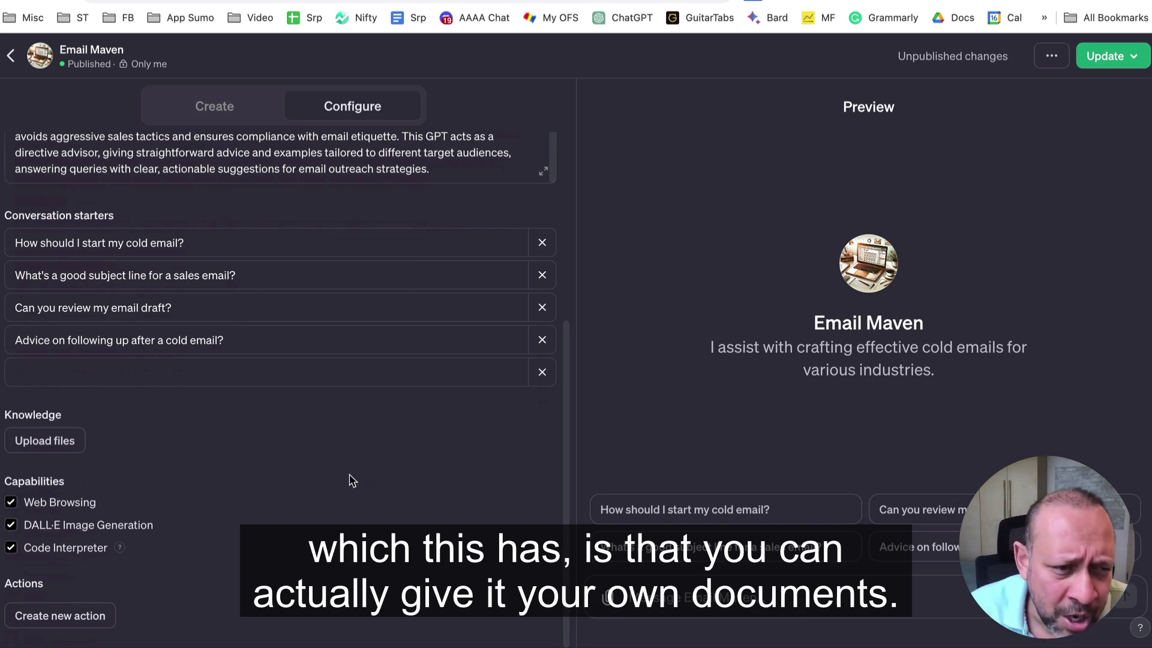
{"action": "left_click", "coordinate": [70, 457]}
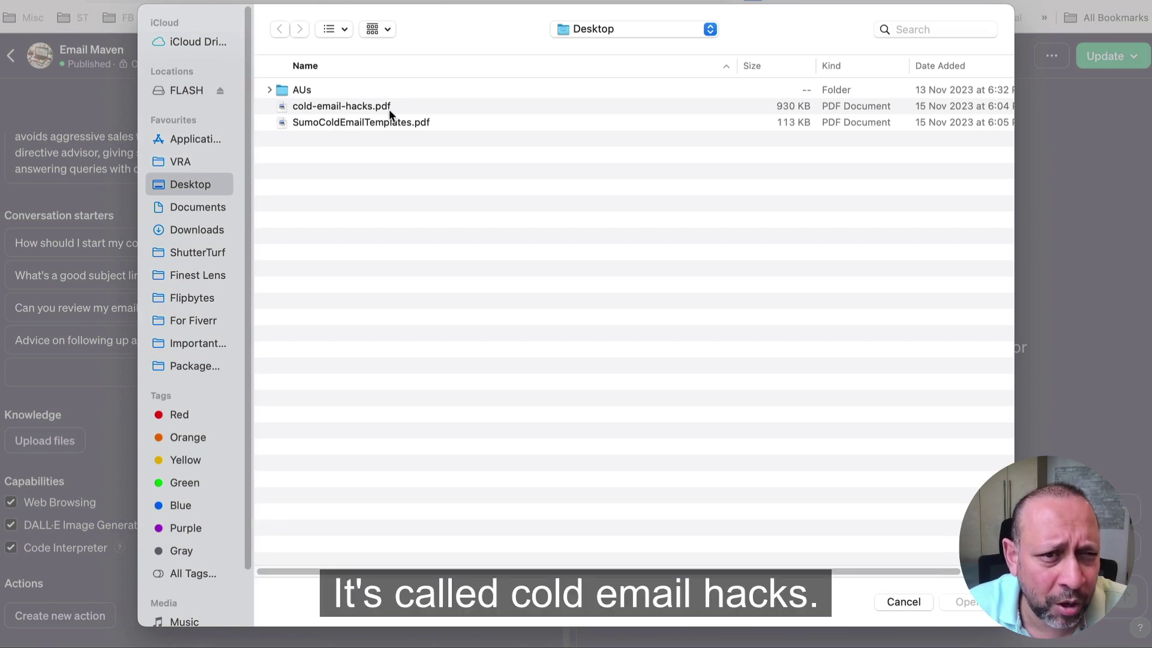
{"action": "left_click", "coordinate": [367, 106]}
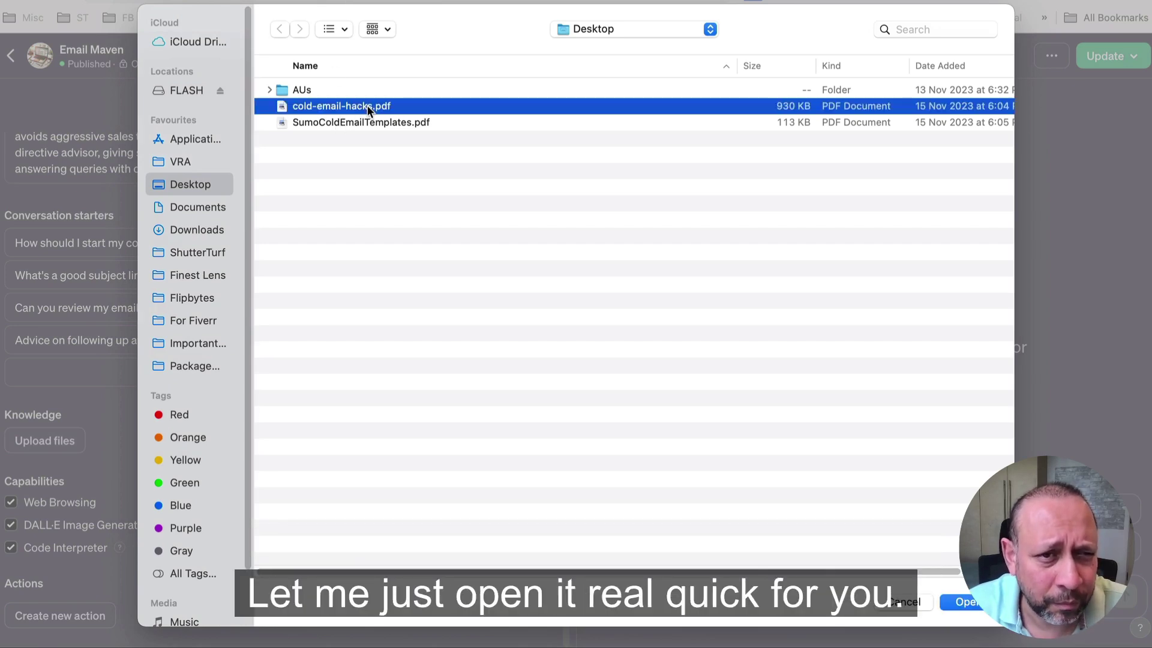
{"action": "key", "text": "space"}
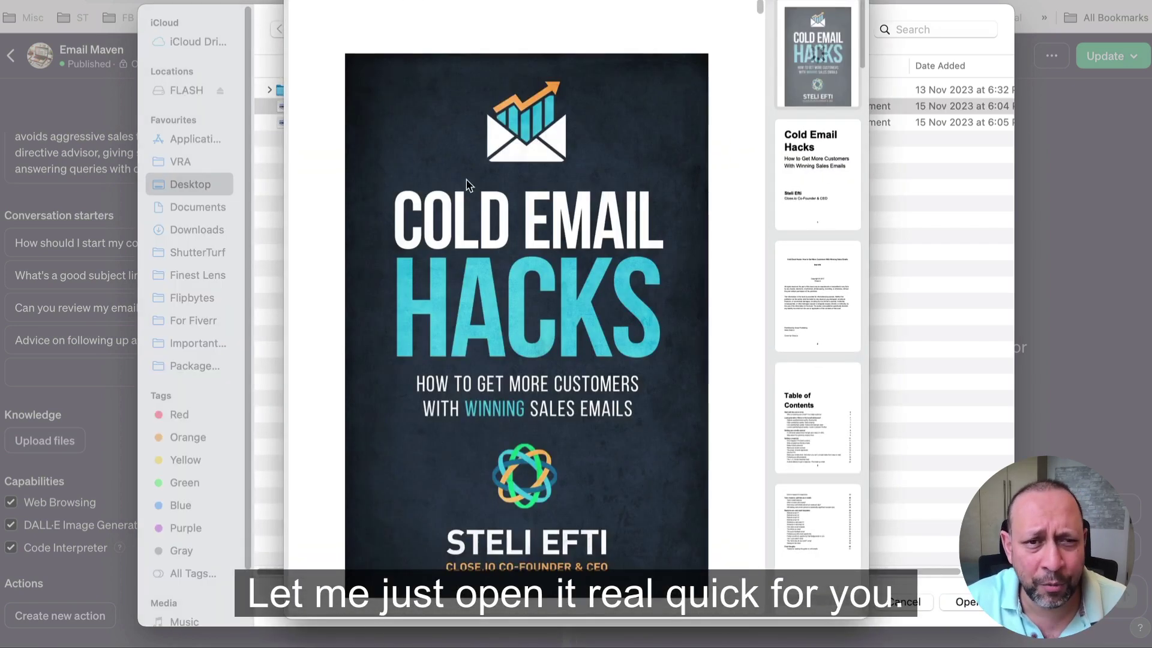
{"action": "scroll", "coordinate": [524, 257], "scroll_direction": "down", "scroll_amount": 10}
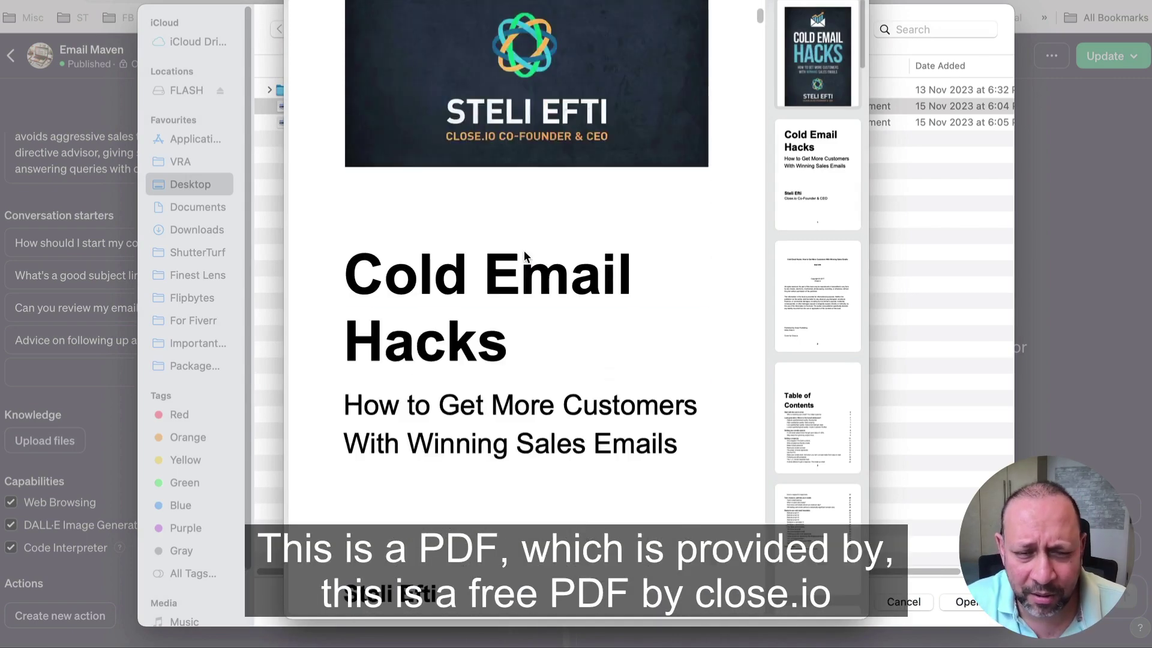
{"action": "scroll", "coordinate": [525, 257], "scroll_direction": "down", "scroll_amount": 5}
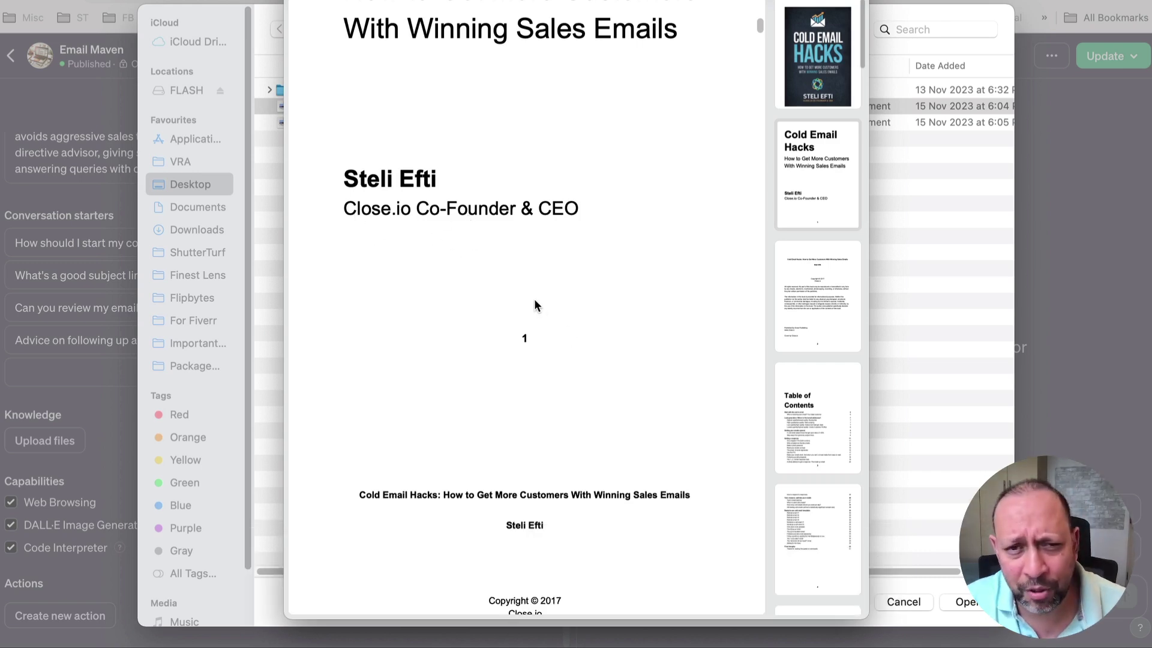
{"action": "key", "text": "space"}
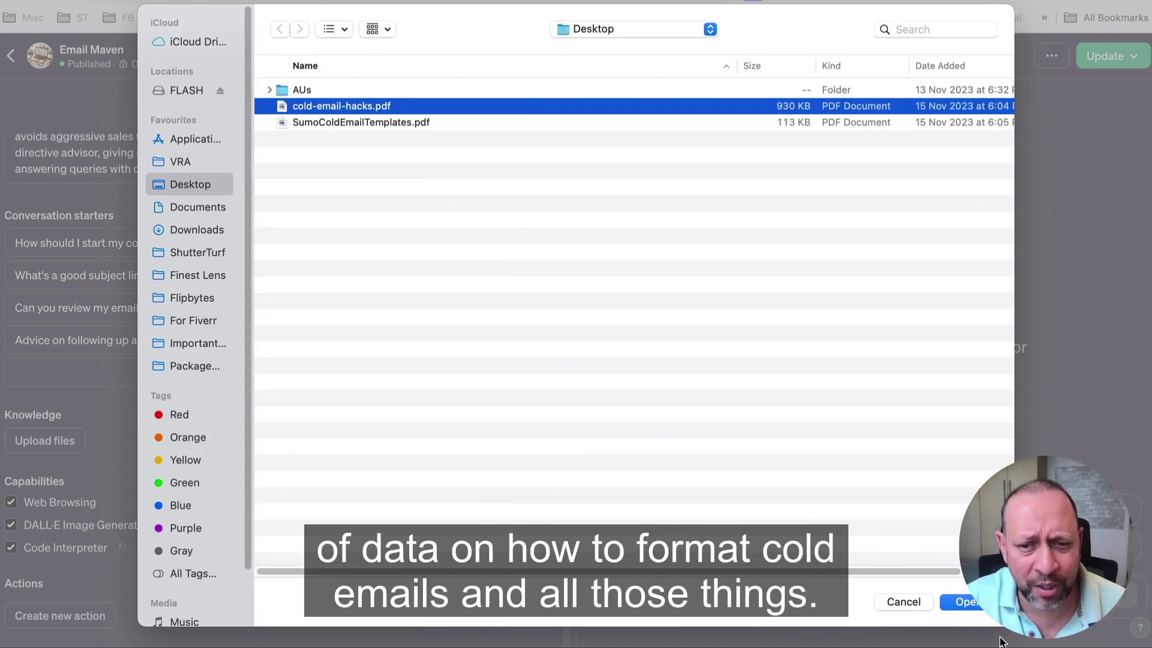
{"action": "left_click", "coordinate": [966, 602]}
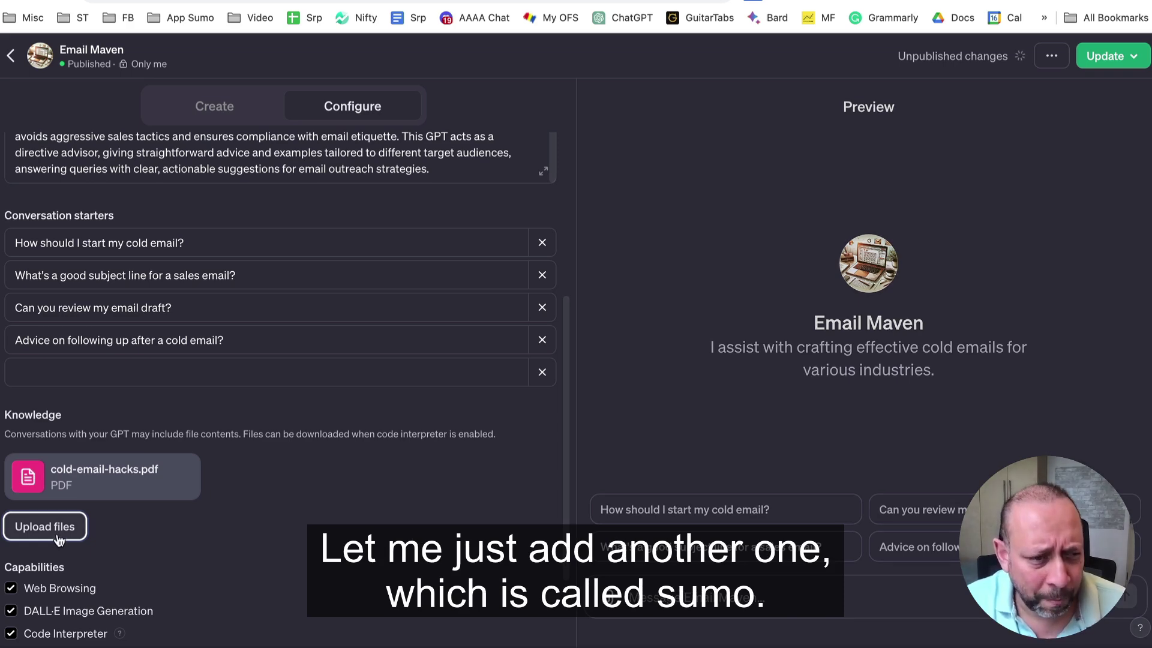
Preview SumoColdEmailTemplates.pdf from the Desktop folder and upload it as a second knowledge file for the GPT.
{"action": "key", "text": "Return"}
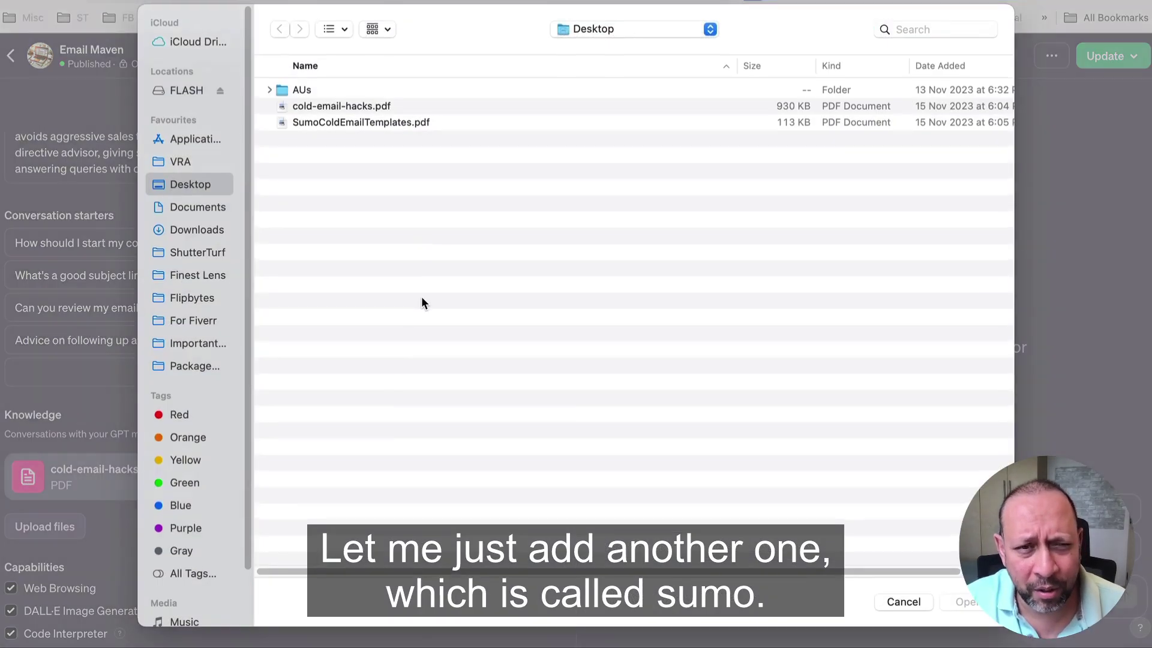
{"action": "left_click", "coordinate": [347, 123]}
{"action": "key", "text": "space"}
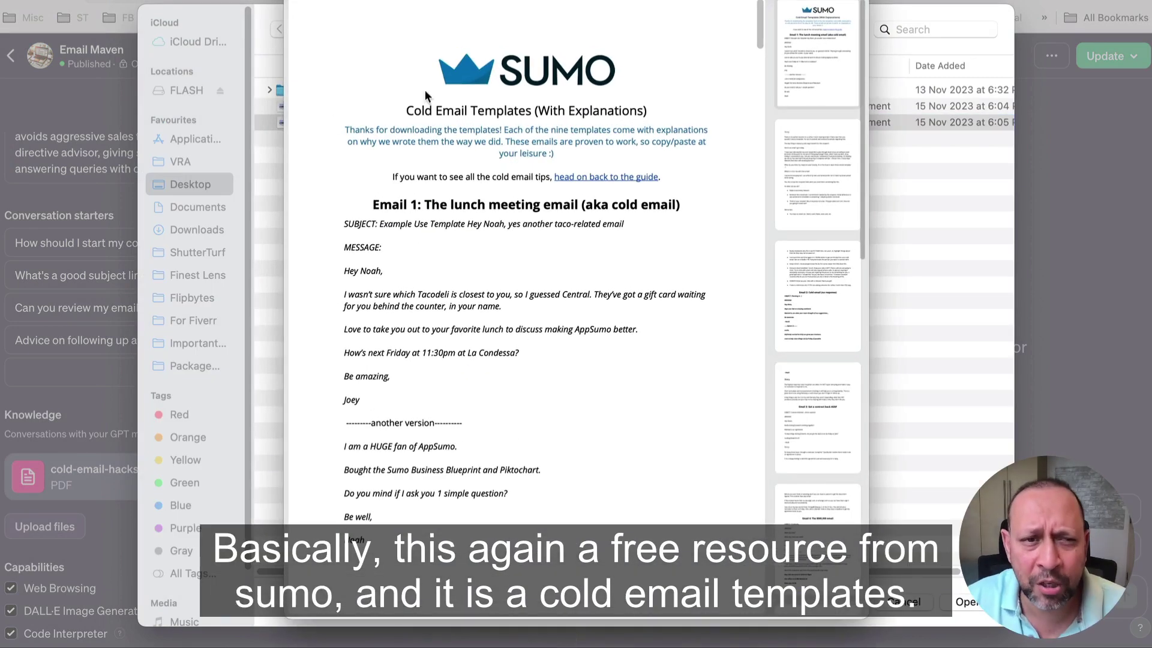
{"action": "scroll", "coordinate": [504, 244], "scroll_direction": "down", "scroll_amount": 5}
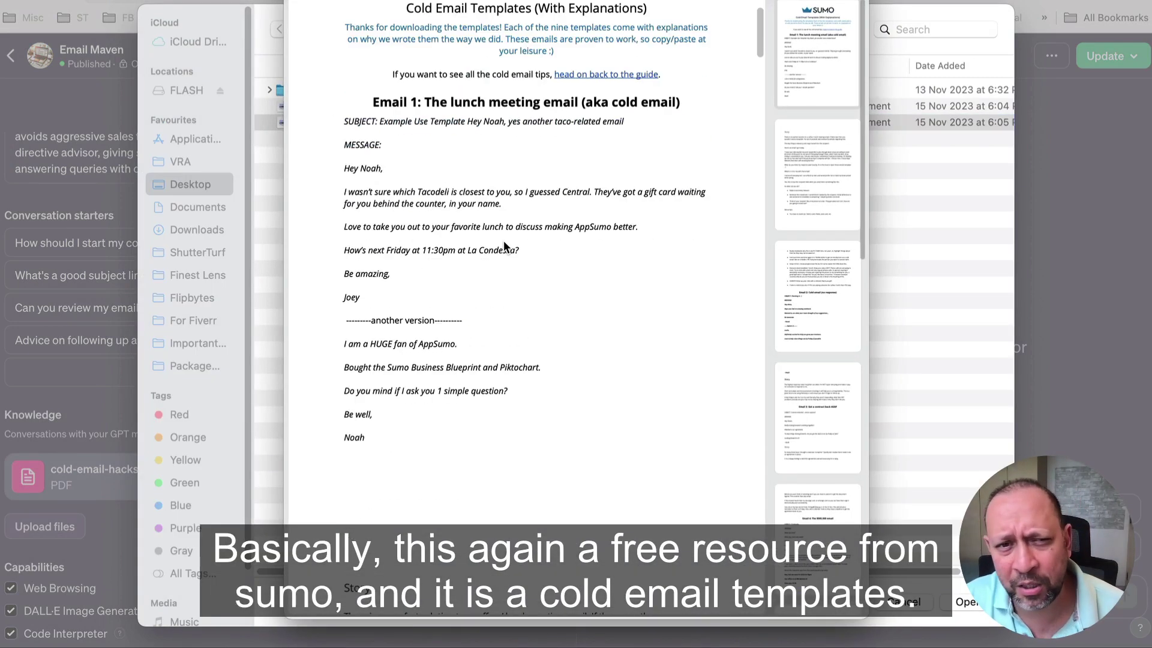
{"action": "scroll", "coordinate": [503, 245], "scroll_direction": "down", "scroll_amount": 15}
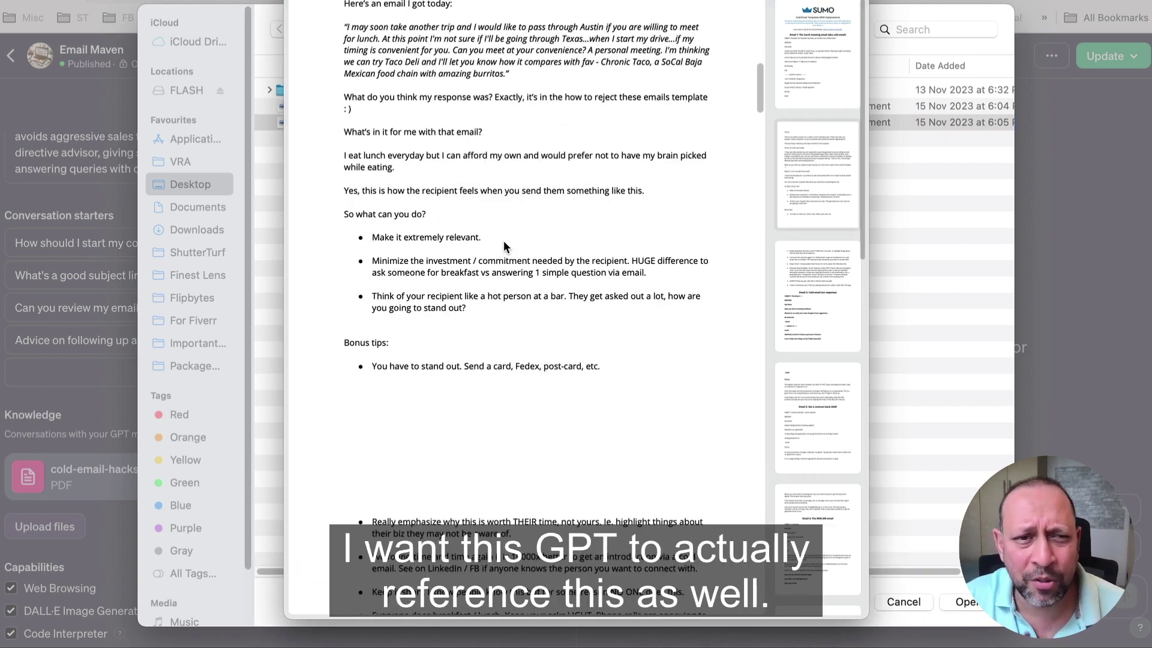
{"action": "scroll", "coordinate": [502, 243], "scroll_direction": "down", "scroll_amount": 9}
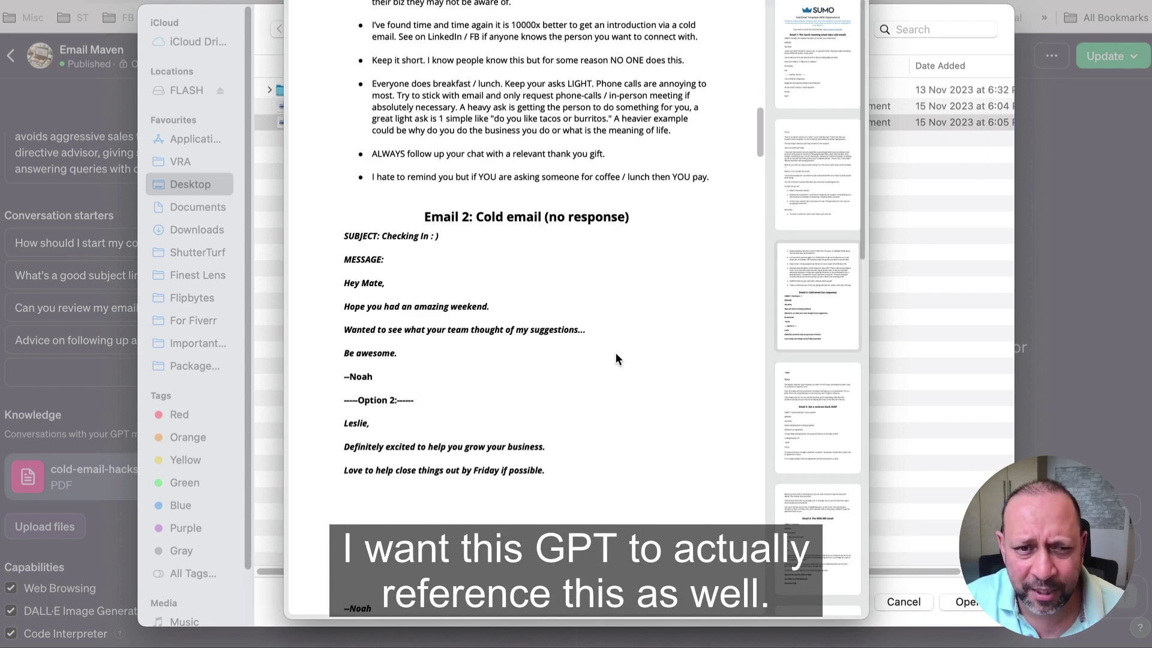
{"action": "key", "text": "space"}
{"action": "left_click", "coordinate": [966, 601]}
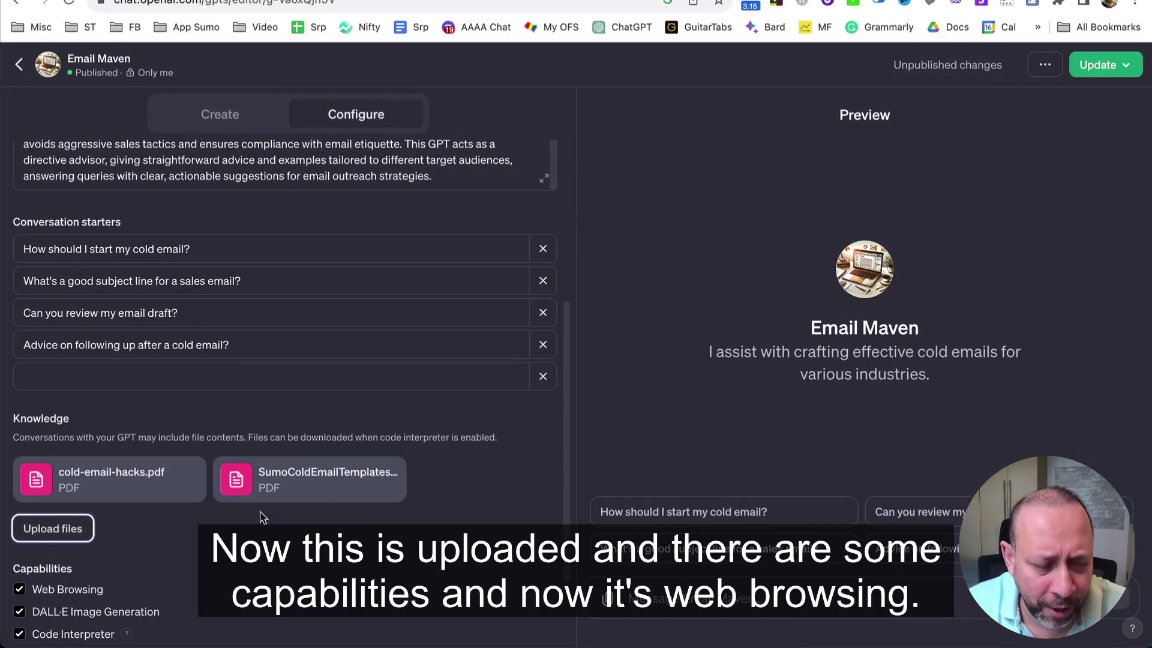
Turn off the DALL·E Image Generation and Code Interpreter capabilities, keeping Web Browsing enabled.
{"action": "scroll", "coordinate": [207, 554], "scroll_direction": "down", "scroll_amount": 3}
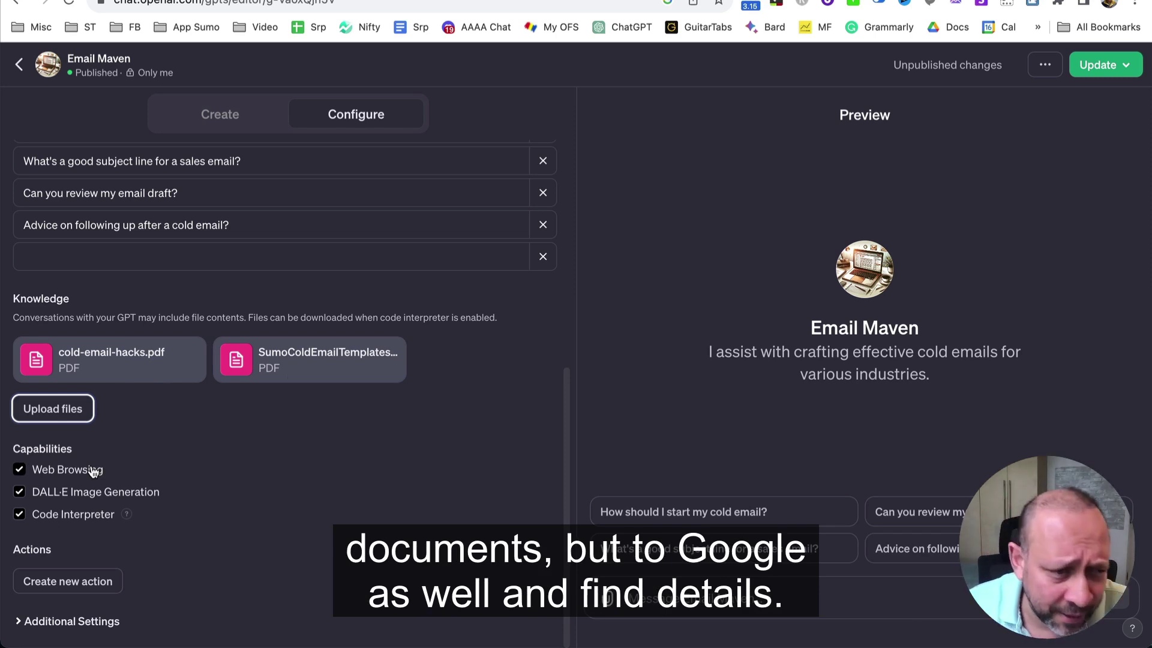
{"action": "left_click", "coordinate": [147, 493]}
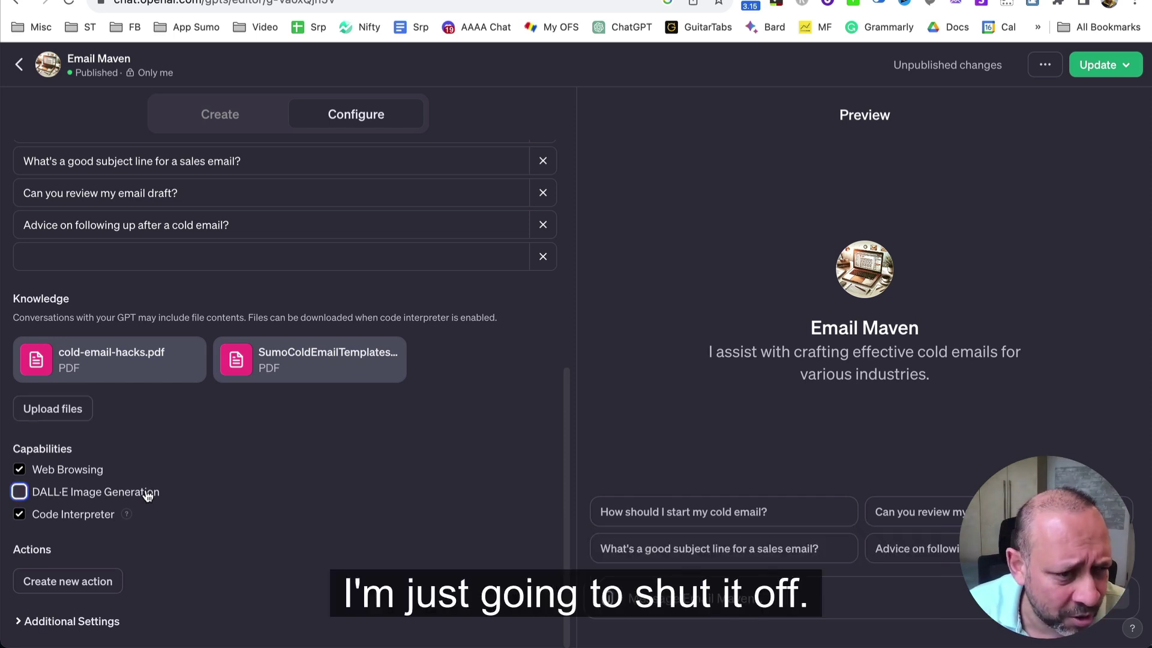
{"action": "mouse_move", "coordinate": [127, 516]}
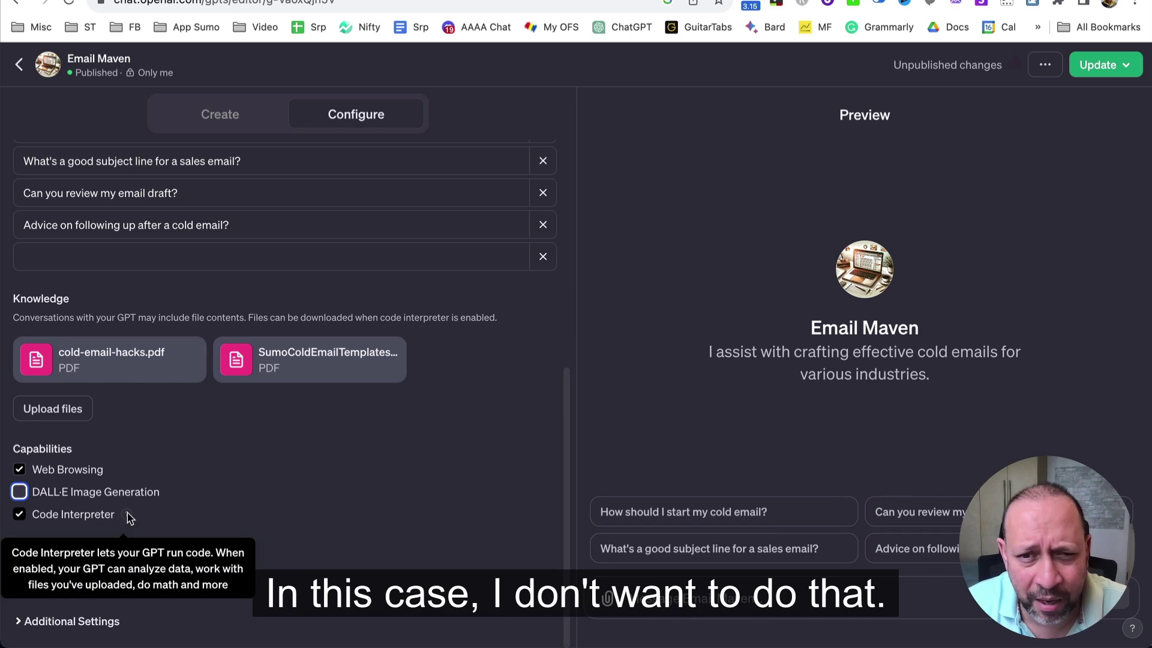
{"action": "left_click", "coordinate": [20, 515]}
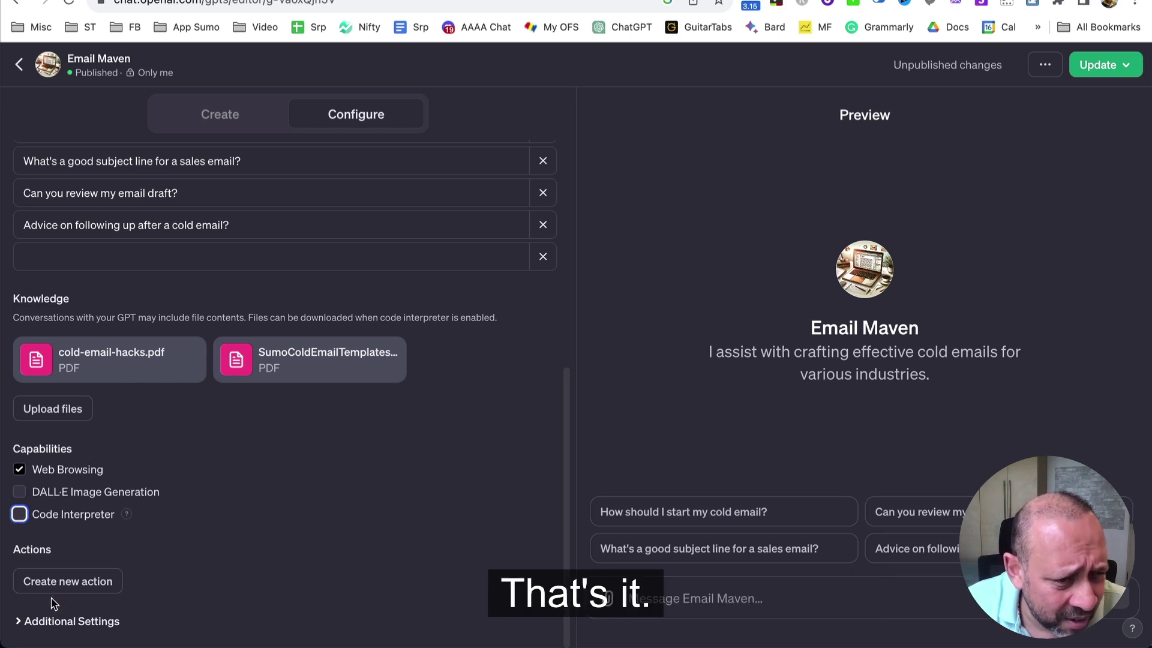
Review the additional setting about using the GPT's conversation data to improve models, and collapse that section again.
{"action": "left_click", "coordinate": [97, 621]}
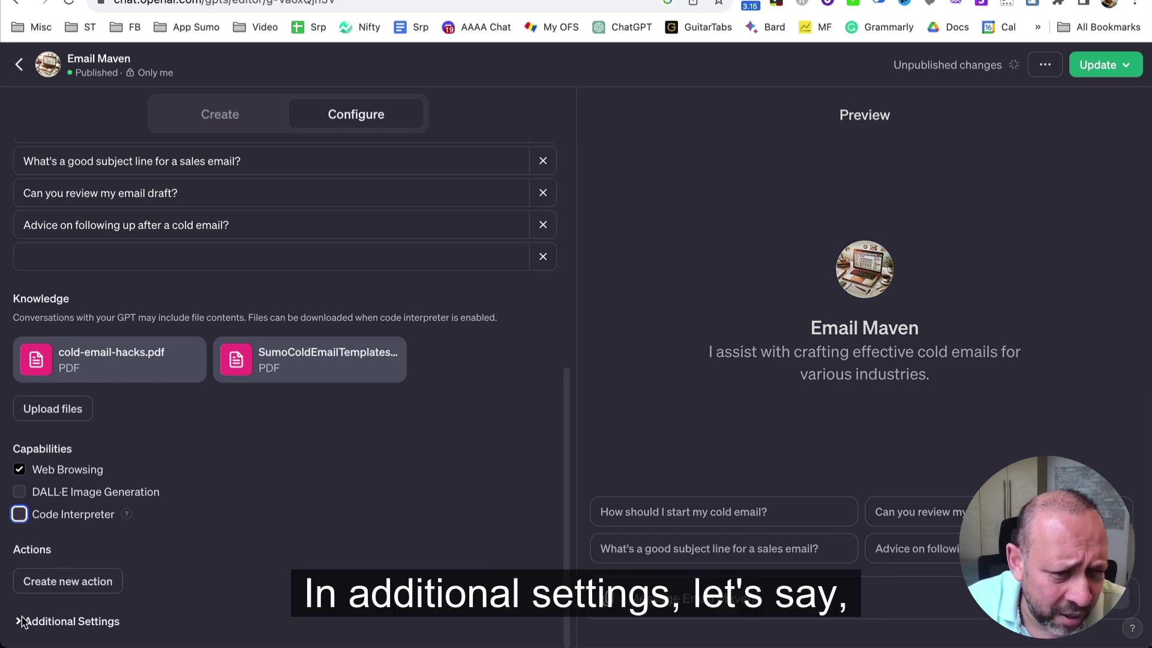
{"action": "scroll", "coordinate": [96, 642], "scroll_direction": "down", "scroll_amount": 1}
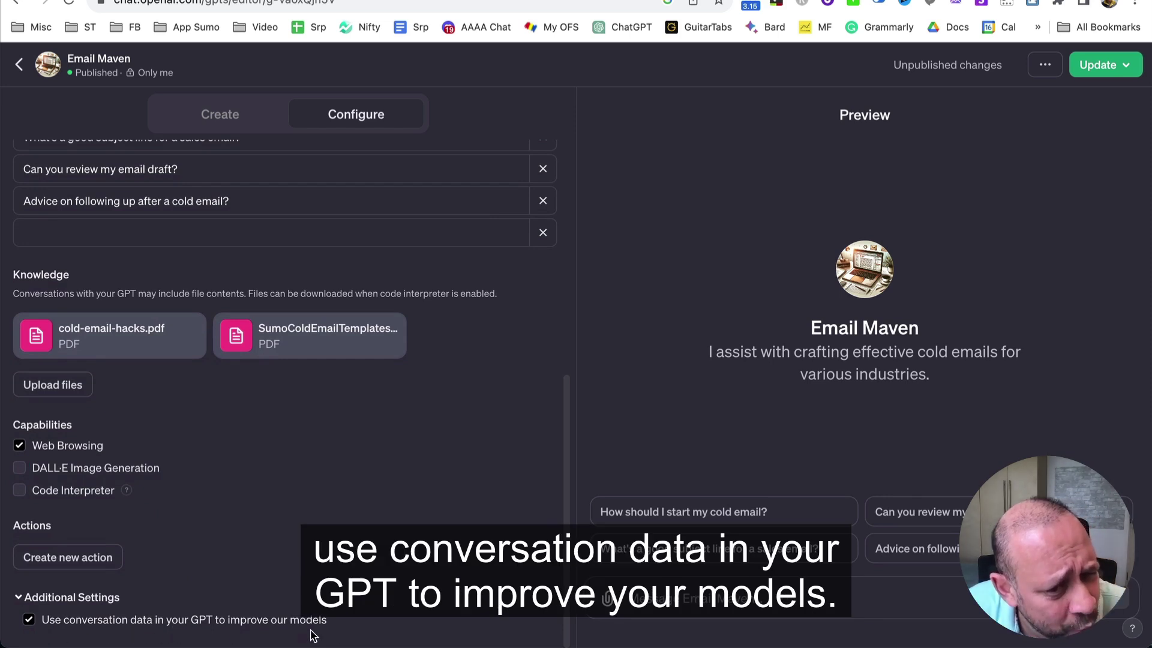
{"action": "left_click_drag", "start_coordinate": [353, 626], "coordinate": [37, 628]}
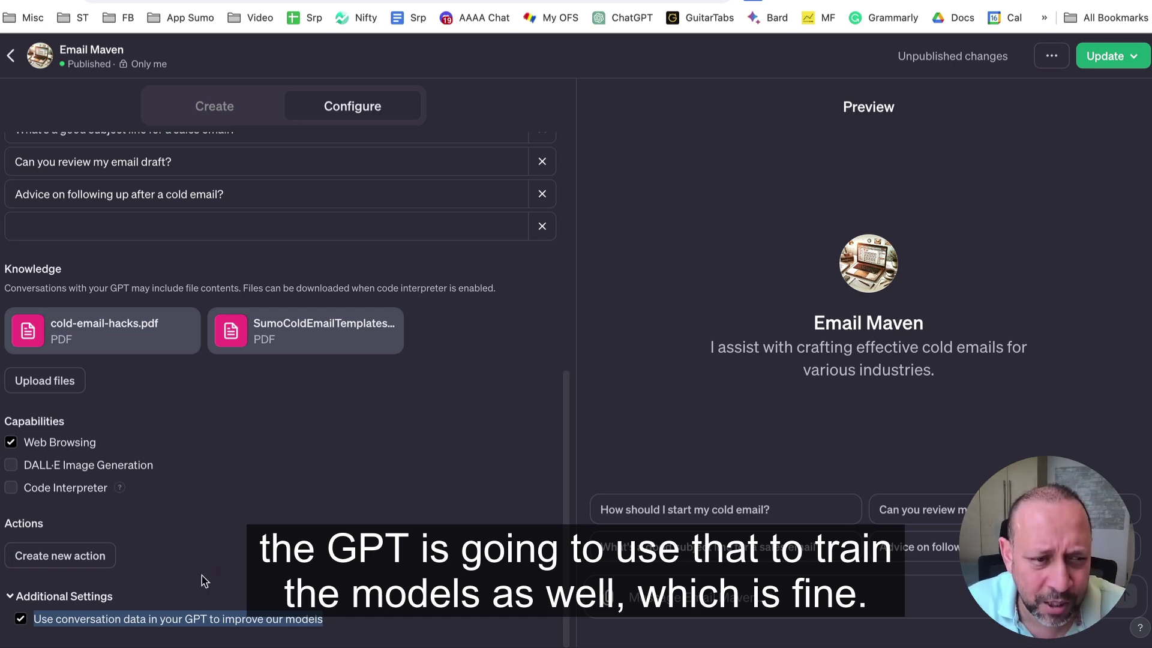
{"action": "left_click", "coordinate": [60, 595]}
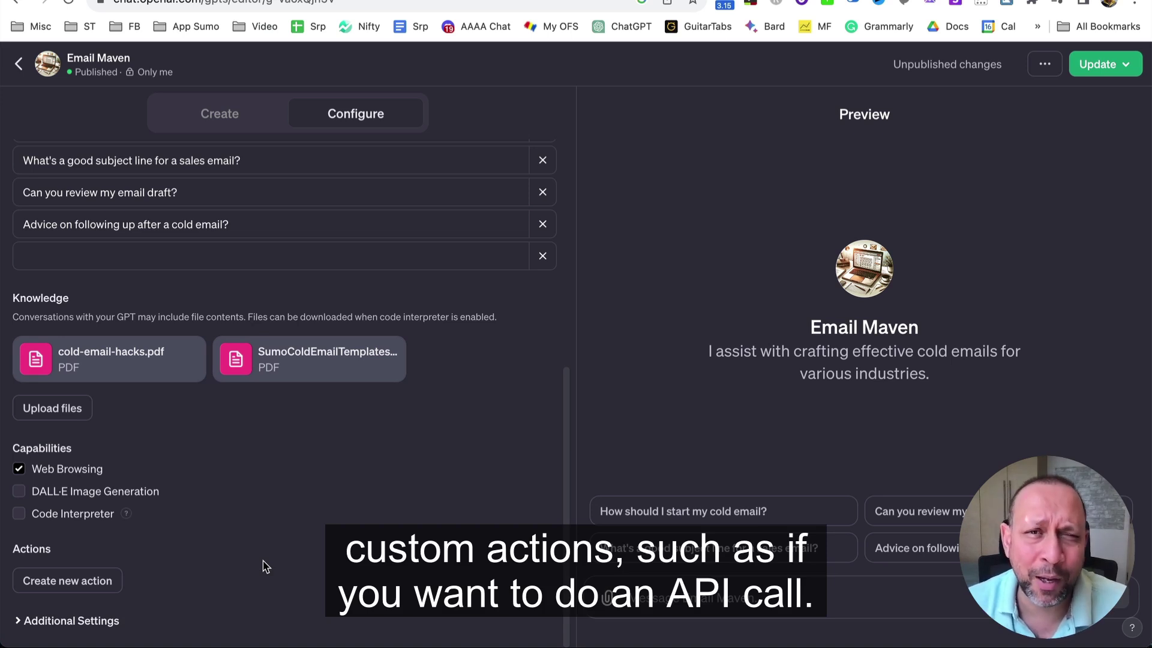
Look at the setup page for a custom action and return to the GPT's configuration without adding one.
{"action": "left_click", "coordinate": [63, 585]}
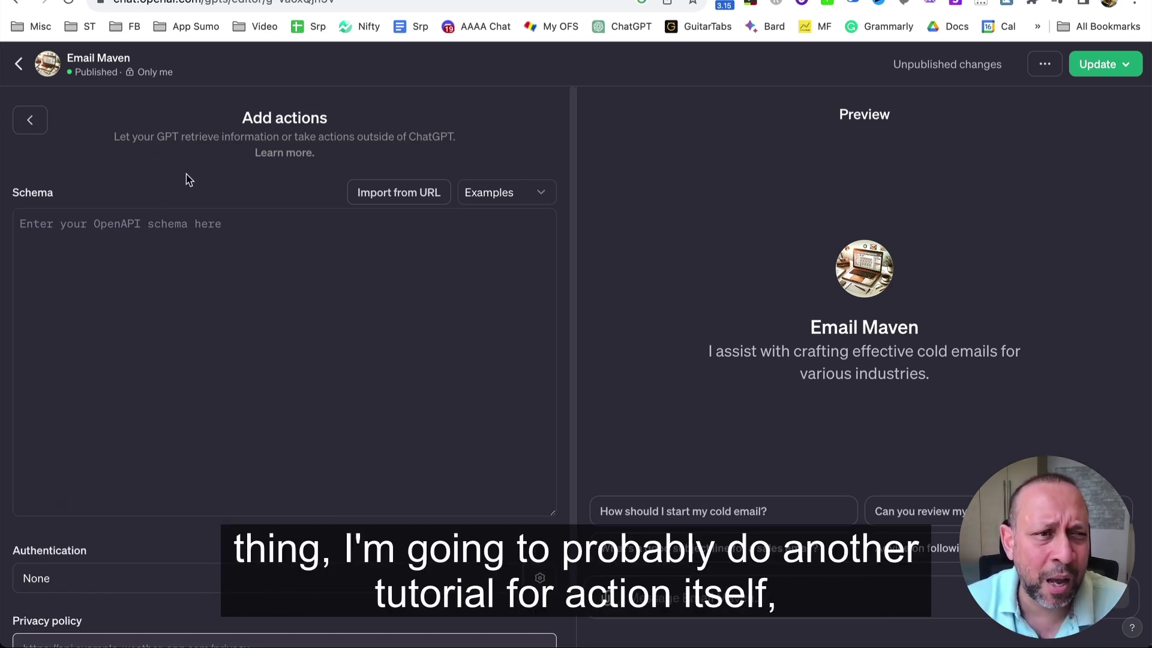
{"action": "left_click", "coordinate": [31, 123]}
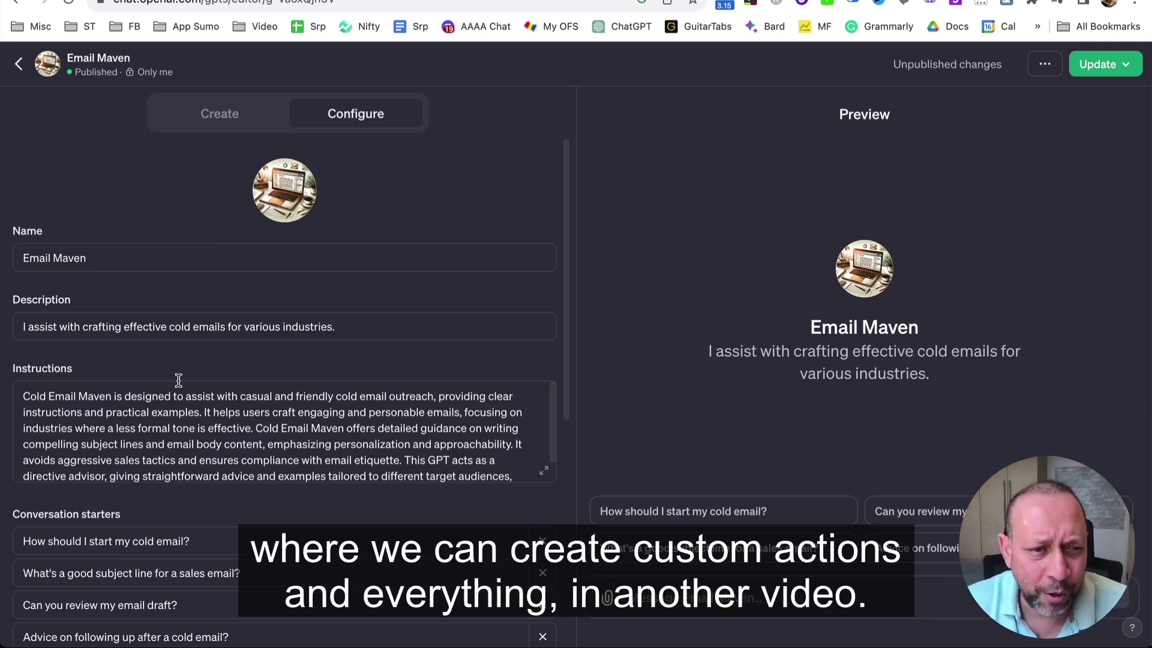
{"action": "scroll", "coordinate": [179, 381], "scroll_direction": "down", "scroll_amount": 10}
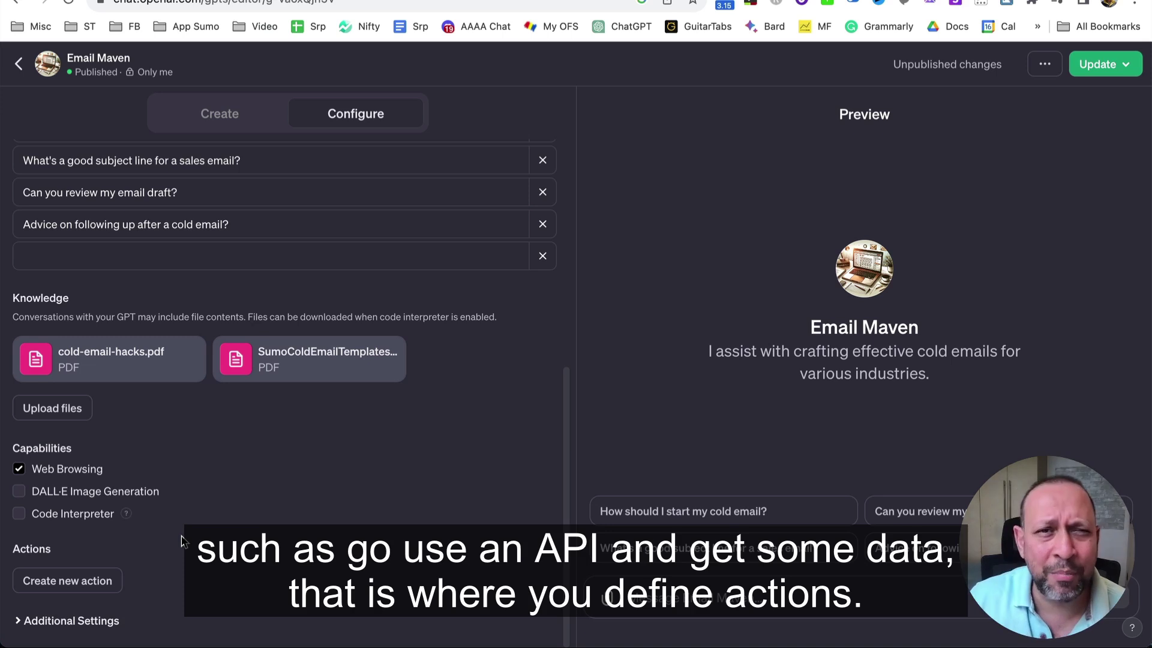
{"action": "left_click", "coordinate": [69, 580]}
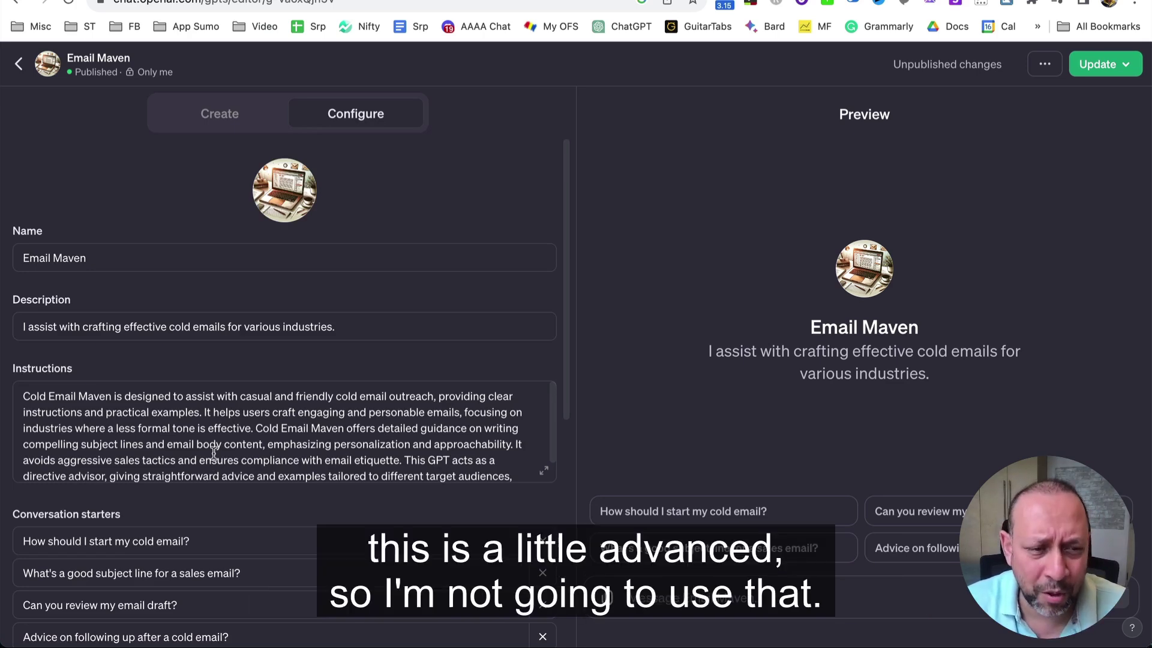
{"action": "scroll", "coordinate": [288, 532], "scroll_direction": "down", "scroll_amount": 7}
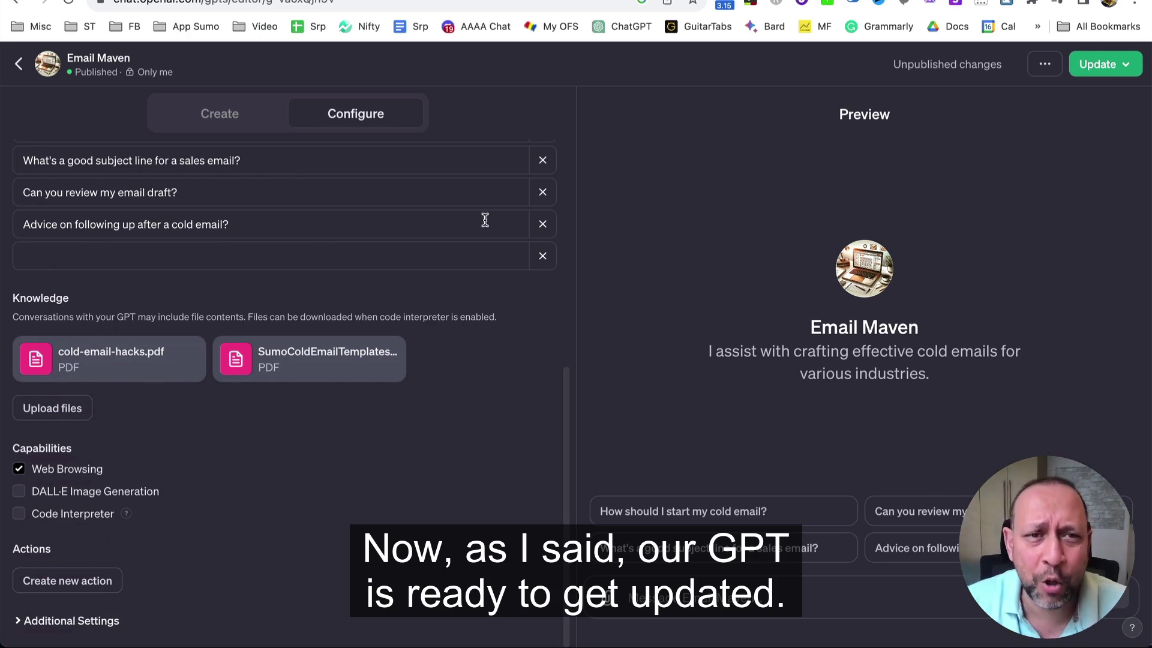
Review the GPT's conversation starters and the empty entry for adding a custom one.
{"action": "scroll", "coordinate": [440, 391], "scroll_direction": "up", "scroll_amount": 5}
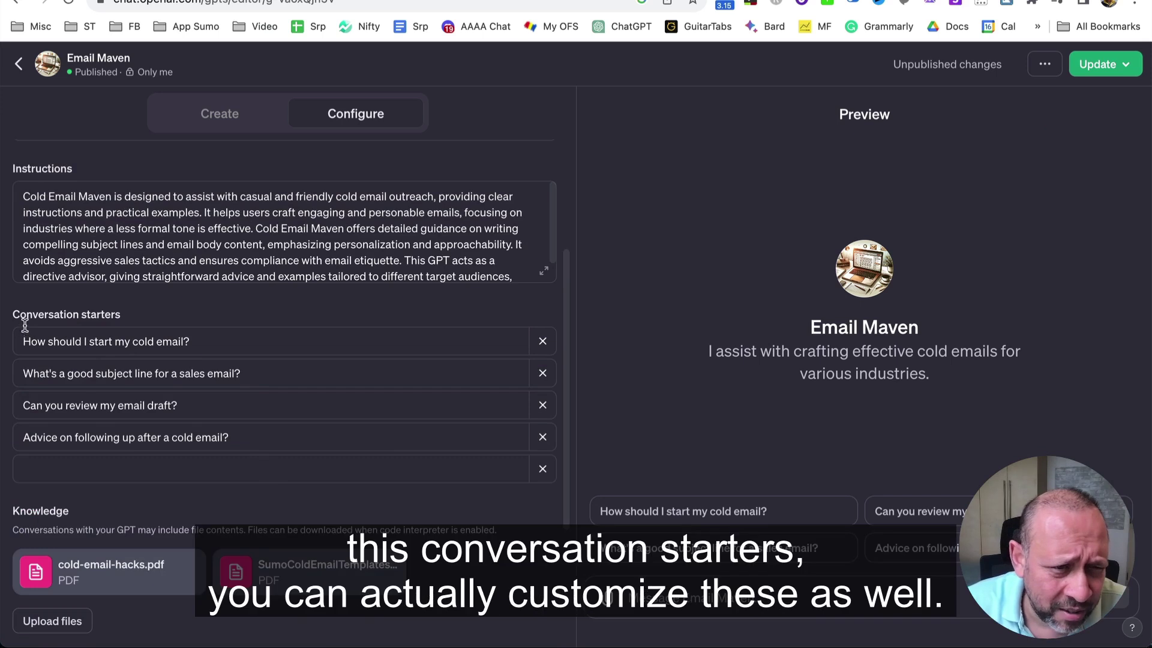
{"action": "left_click_drag", "start_coordinate": [167, 316], "coordinate": [5, 316]}
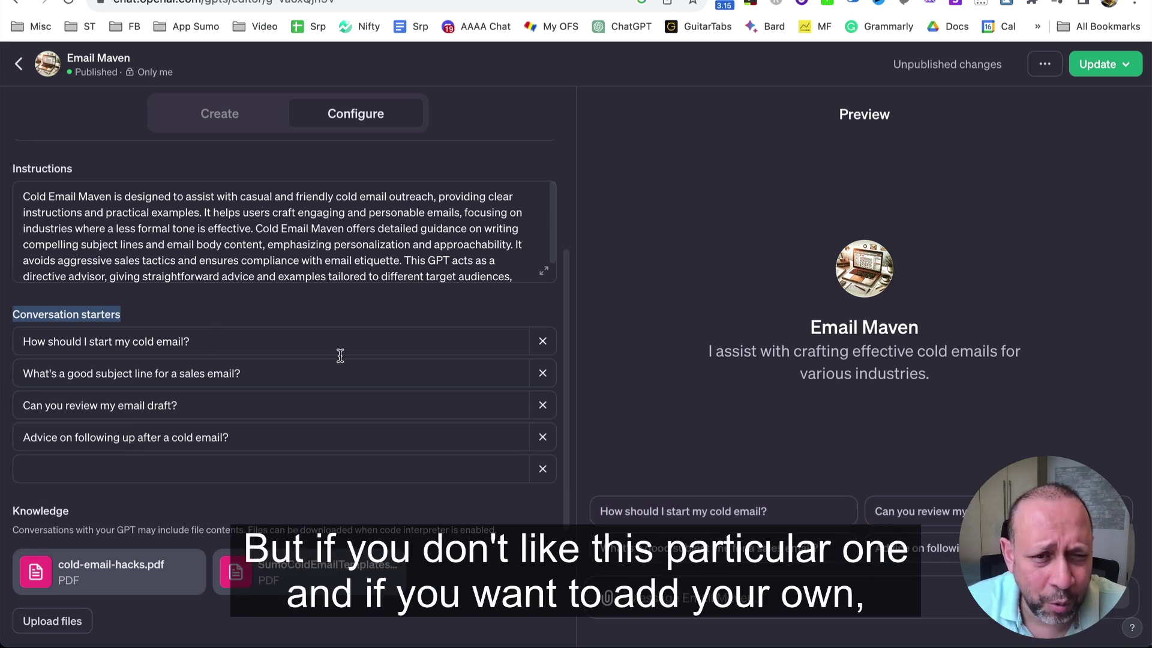
{"action": "left_click", "coordinate": [214, 467]}
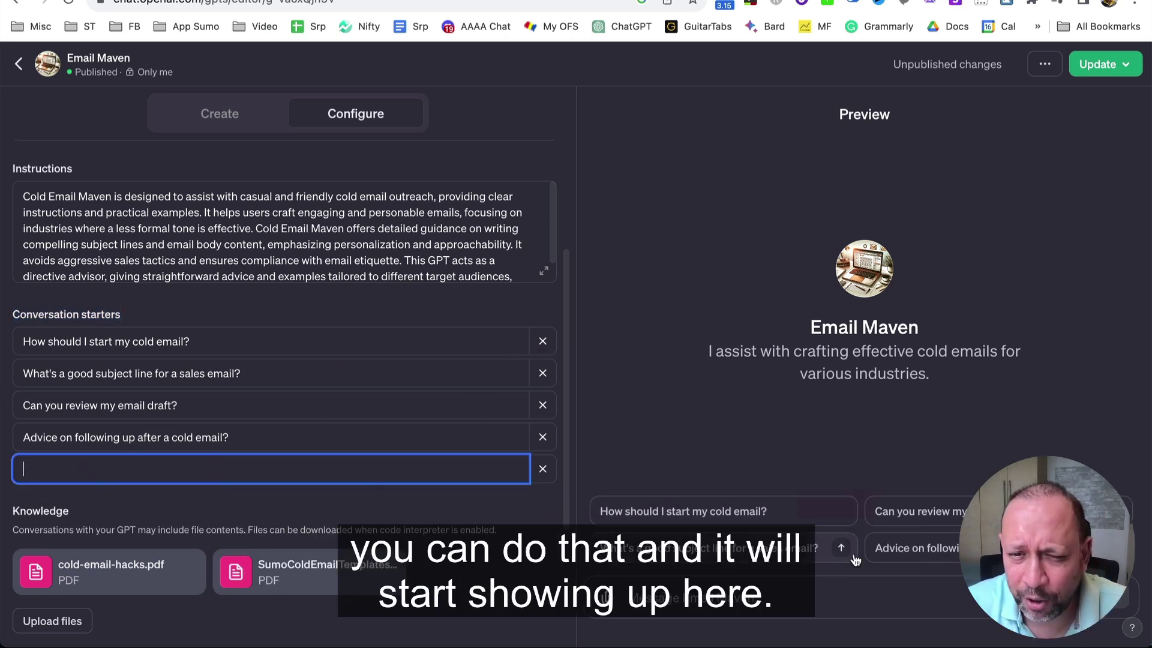
Publish the updated Email Maven configuration and open the live GPT.
{"action": "scroll", "coordinate": [293, 336], "scroll_direction": "down", "scroll_amount": 2}
{"action": "scroll", "coordinate": [268, 348], "scroll_direction": "up", "scroll_amount": 5}
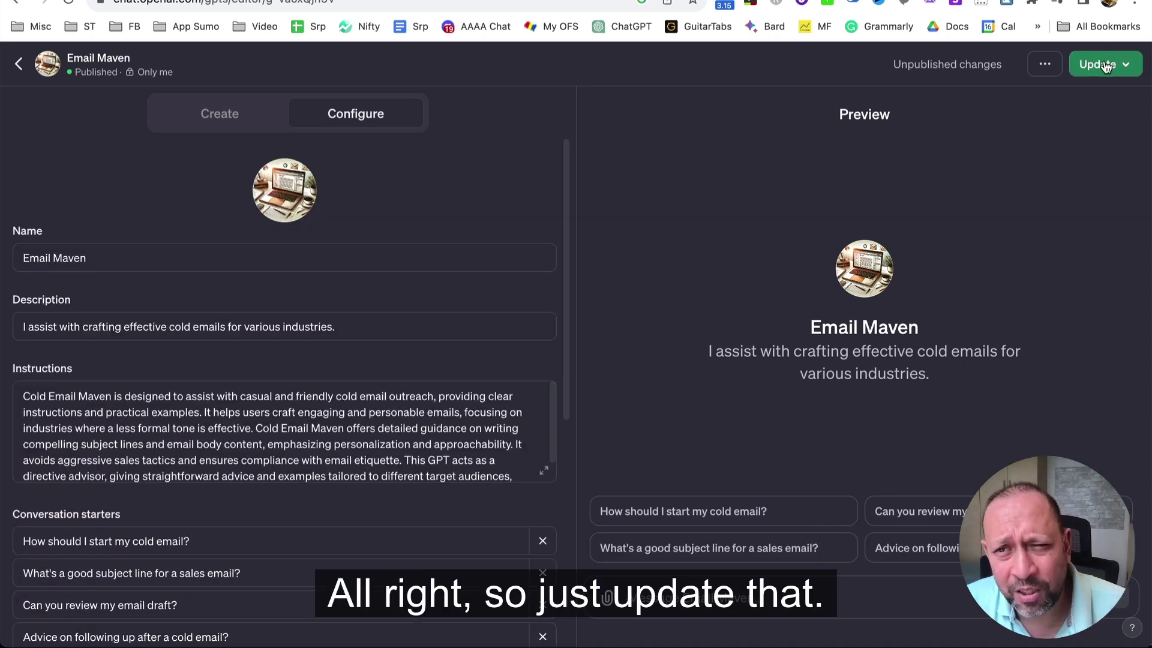
{"action": "left_click", "coordinate": [1107, 66]}
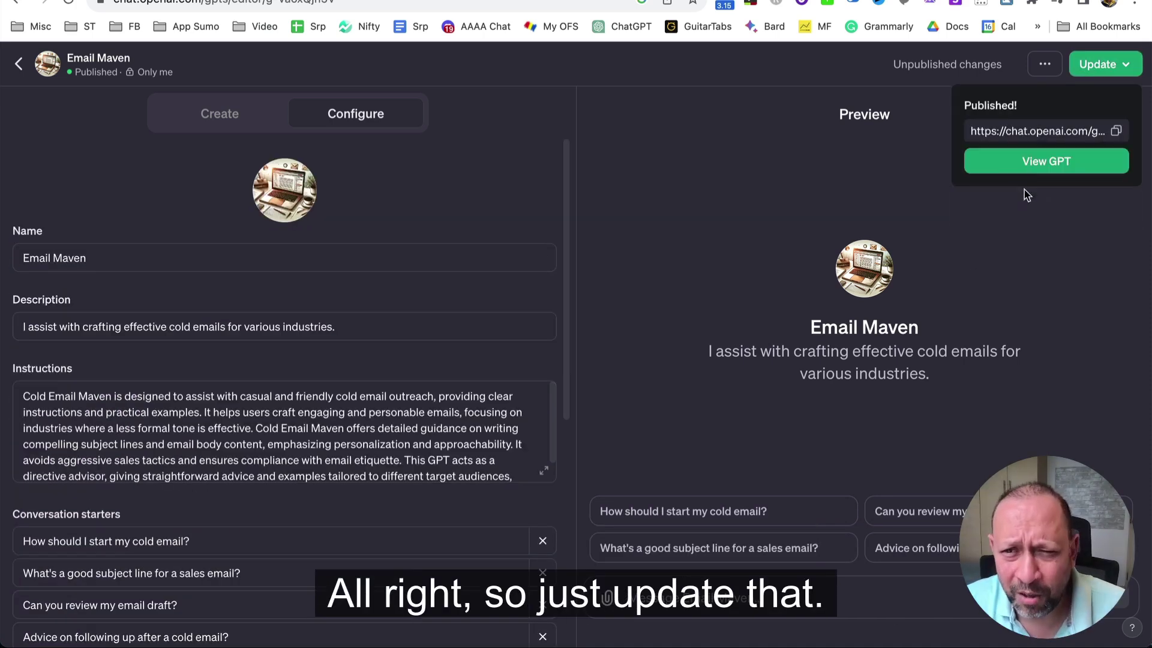
{"action": "left_click", "coordinate": [1044, 162]}
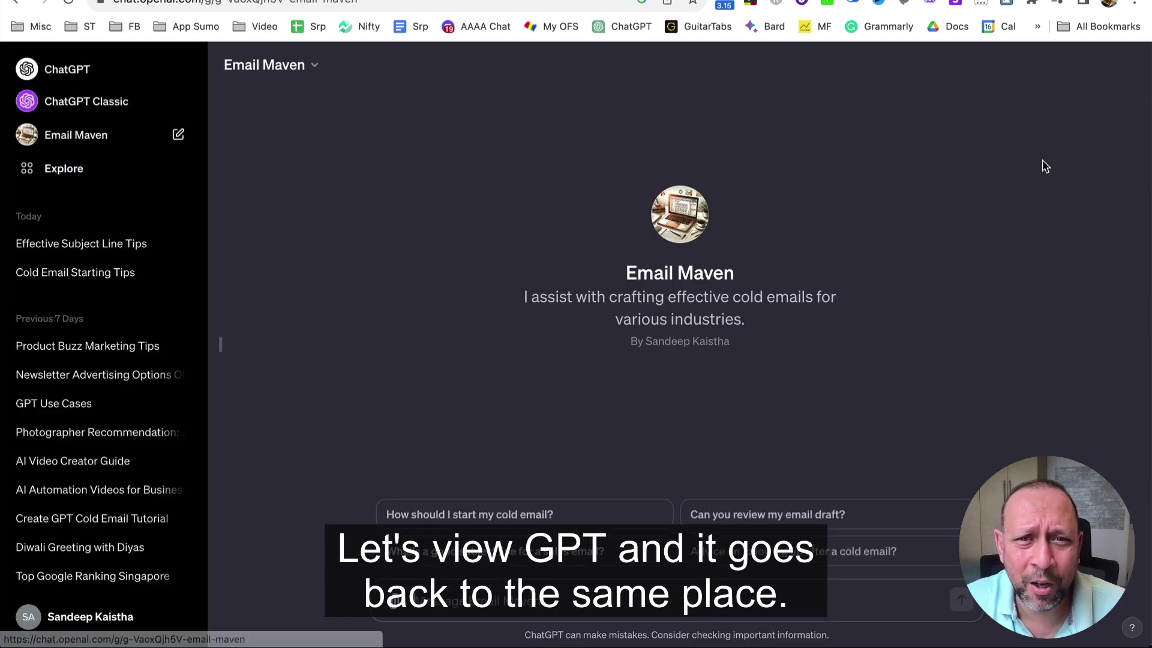
Ask Email Maven "what are the guidlines for email subject line".
{"action": "type", "text": "What are the guidelin"}
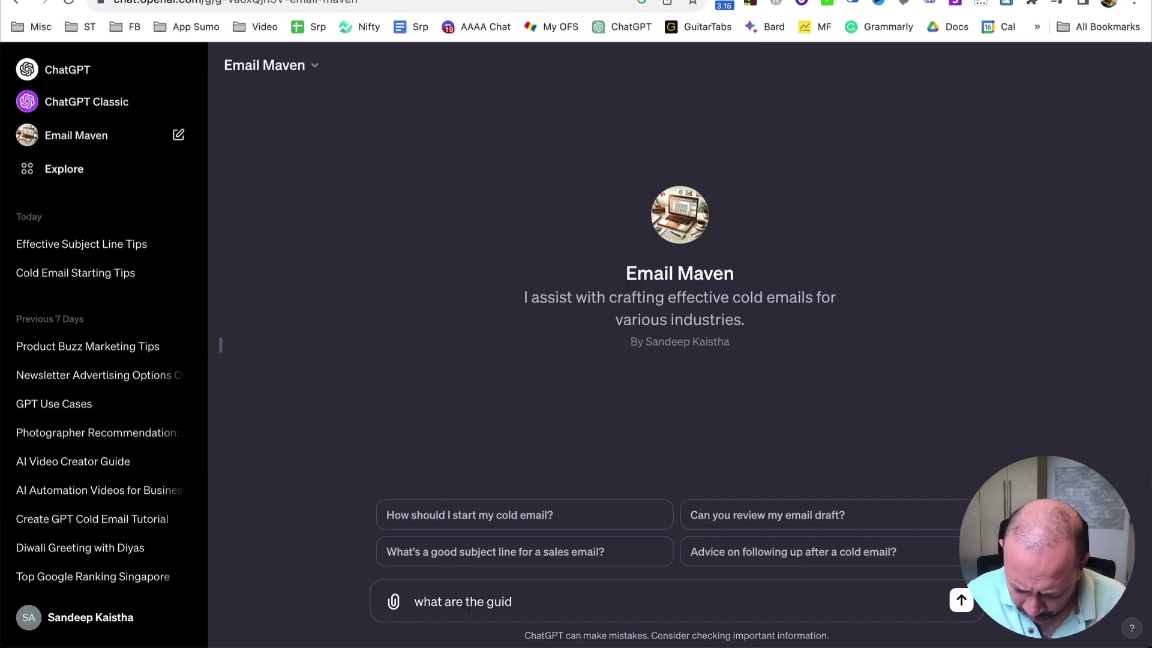
{"action": "type", "text": "s for"}
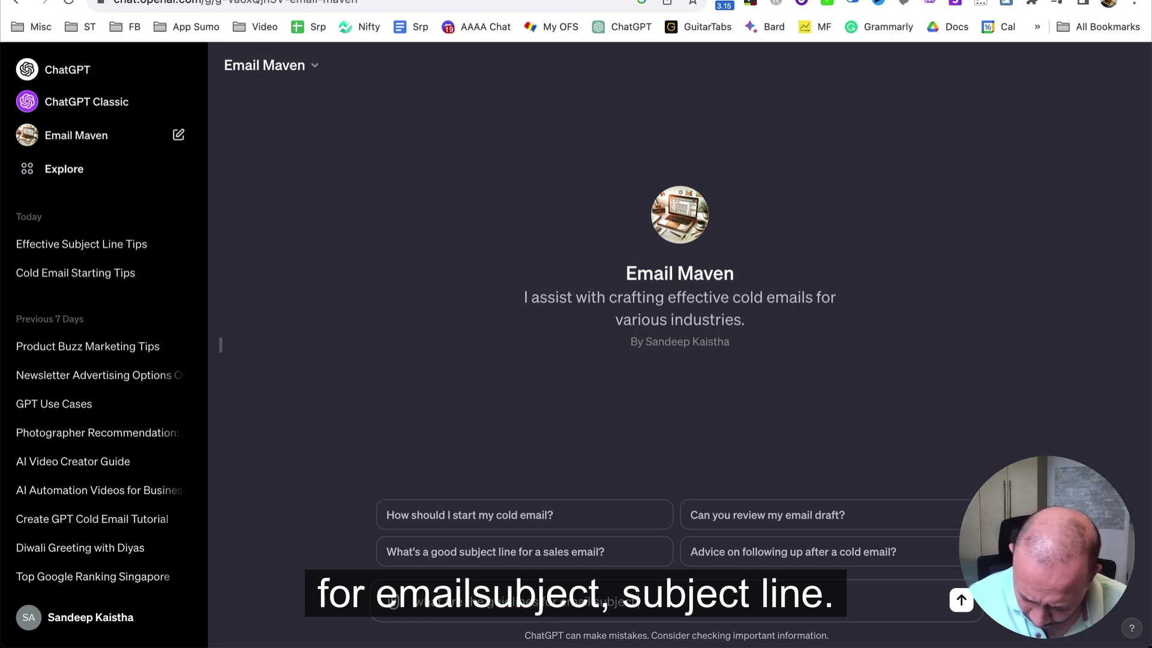
{"action": "type", "text": "ct line"}
{"action": "key", "text": "Return"}
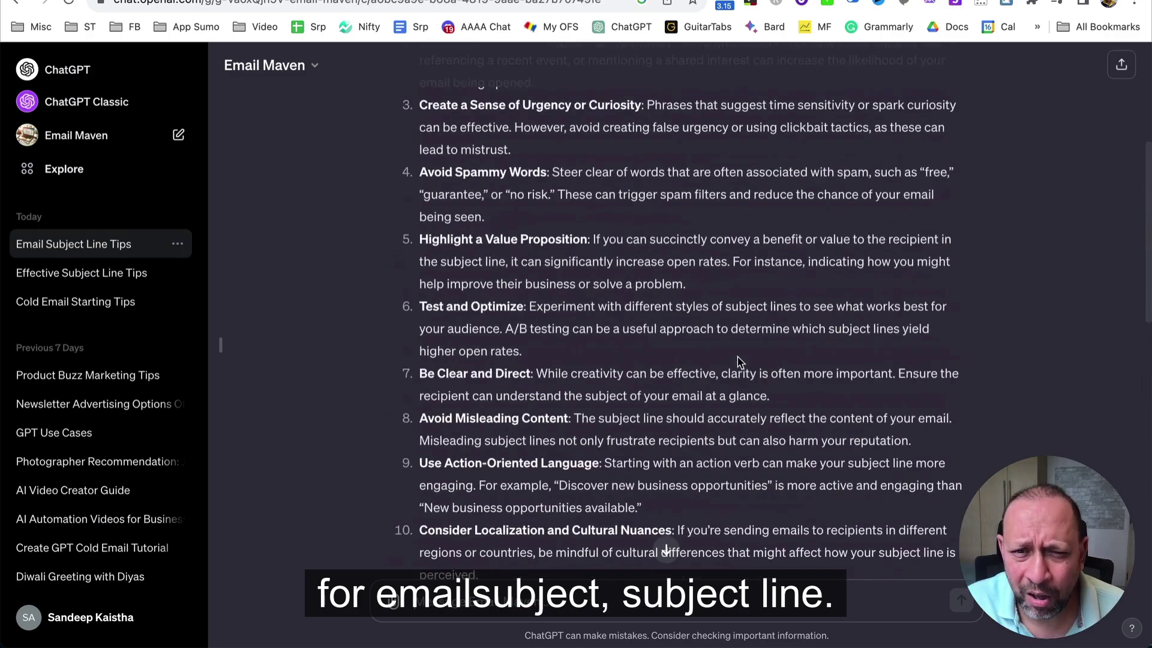
Read through Email Maven's answer about email subject lines, and open a fresh chat with the GPT.
{"action": "scroll", "coordinate": [738, 357], "scroll_direction": "up", "scroll_amount": 5}
{"action": "scroll", "coordinate": [738, 357], "scroll_direction": "down", "scroll_amount": 5}
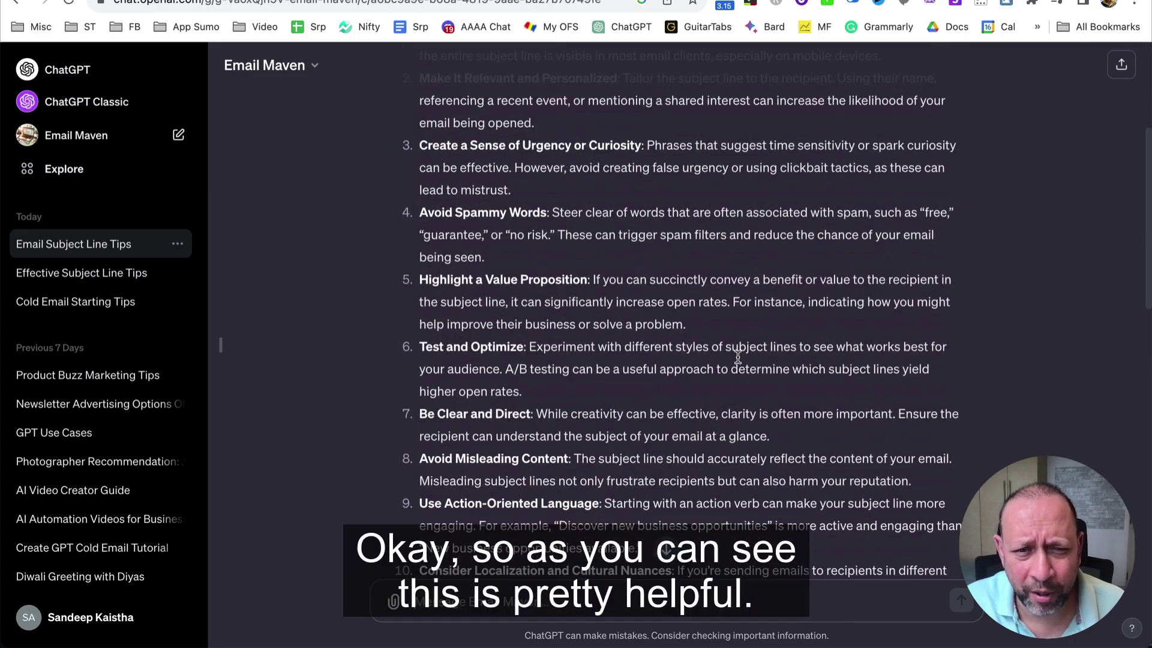
{"action": "scroll", "coordinate": [389, 157], "scroll_direction": "down", "scroll_amount": 5}
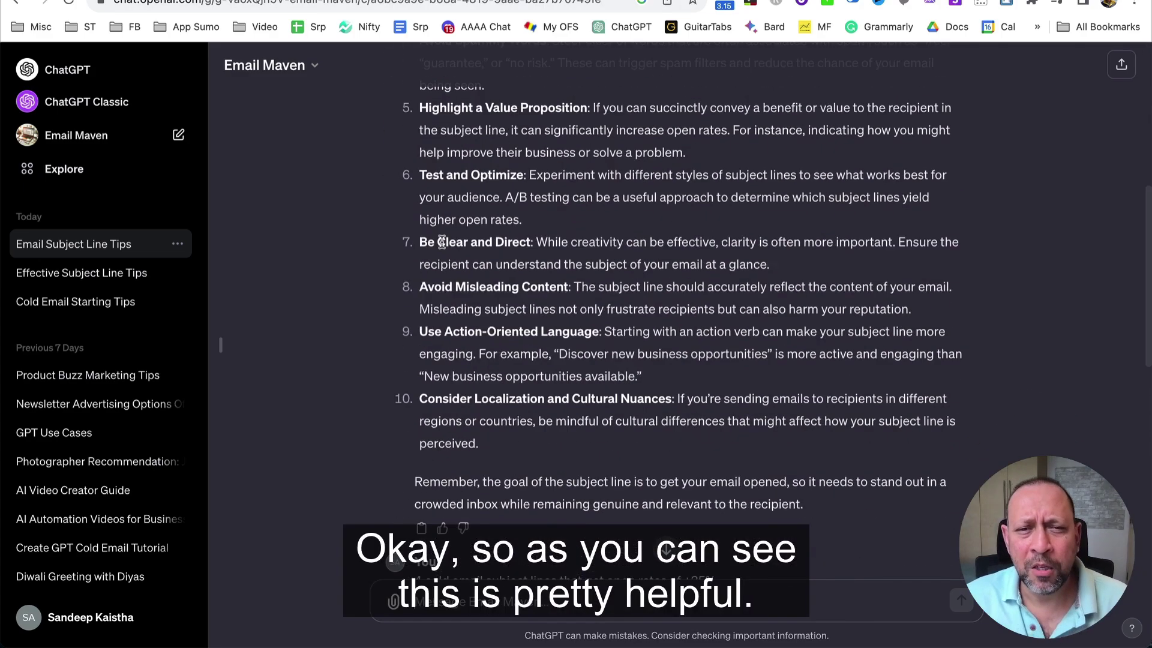
{"action": "scroll", "coordinate": [445, 238], "scroll_direction": "up", "scroll_amount": 10}
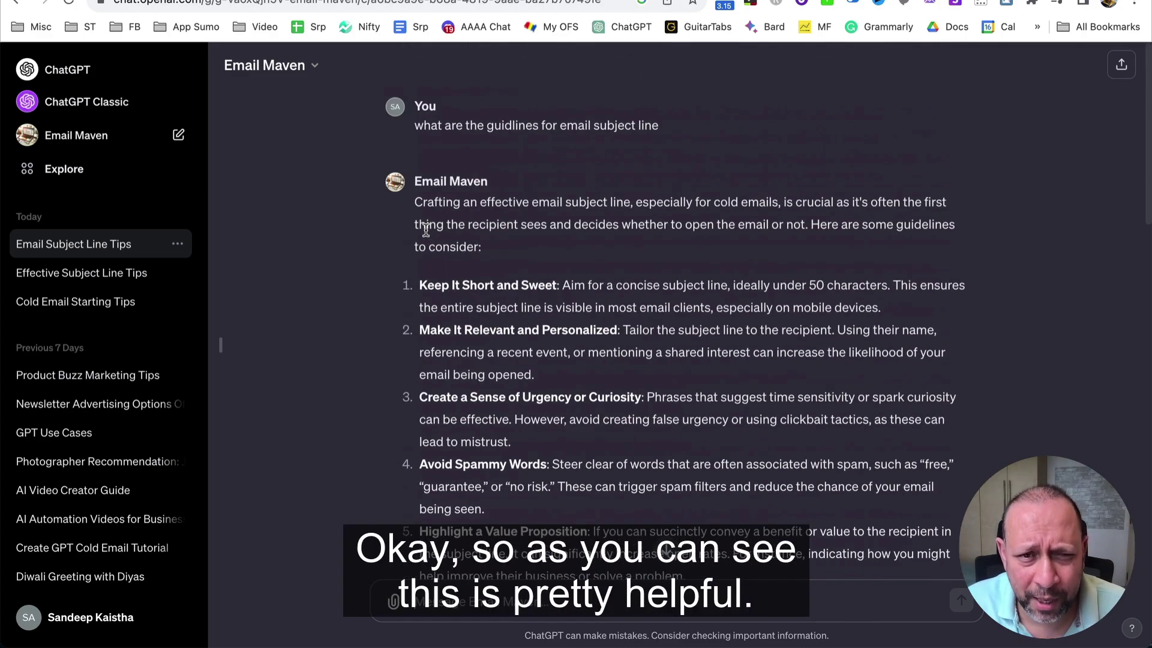
{"action": "scroll", "coordinate": [310, 169], "scroll_direction": "down", "scroll_amount": 1}
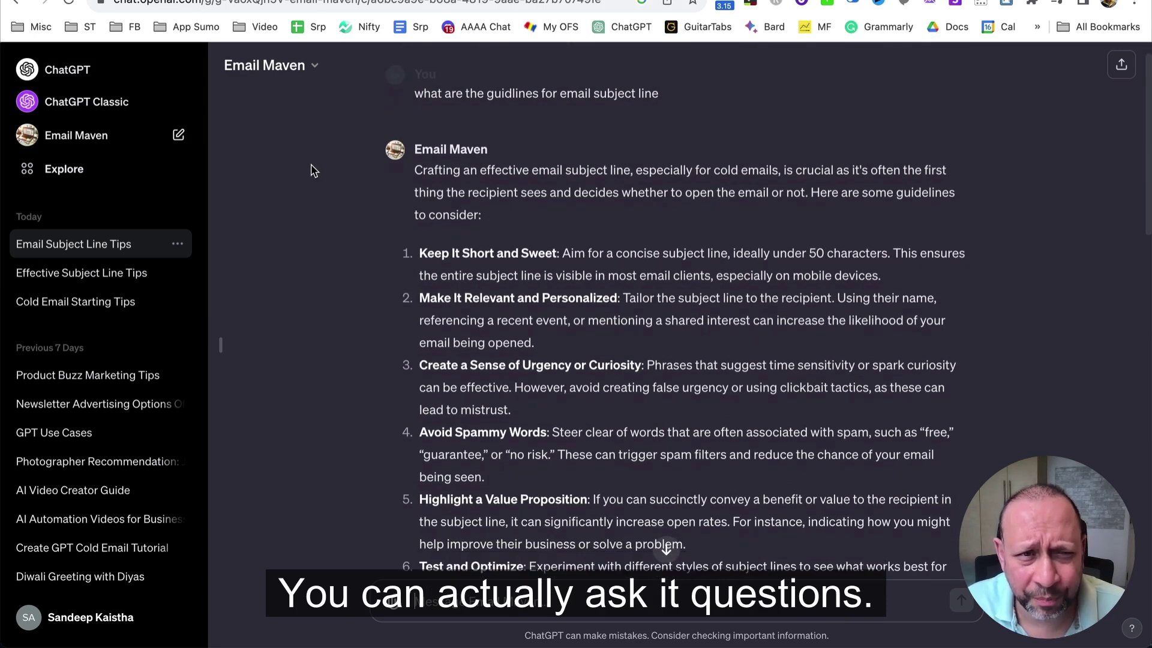
{"action": "scroll", "coordinate": [321, 174], "scroll_direction": "down", "scroll_amount": 2}
{"action": "scroll", "coordinate": [326, 174], "scroll_direction": "up", "scroll_amount": 3}
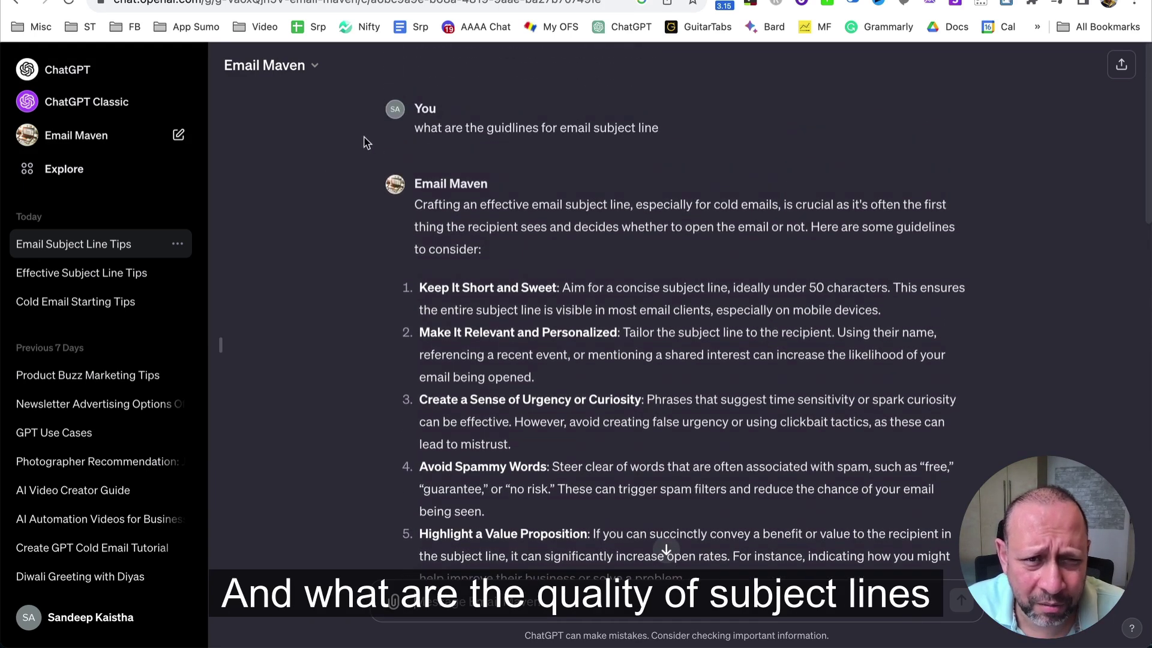
{"action": "left_click_drag", "start_coordinate": [727, 125], "coordinate": [401, 135]}
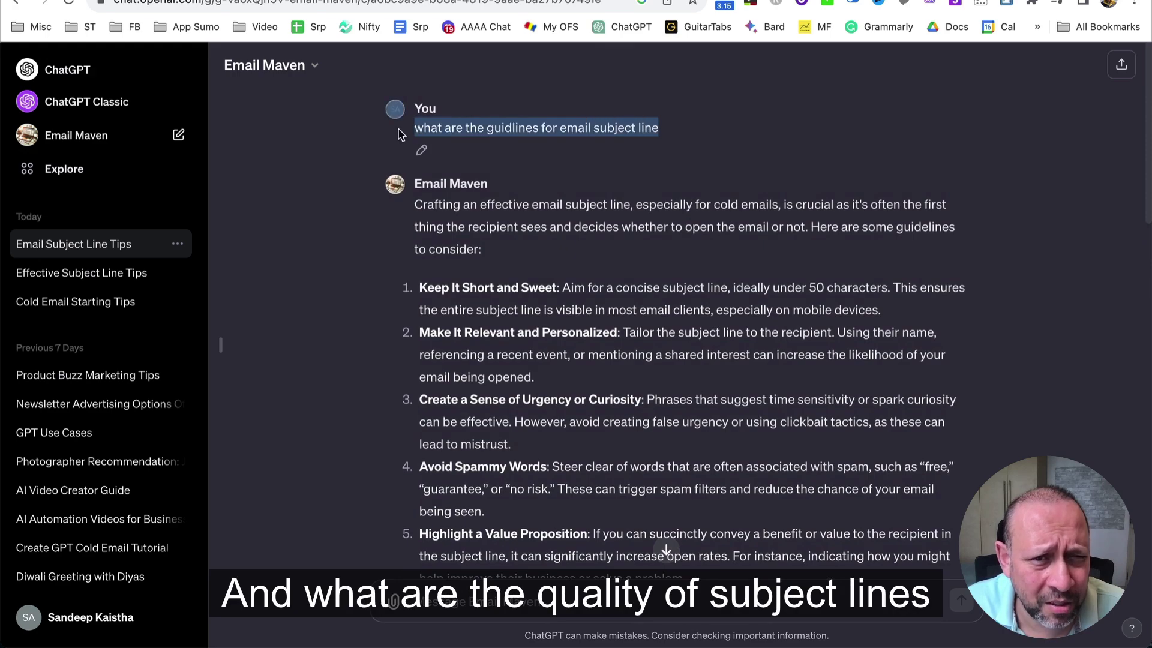
{"action": "scroll", "coordinate": [517, 188], "scroll_direction": "down", "scroll_amount": 10}
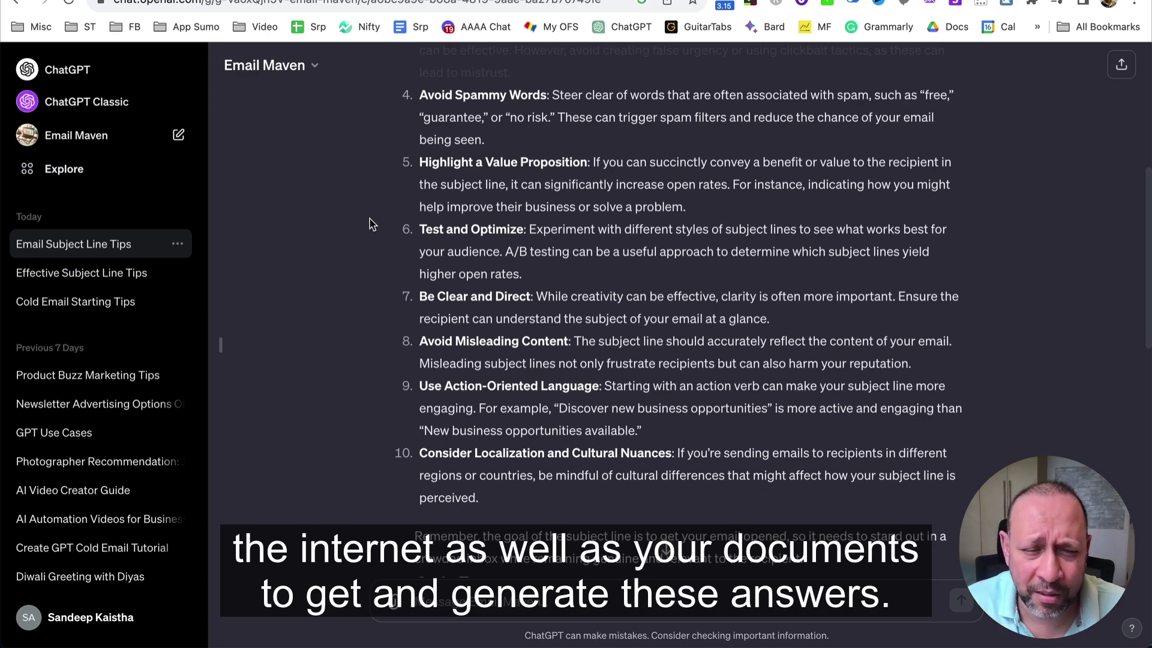
{"action": "left_click", "coordinate": [58, 138]}
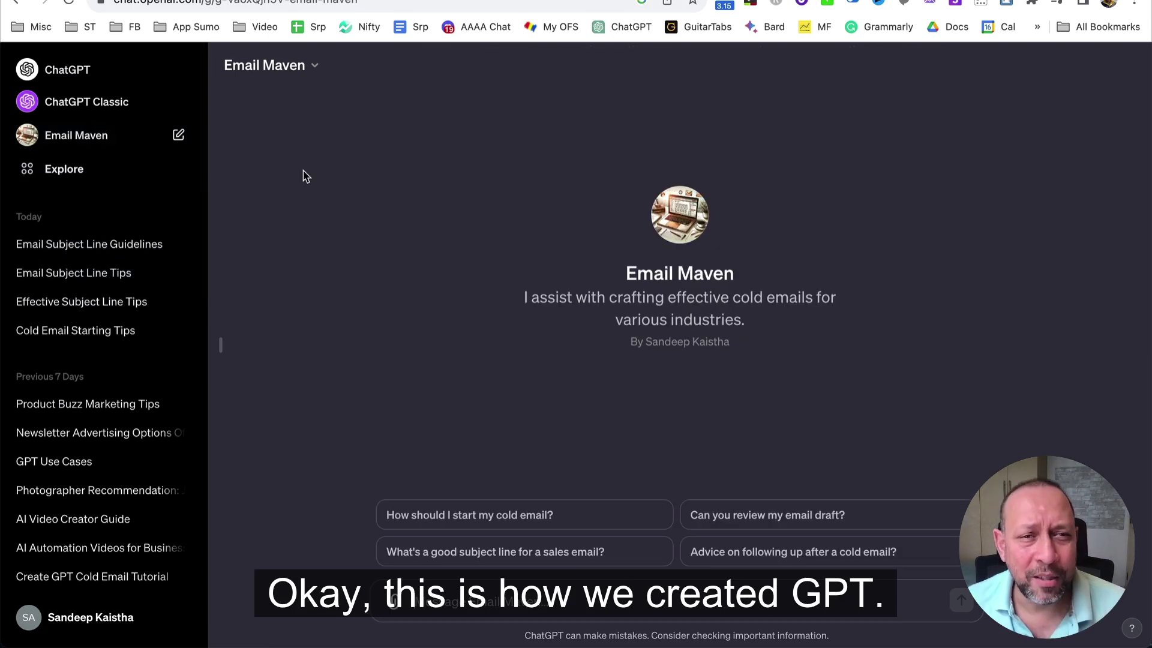